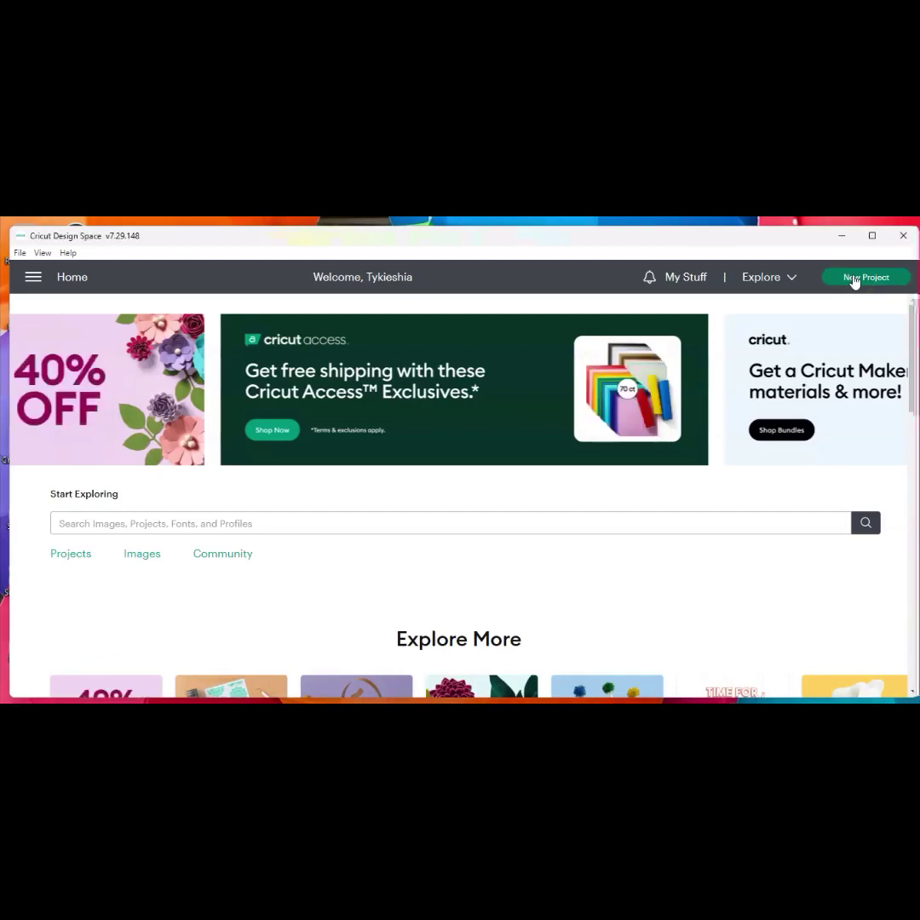
Start a new project and open the full library of uploaded images.
click(854, 279)
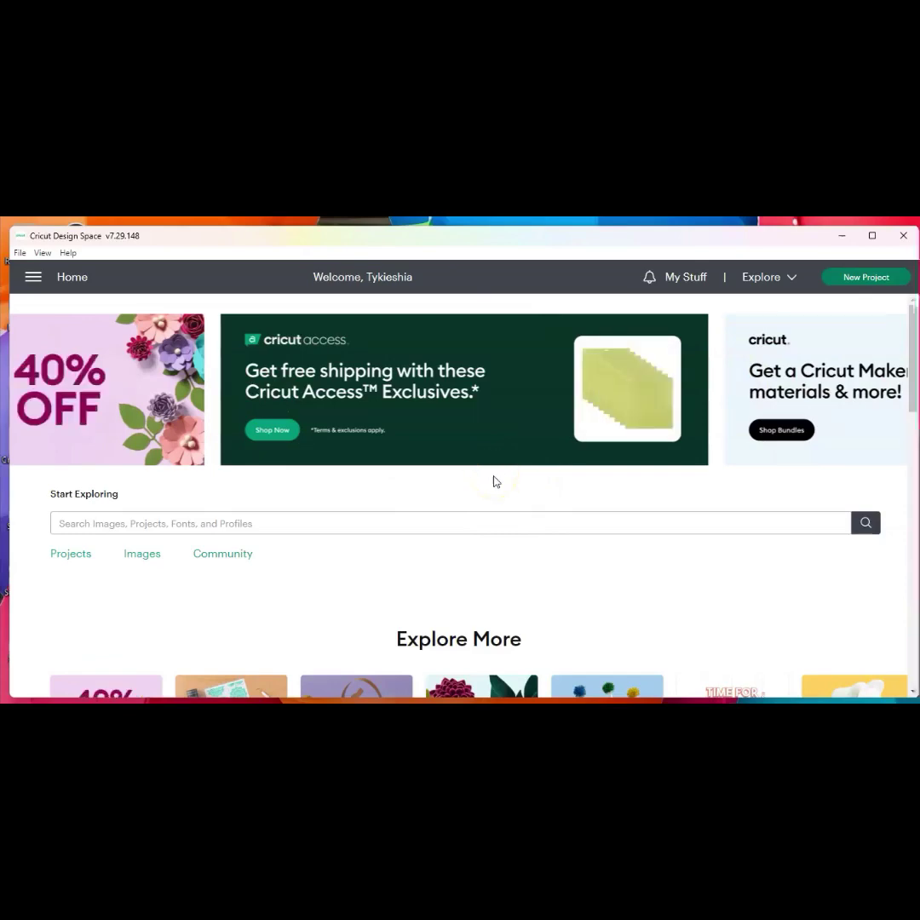
click(873, 290)
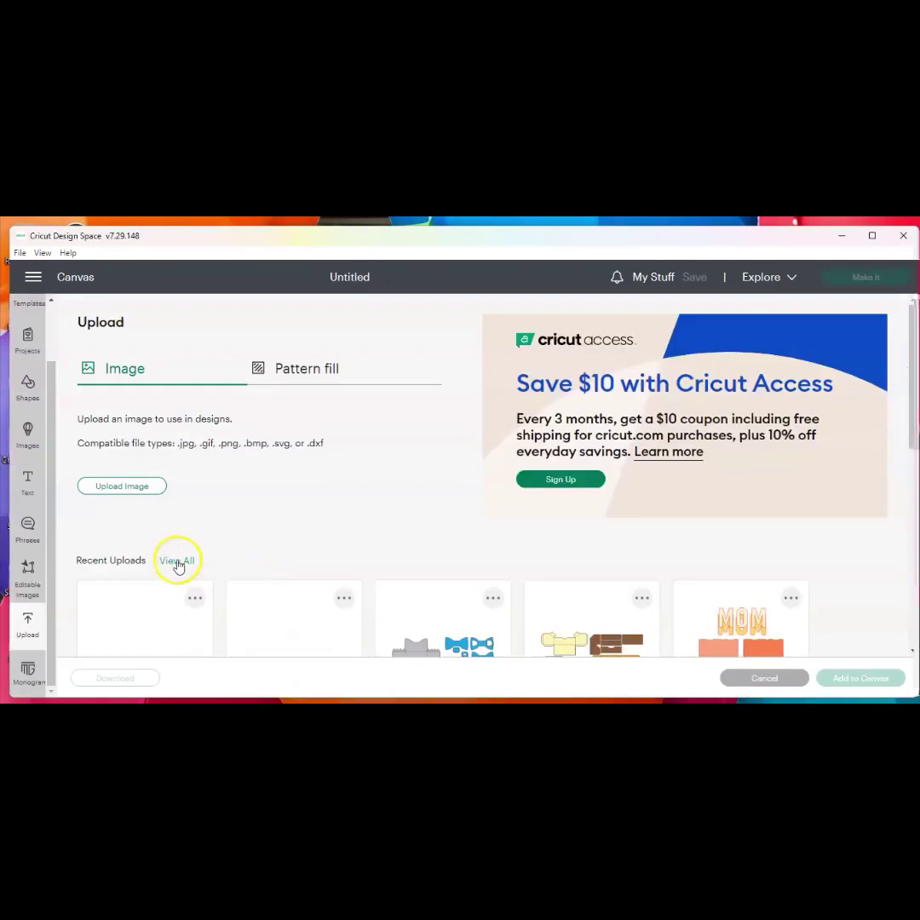
click(191, 563)
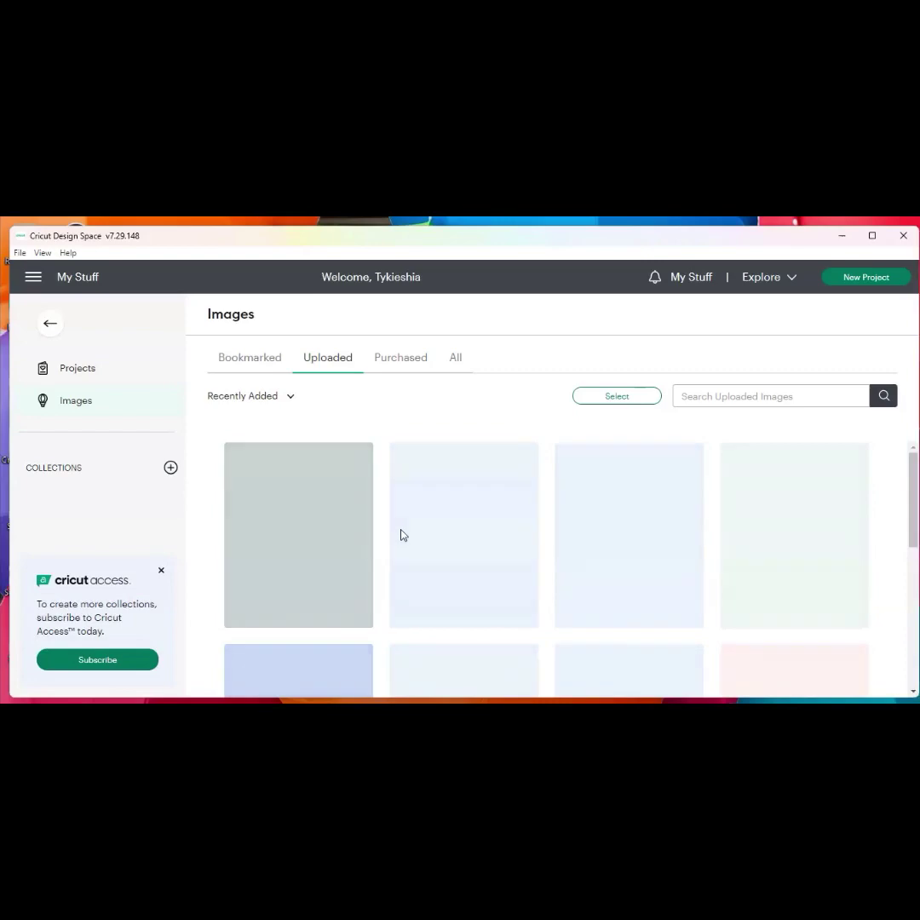
Find the uploaded image of Lilo beside Stitch holding a guitar and add it to the canvas.
scroll(402, 538, down, 15)
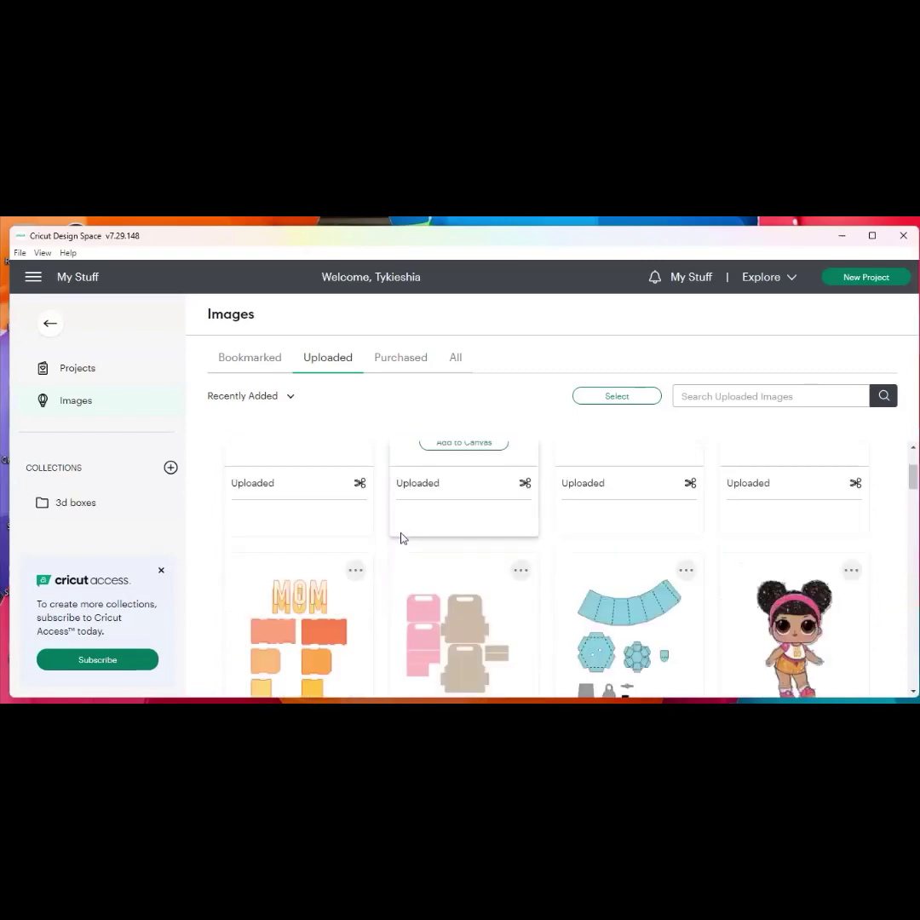
scroll(402, 550, down, 5)
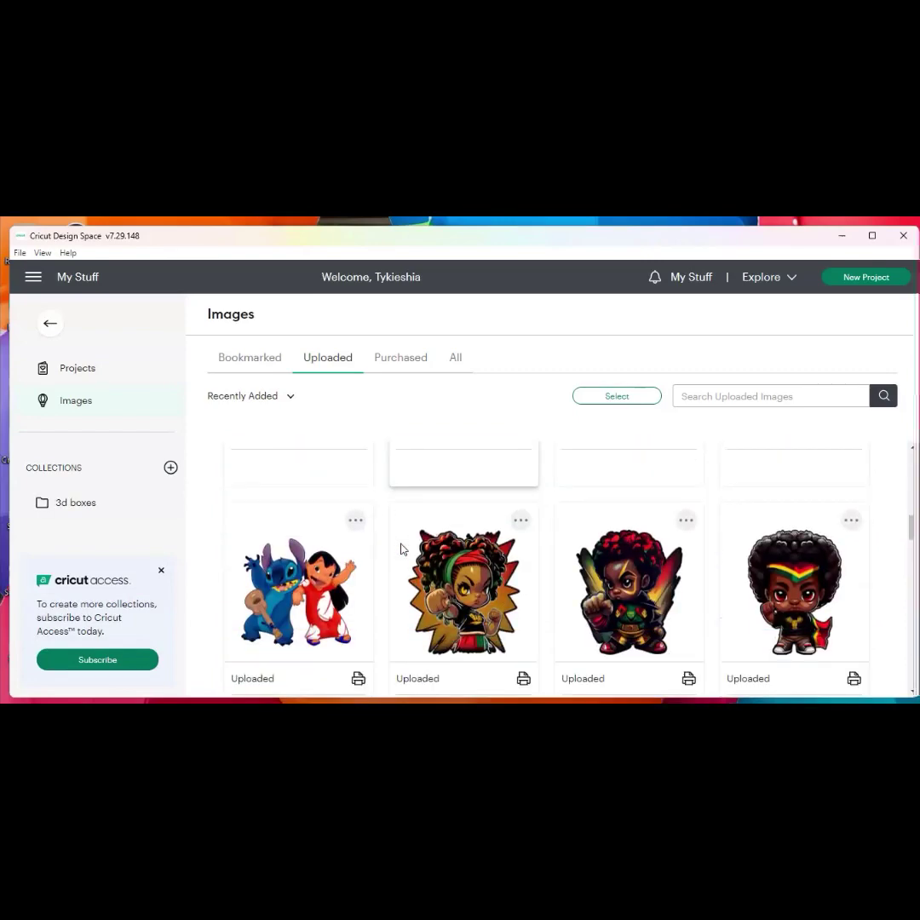
scroll(403, 549, down, 2)
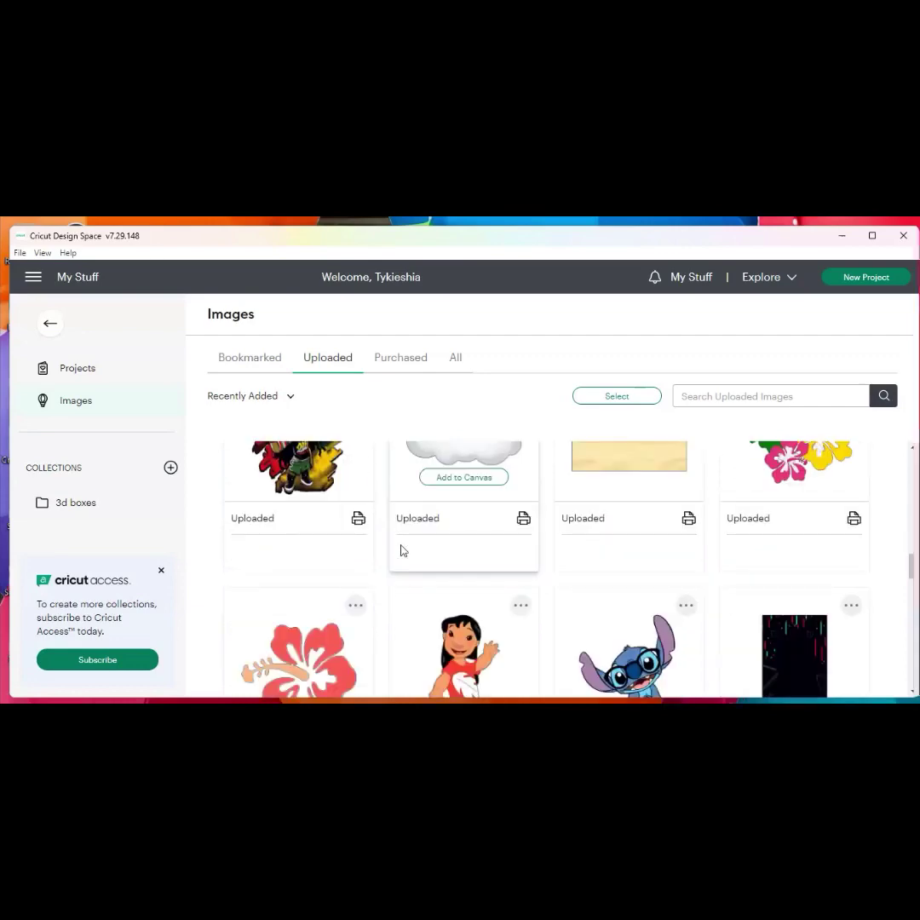
scroll(403, 551, up, 10)
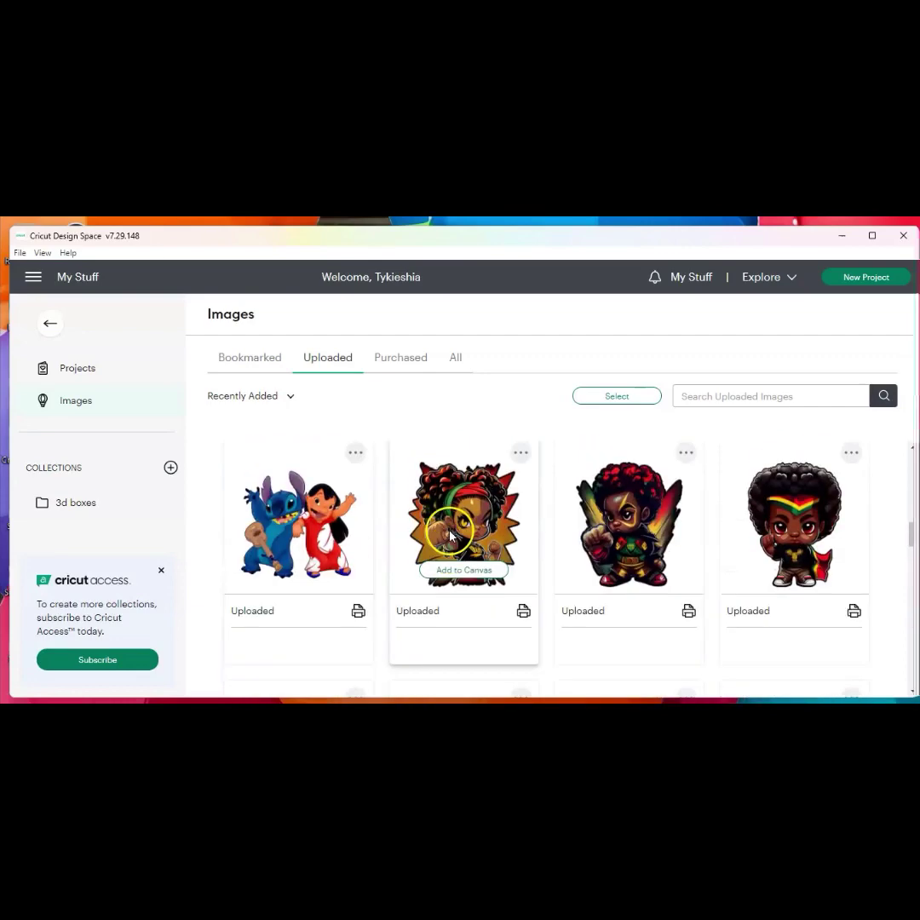
scroll(468, 547, down, 2)
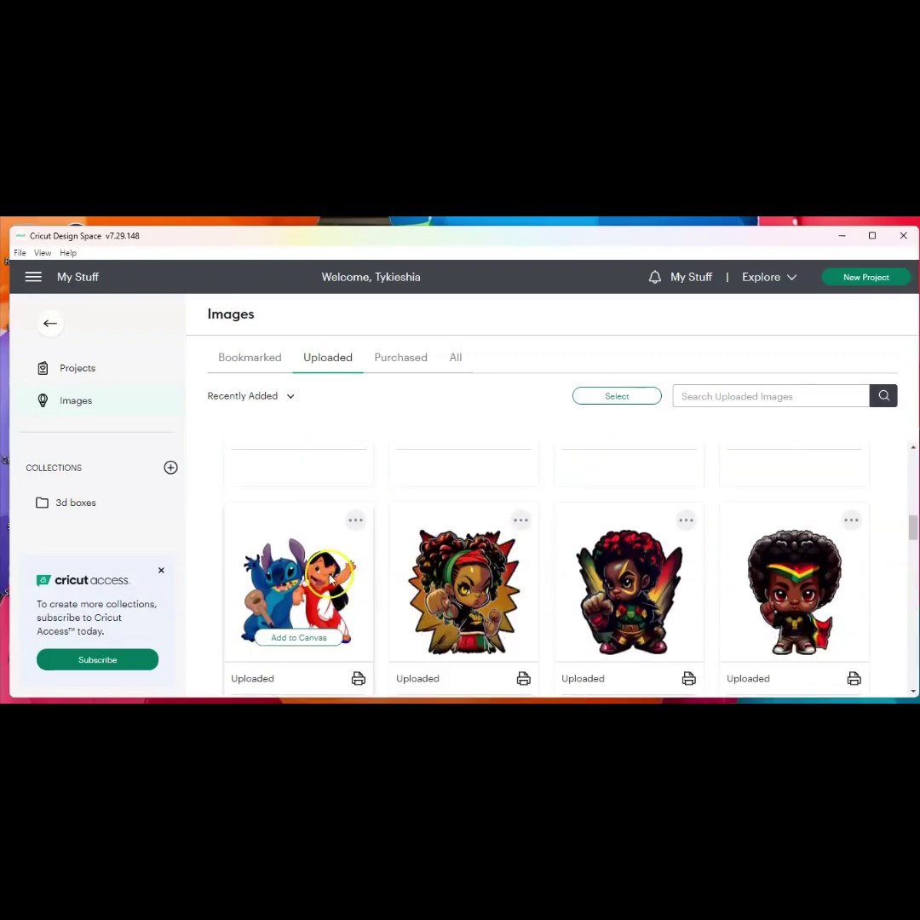
click(327, 612)
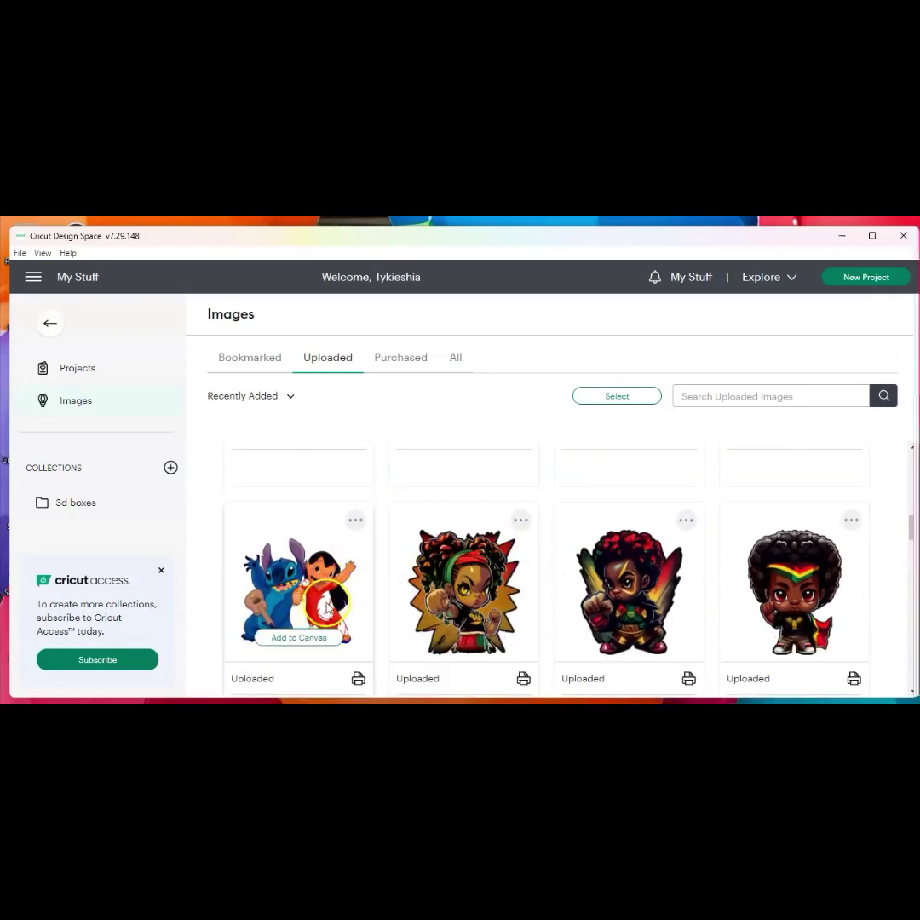
click(294, 643)
Add the uploaded beach background image to the canvas.
scroll(550, 581, down, 2)
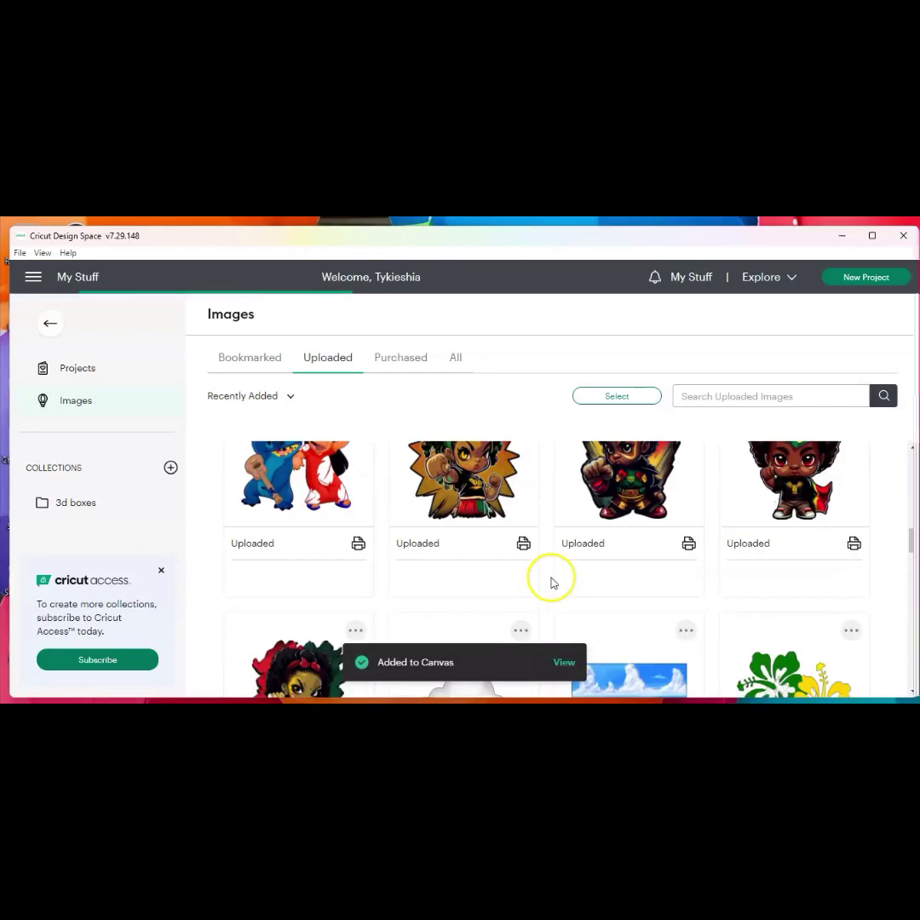
scroll(550, 583, down, 2)
mouse_move(632, 581)
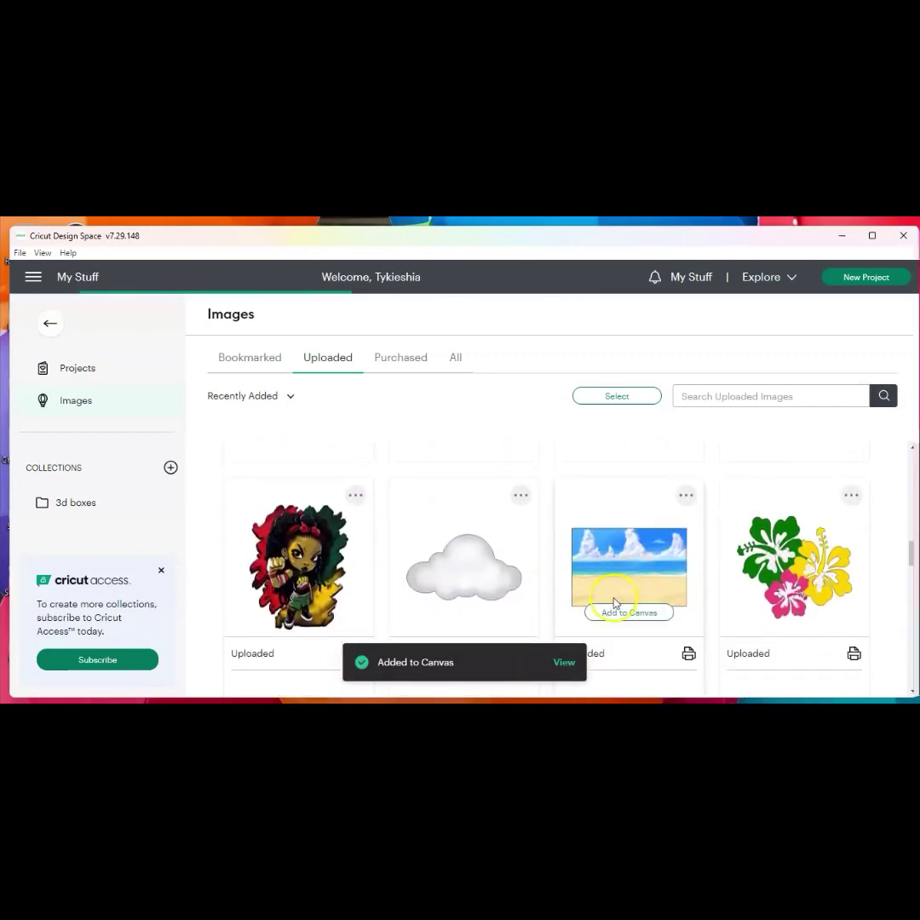
scroll(630, 588, down, 2)
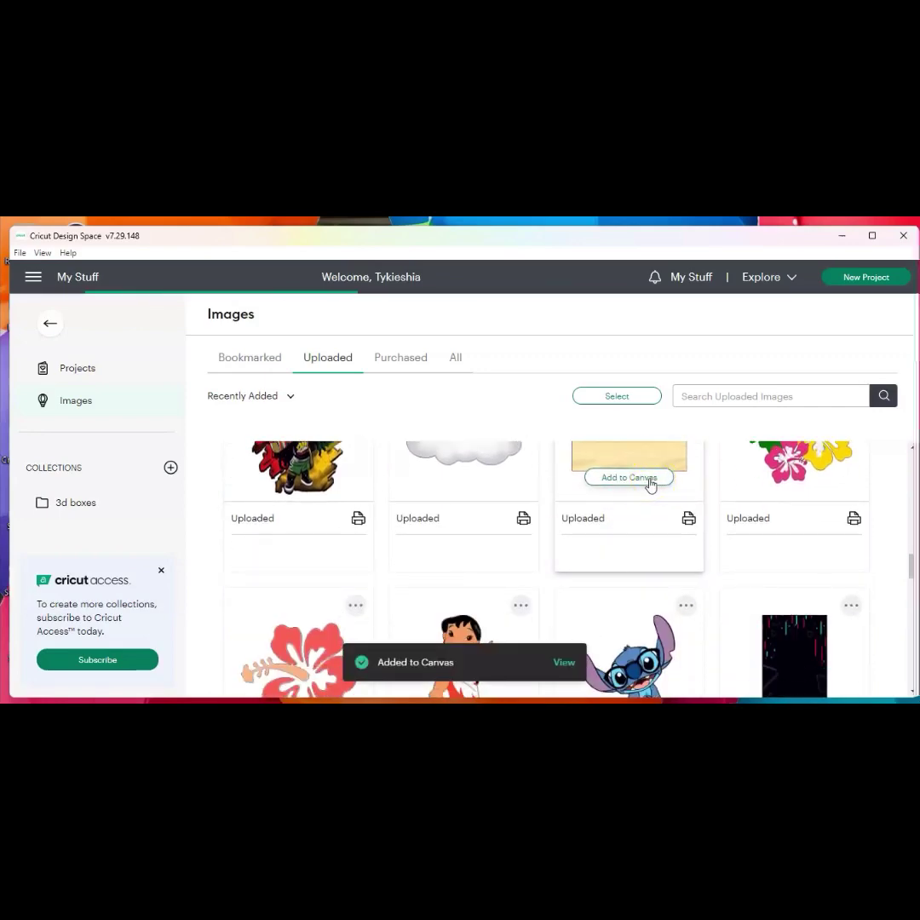
click(650, 479)
Add the uploaded laughing Stitch and standing Lilo images, and return to the canvas.
scroll(631, 494, up, 4)
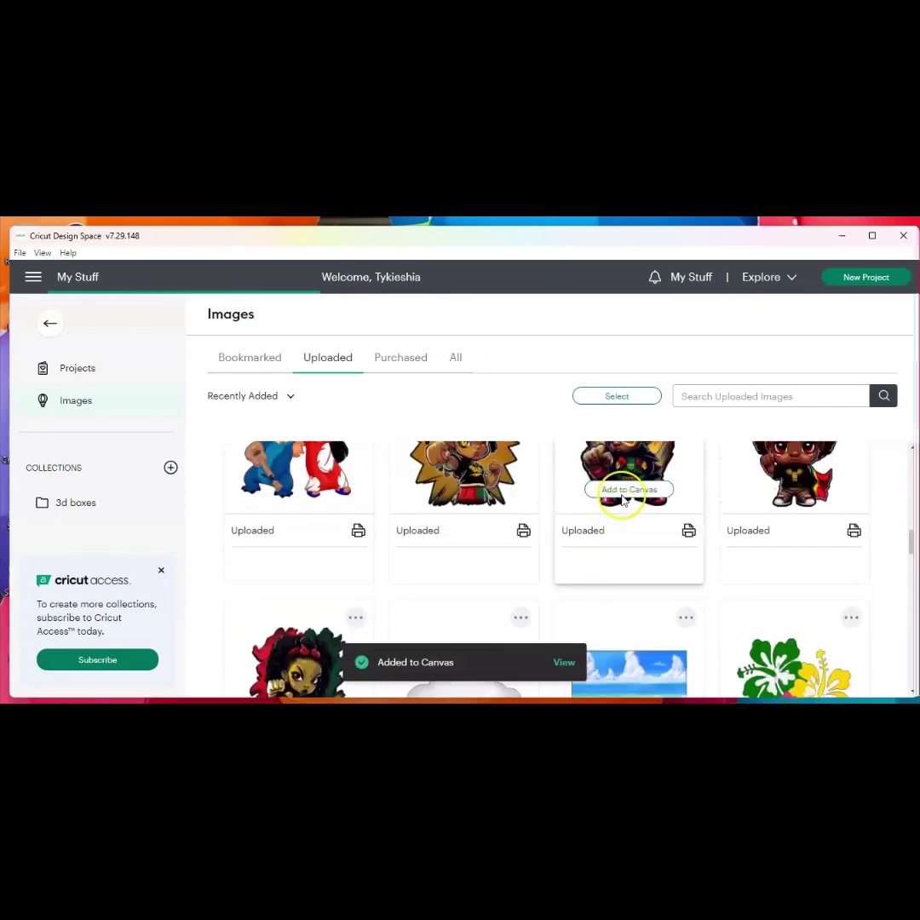
scroll(618, 511, up, 3)
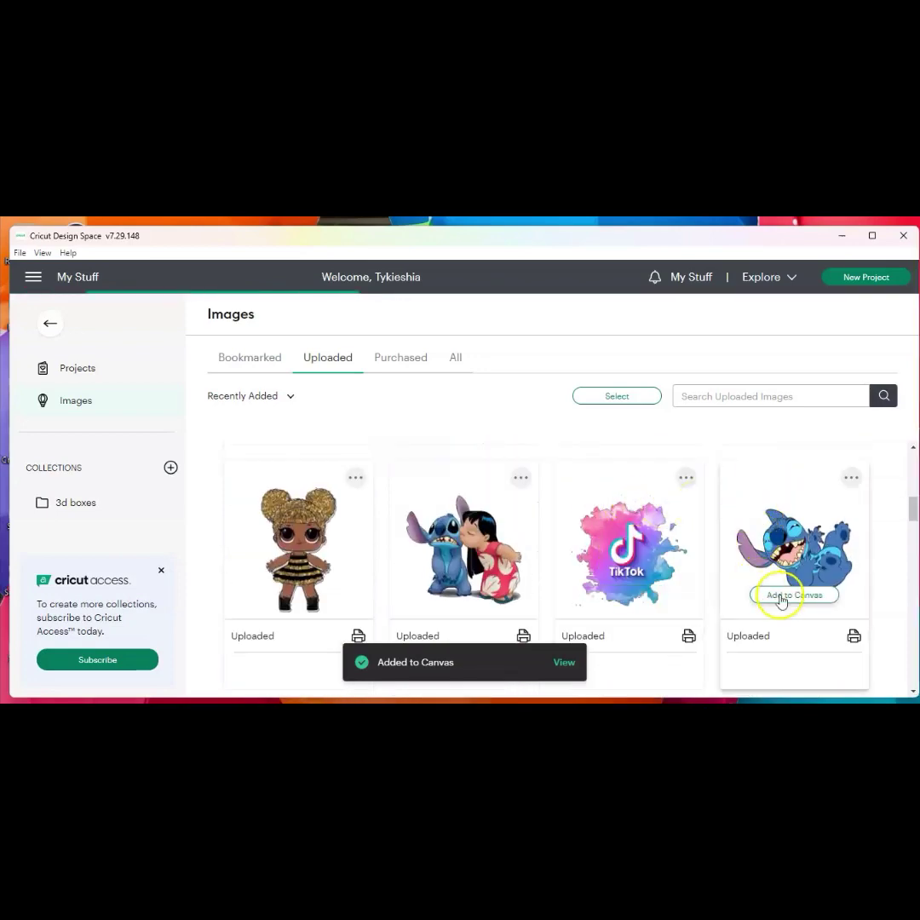
scroll(729, 596, down, 5)
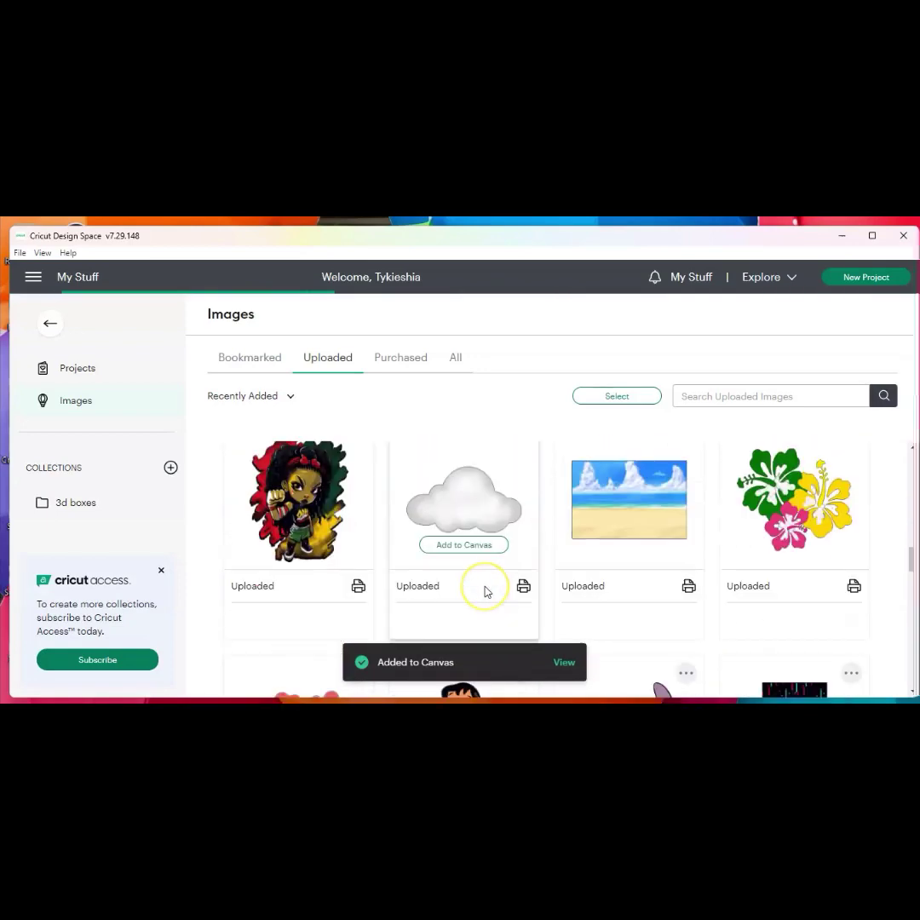
scroll(481, 593, down, 3)
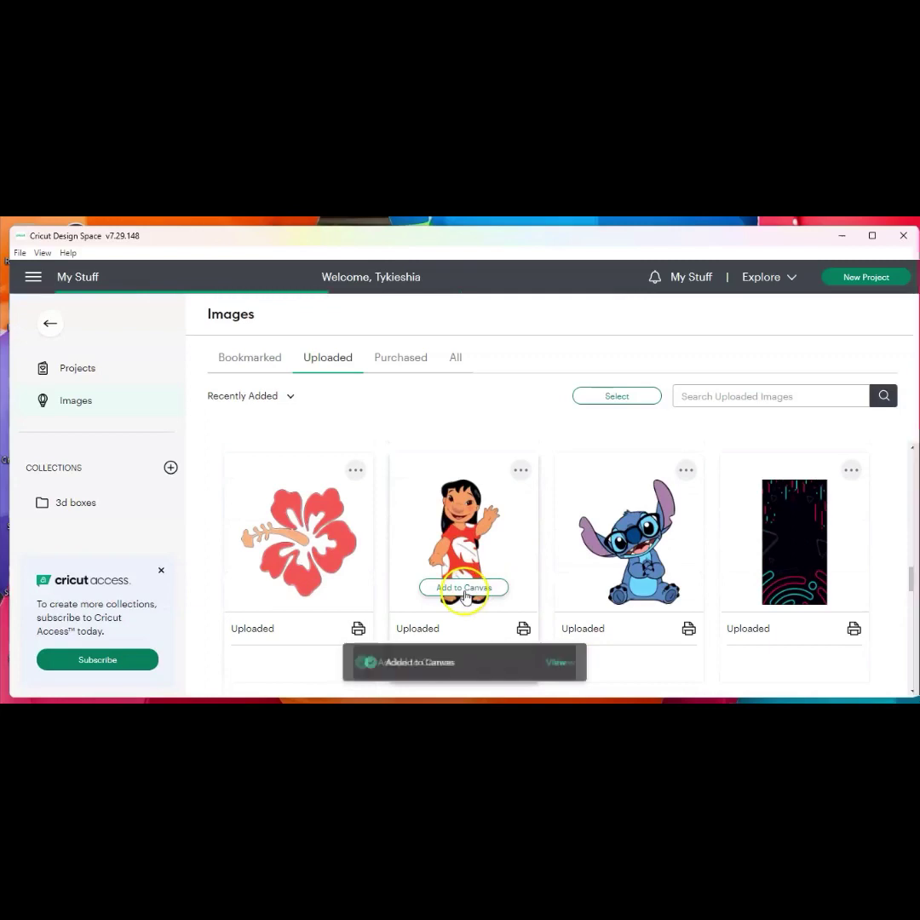
scroll(575, 427, up, 3)
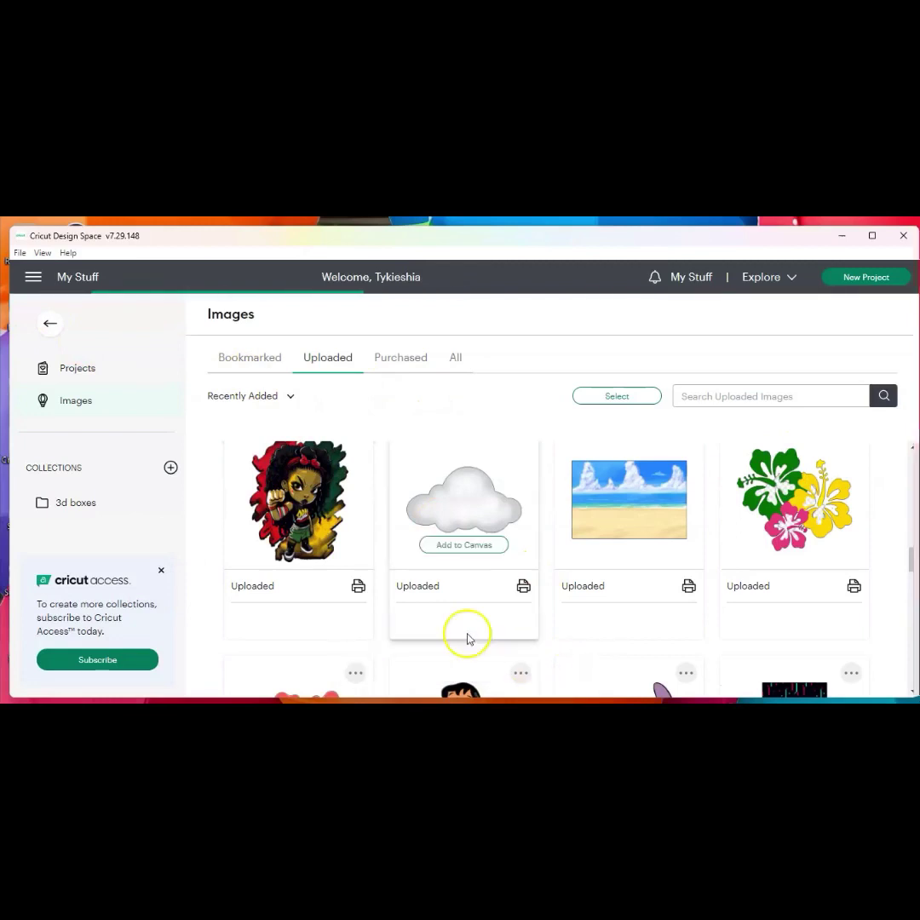
click(51, 324)
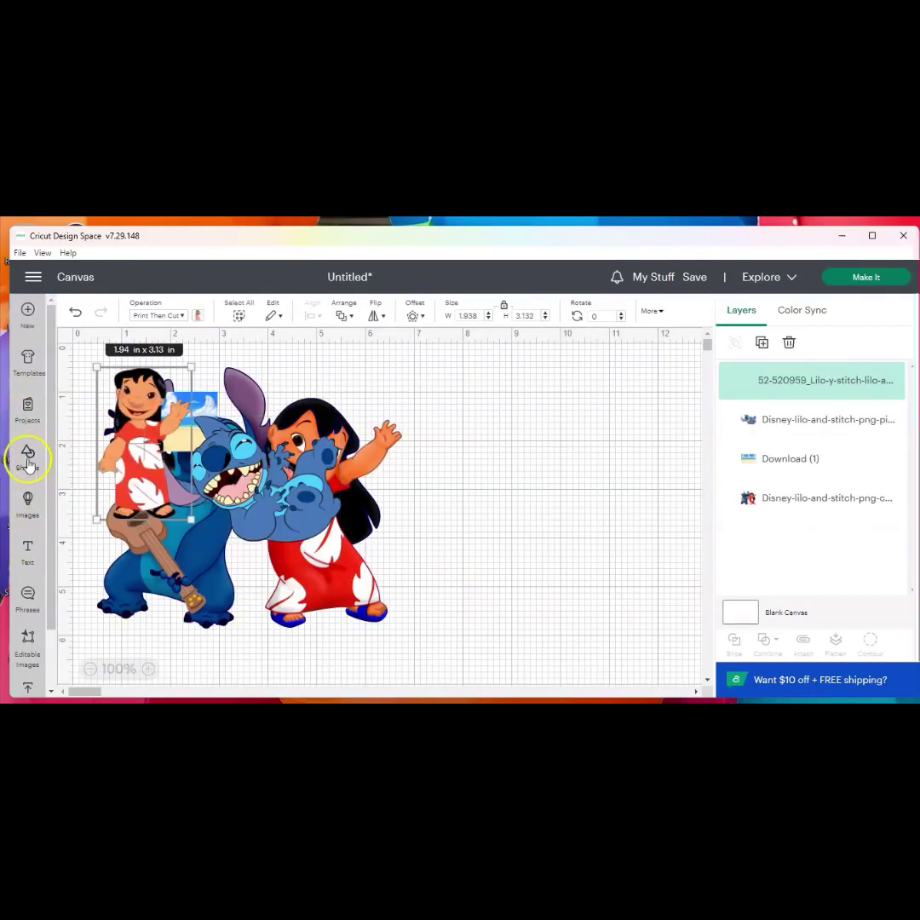
Insert a square, enlarge it to about 4.28 in per side, and place it in the empty area beside the characters.
click(29, 456)
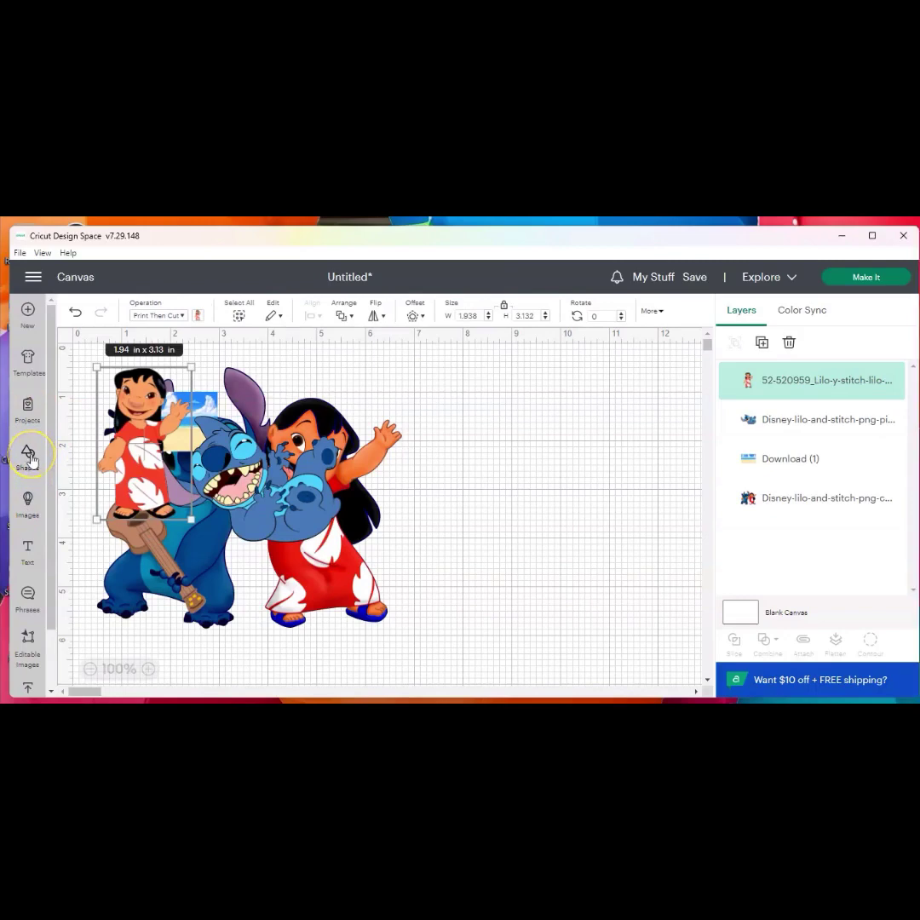
click(389, 423)
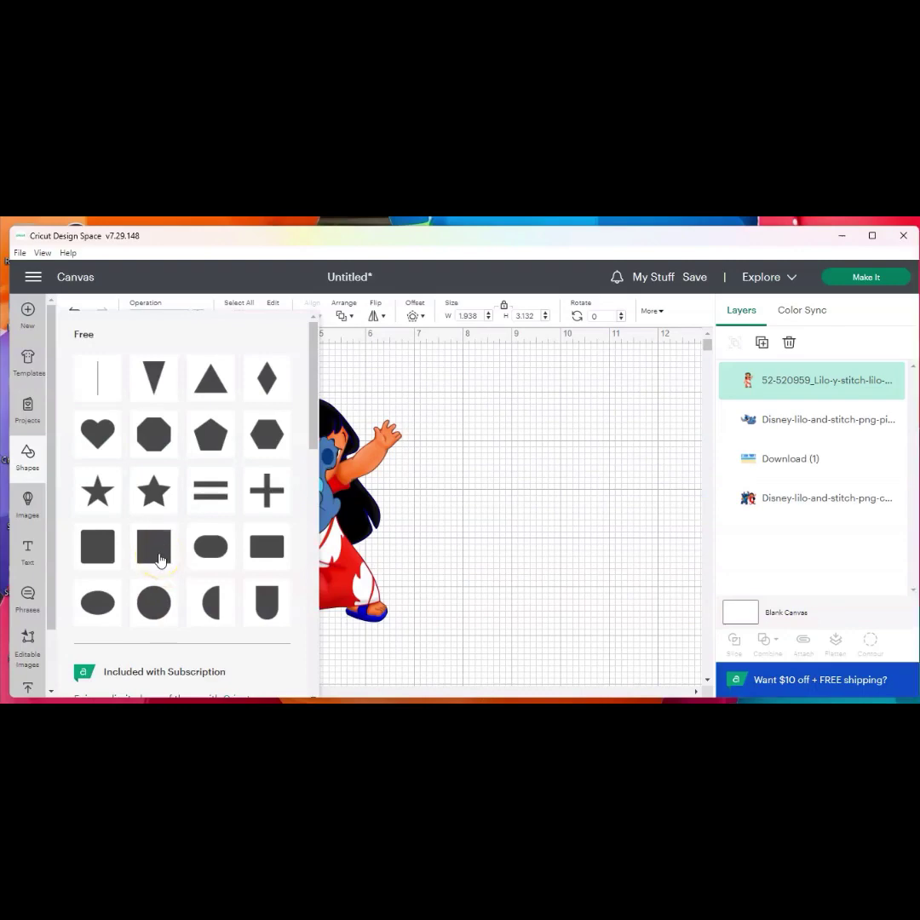
click(132, 418)
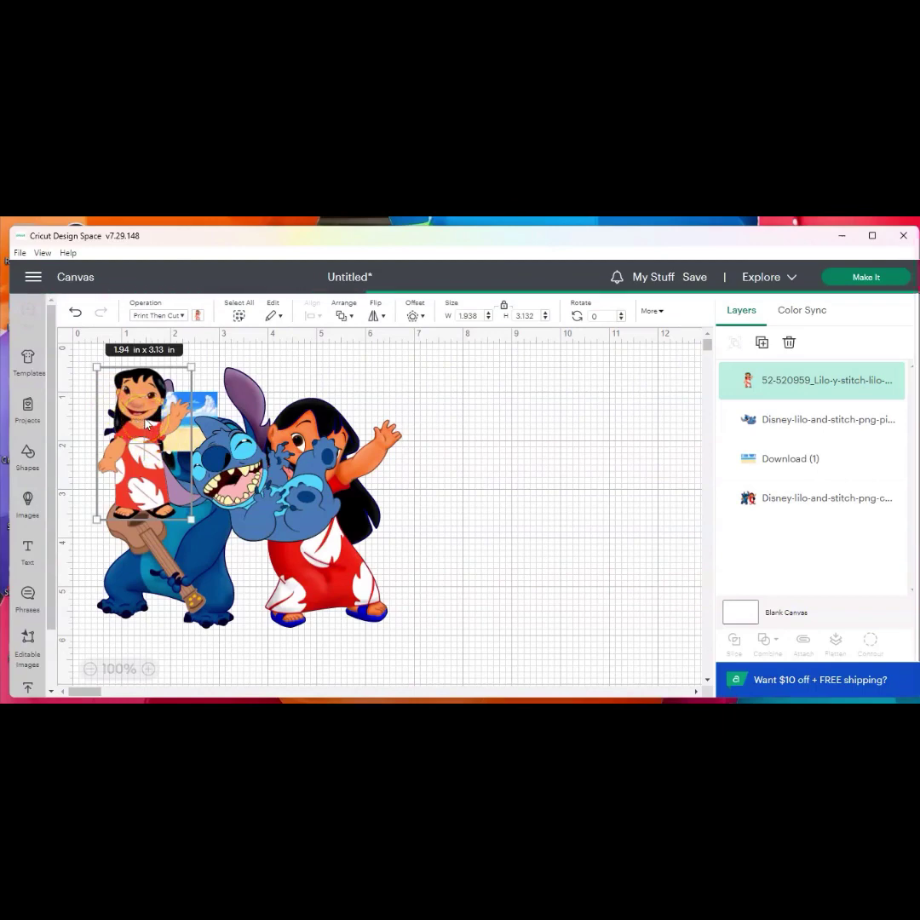
click(143, 464)
click(207, 405)
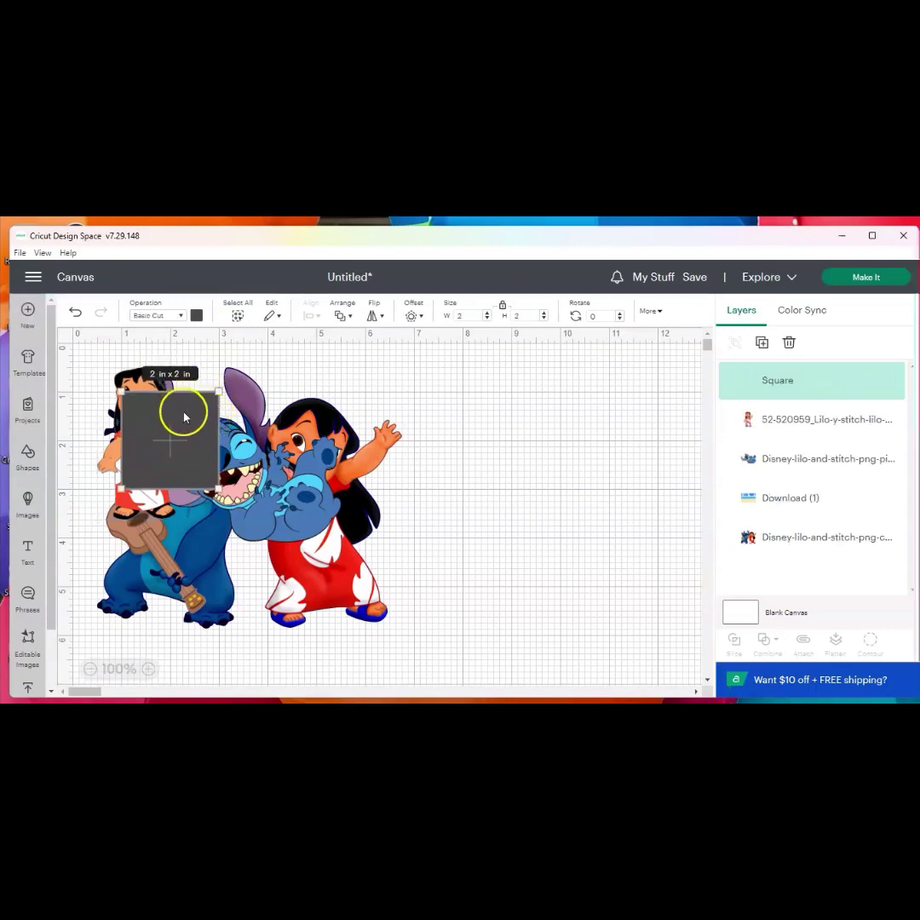
drag(185, 411, 649, 424)
drag(590, 419, 573, 487)
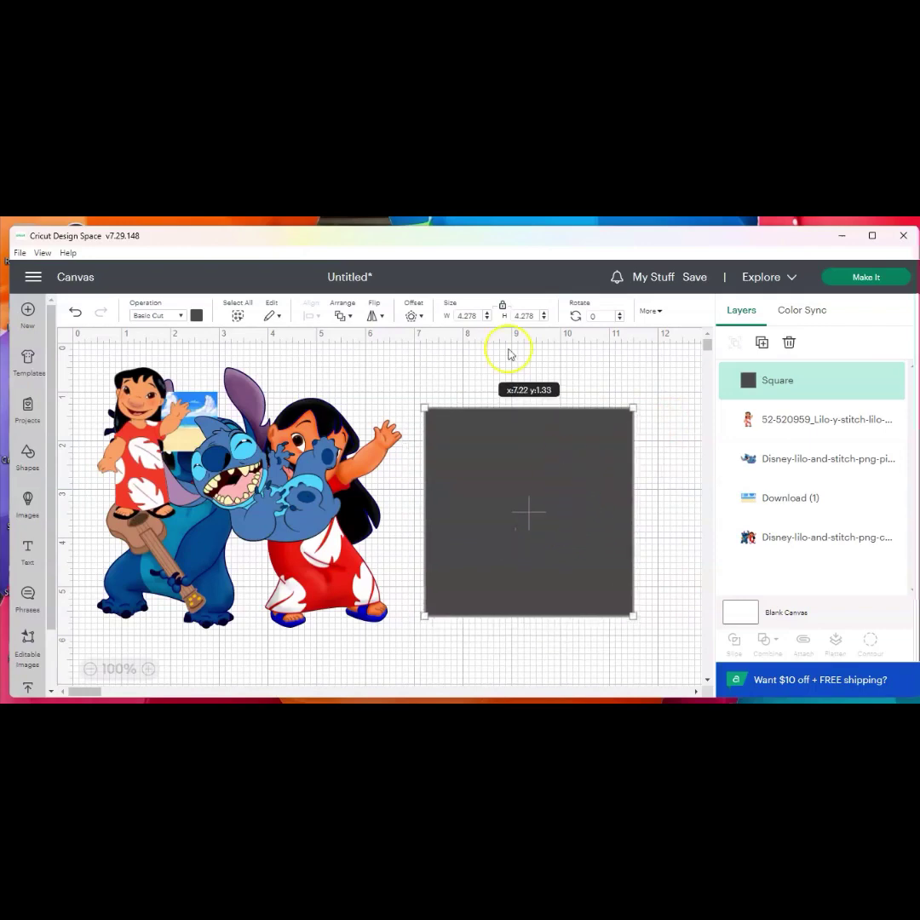
Unlock the square's proportions and resize it to 4.5 in wide by 1.5 in high.
click(502, 305)
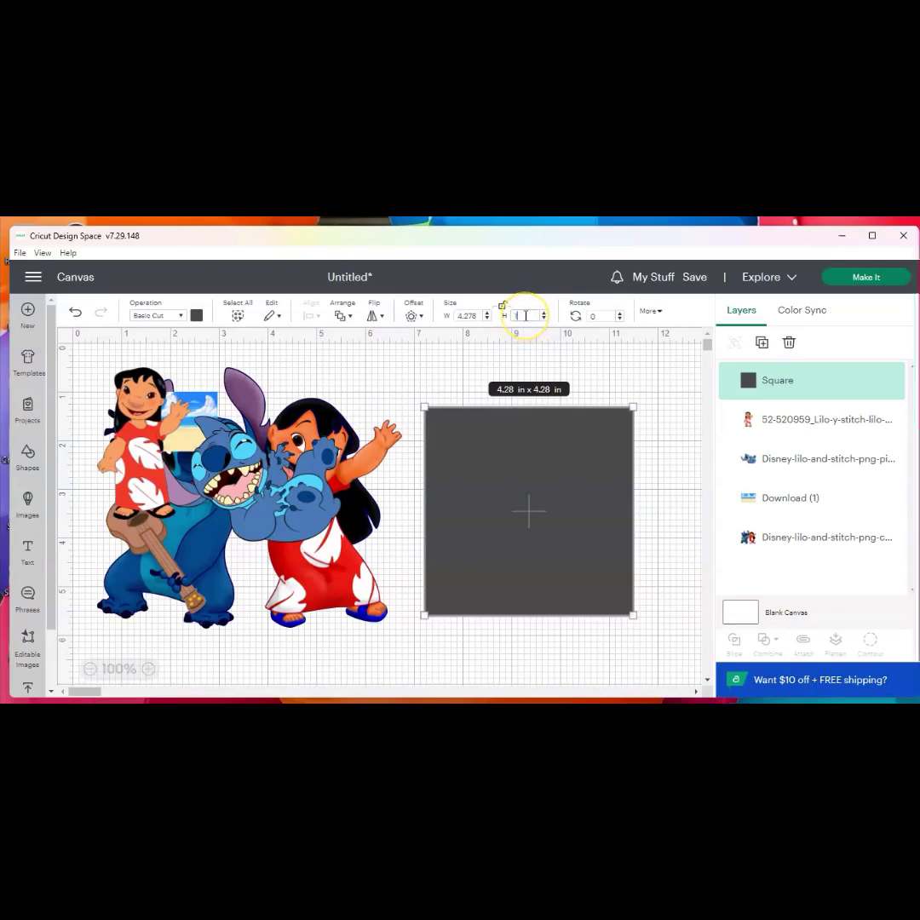
click(467, 317)
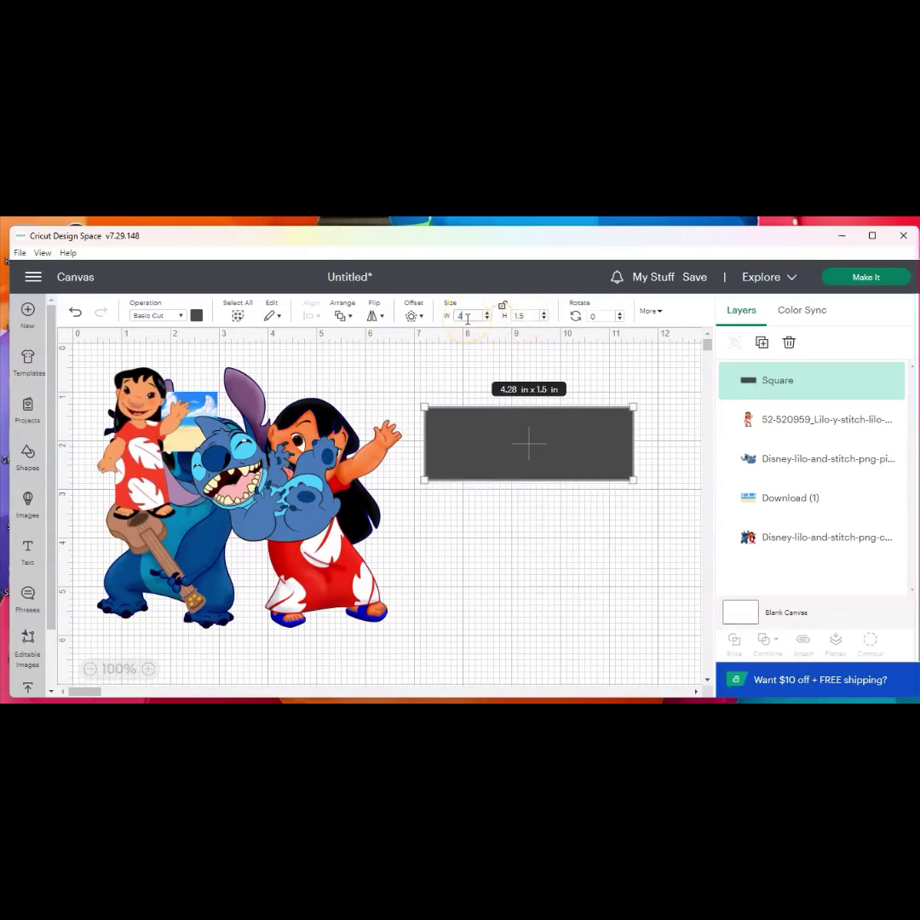
key(Return)
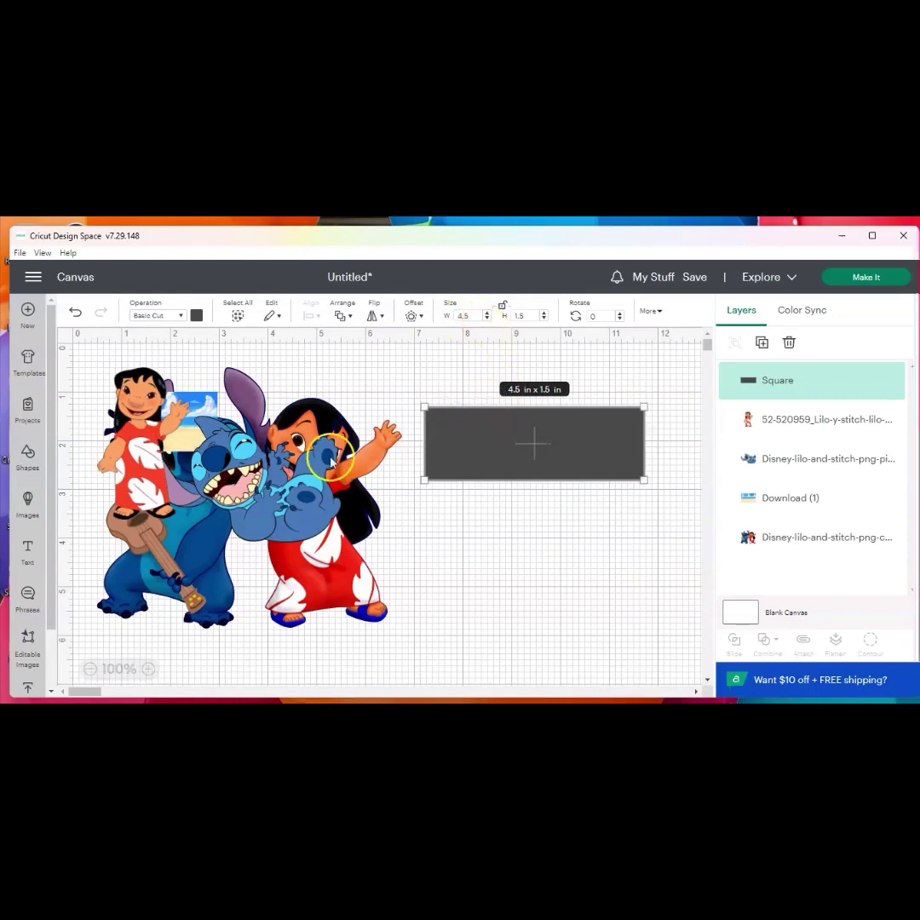
Move the beach image onto the dark rectangle and bring it to the front.
drag(198, 408, 516, 425)
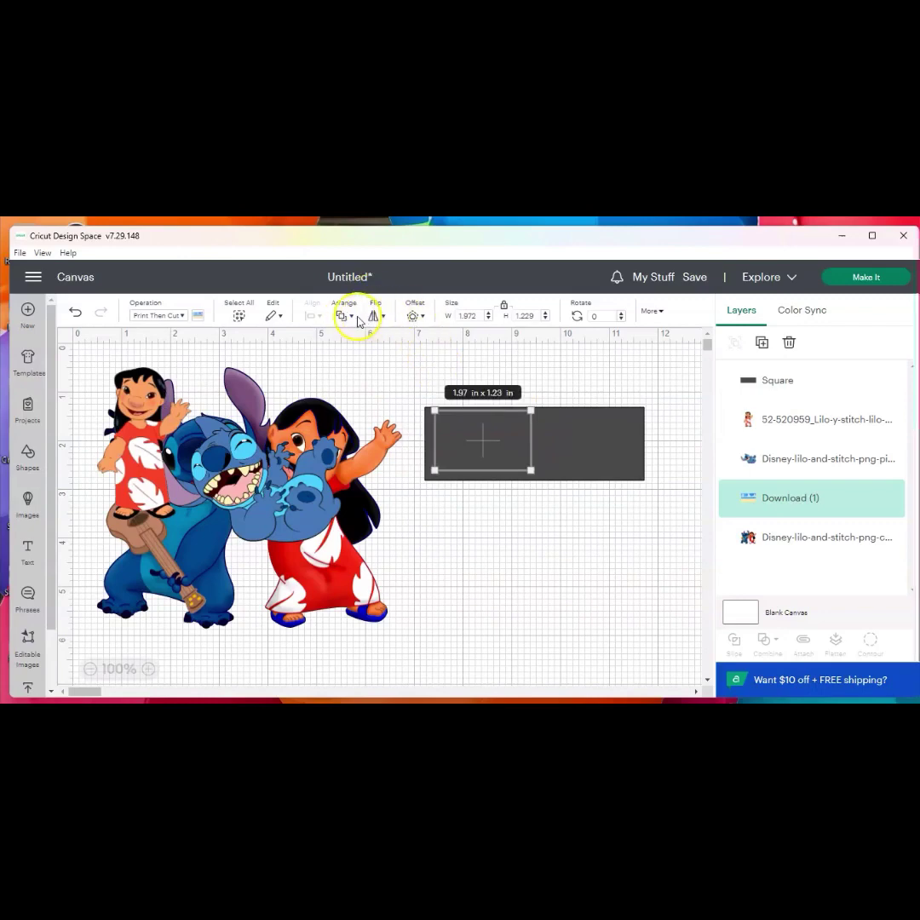
click(349, 320)
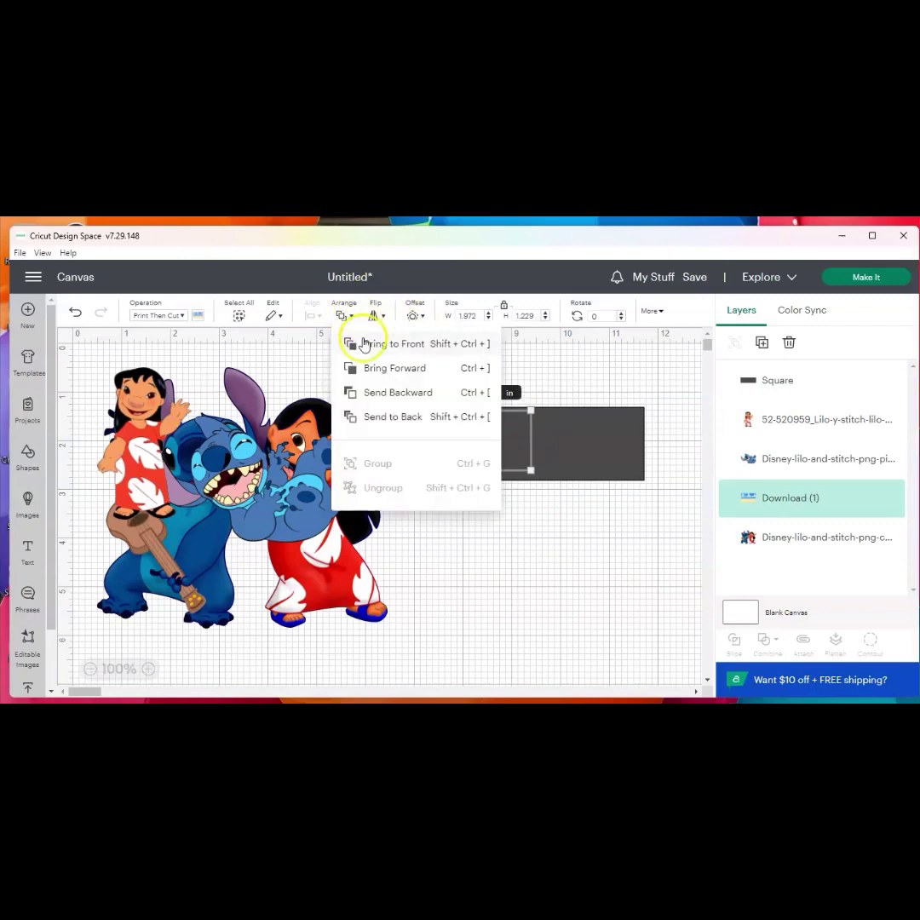
click(366, 343)
Stretch the beach image with unlocked proportions to about 4.47 by 1.48 in and move it below the dark rectangle.
drag(531, 471, 644, 480)
click(504, 308)
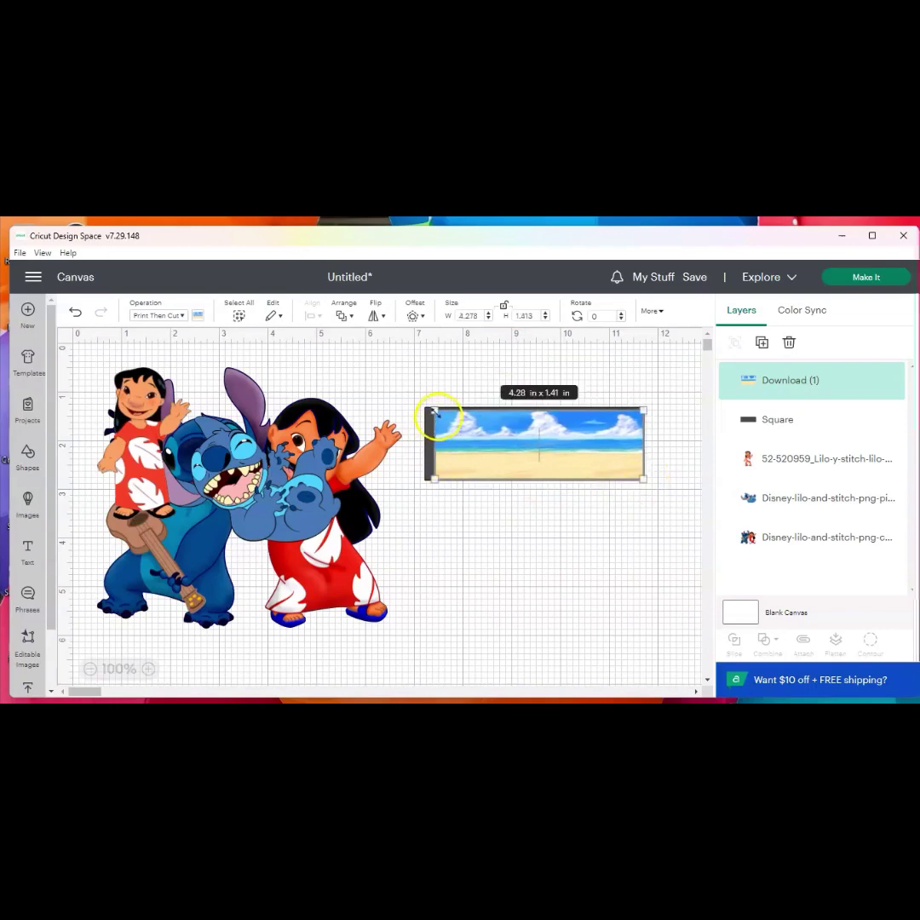
drag(434, 412, 417, 411)
drag(545, 460, 537, 561)
Shrink the guitar Lilo and Stitch image to about 1.25 by 1.07 in and place it in front of the beach image, near its middle.
click(256, 469)
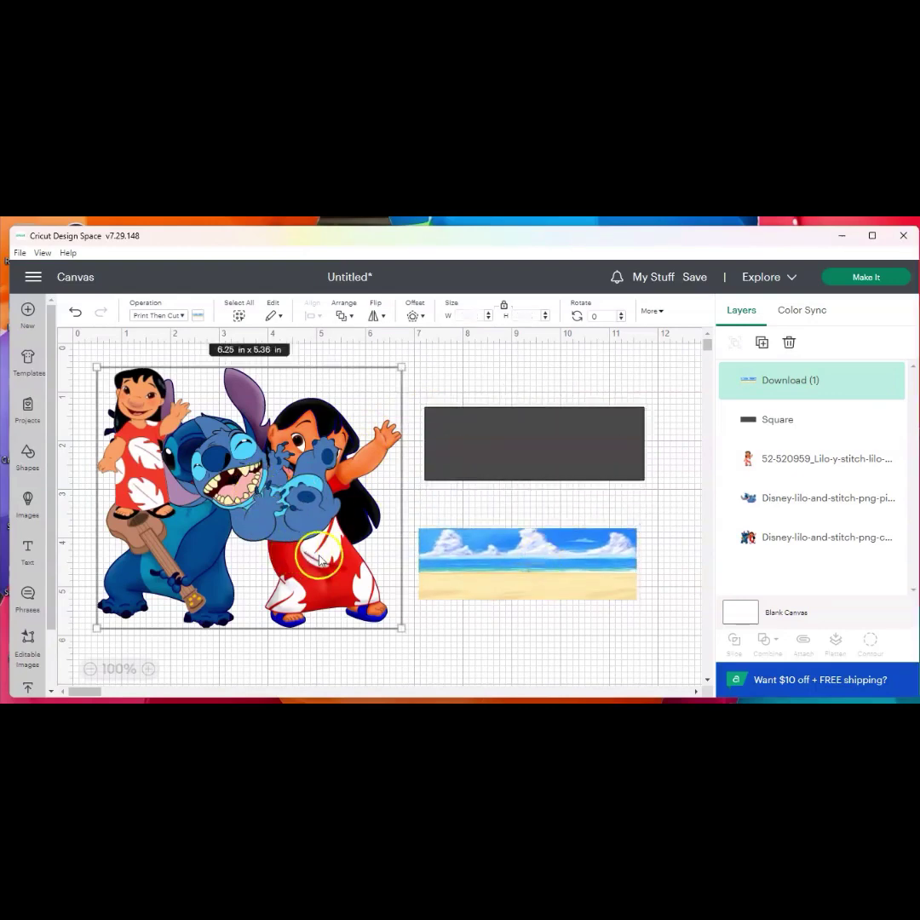
drag(401, 367, 526, 557)
click(341, 316)
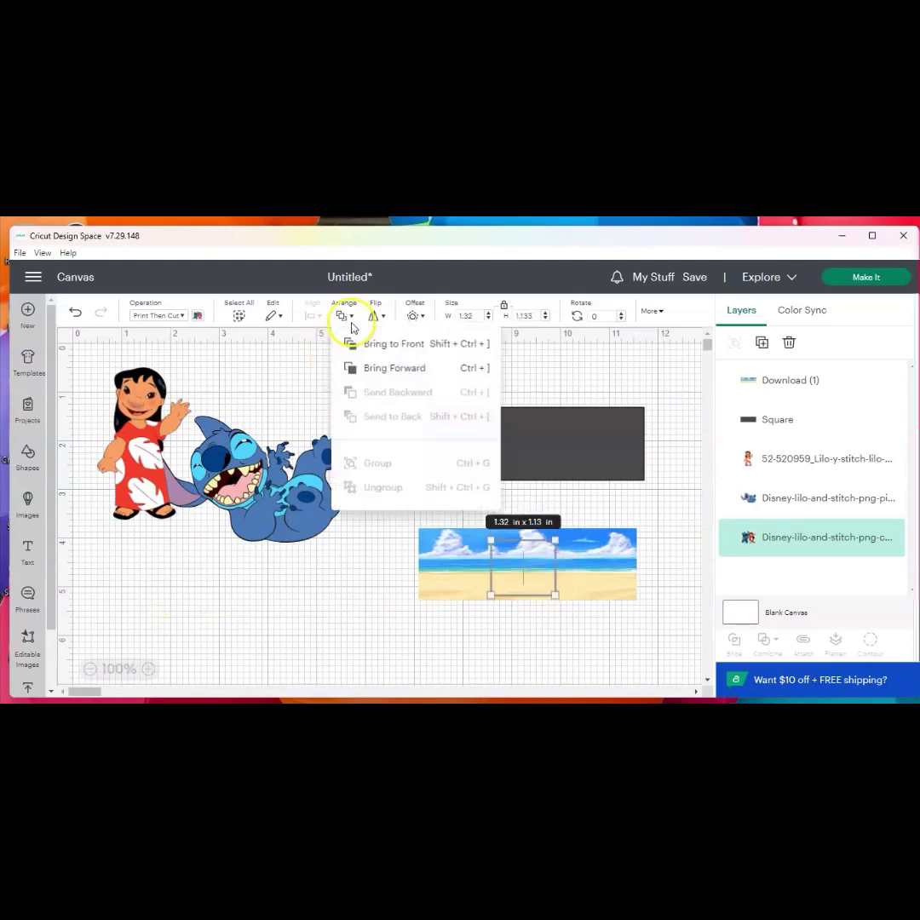
click(394, 343)
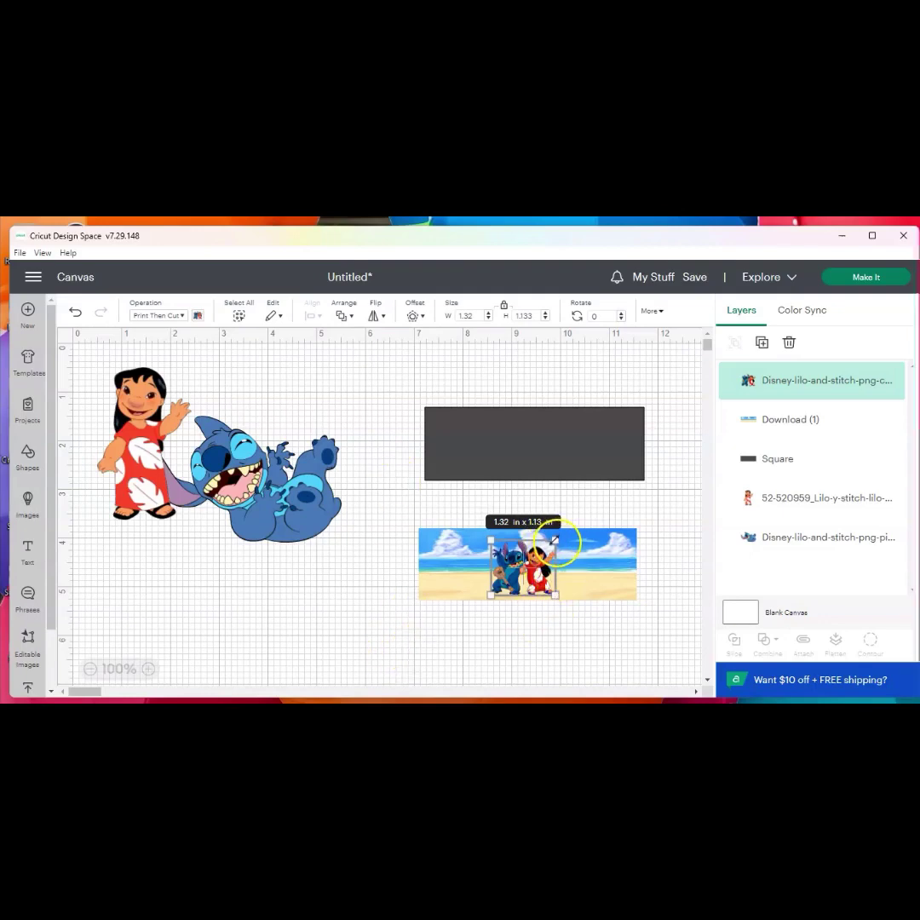
drag(554, 540, 551, 546)
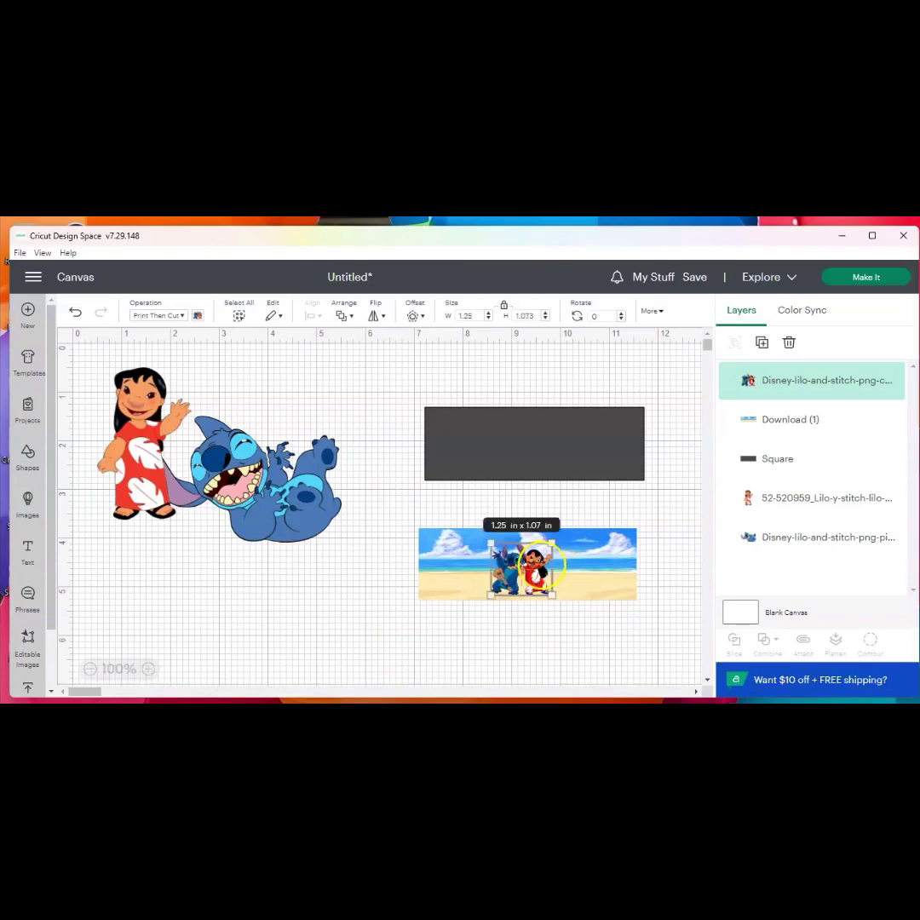
key(Right)
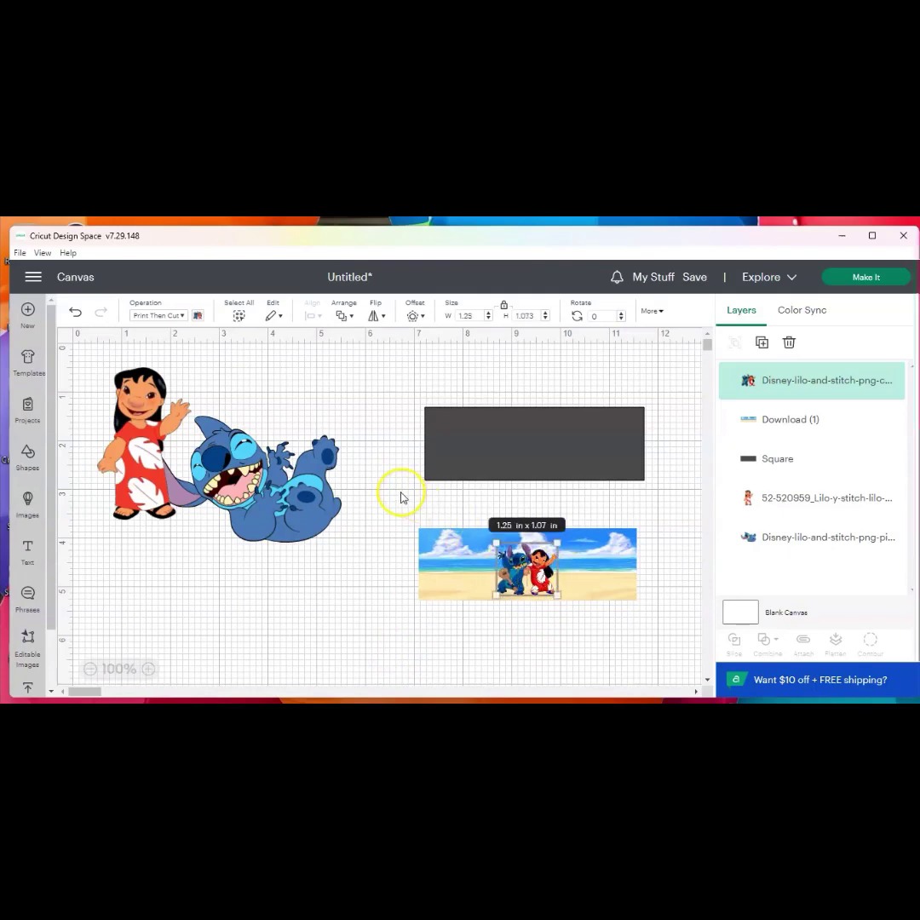
Select the guitar Lilo and Stitch image together with the beach image and align them on their common center.
drag(410, 511, 635, 620)
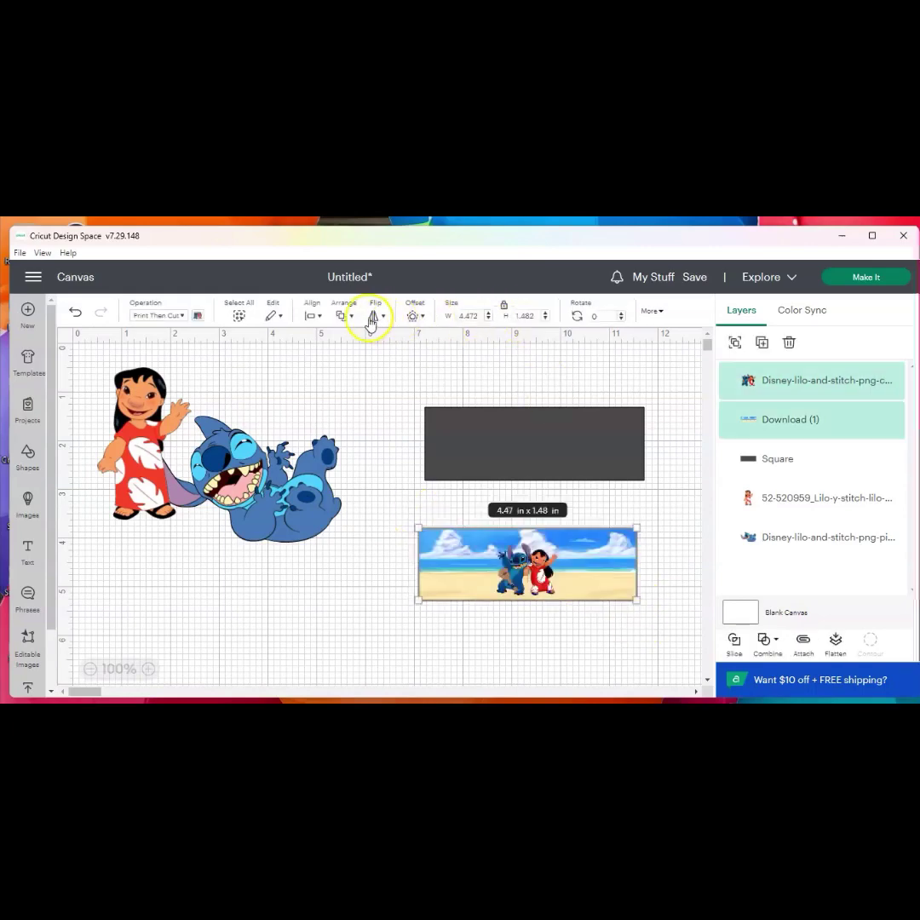
click(313, 315)
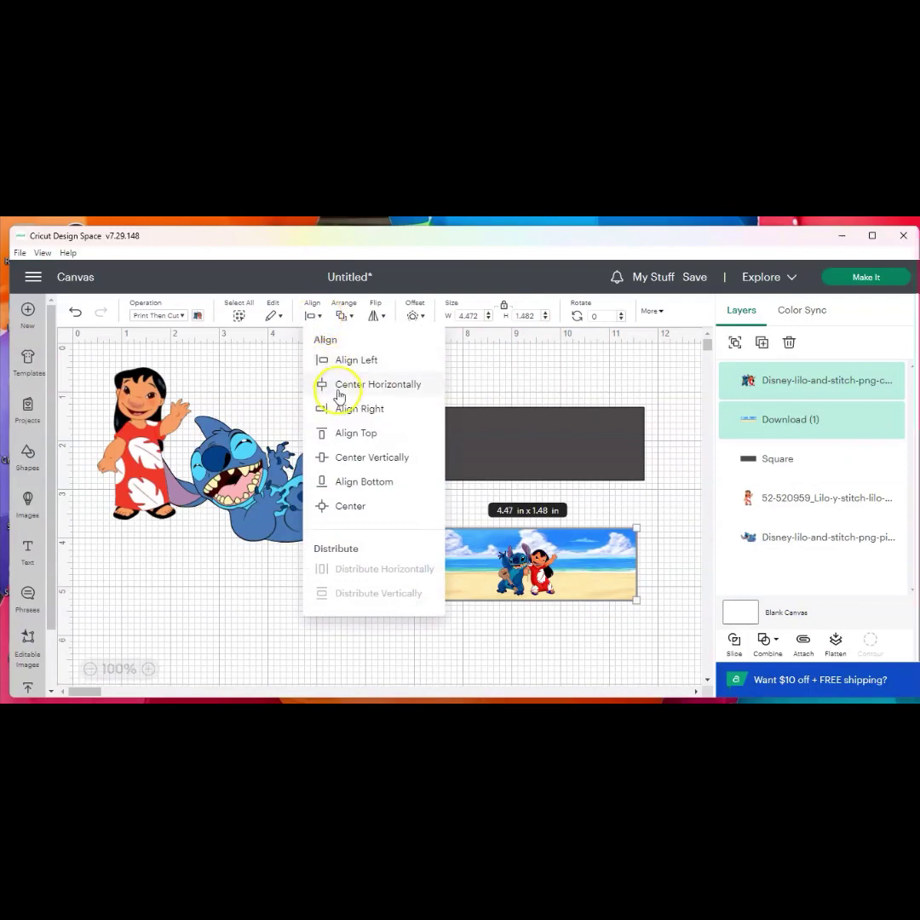
click(354, 457)
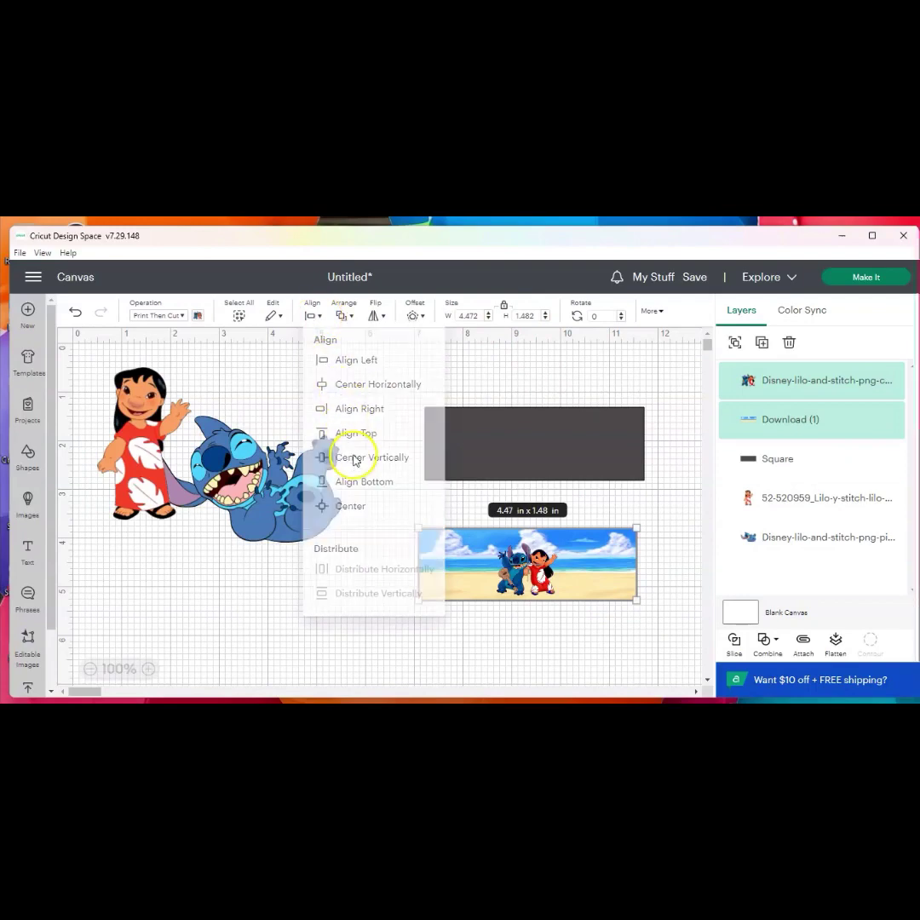
click(316, 315)
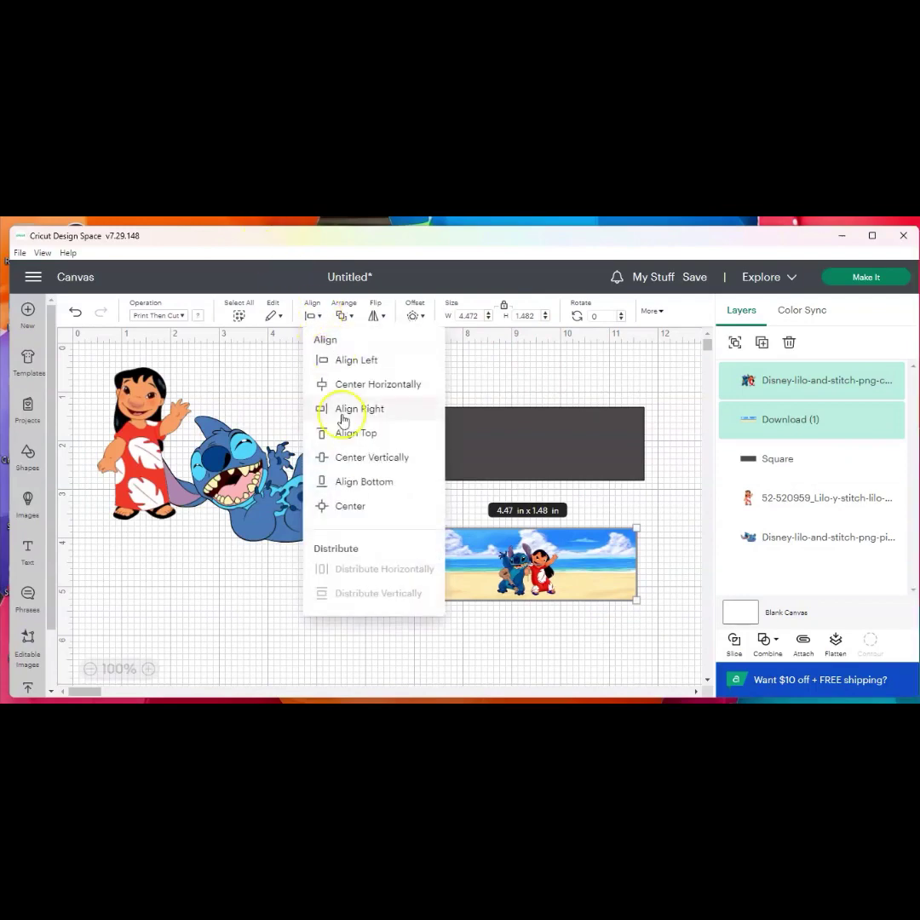
click(349, 507)
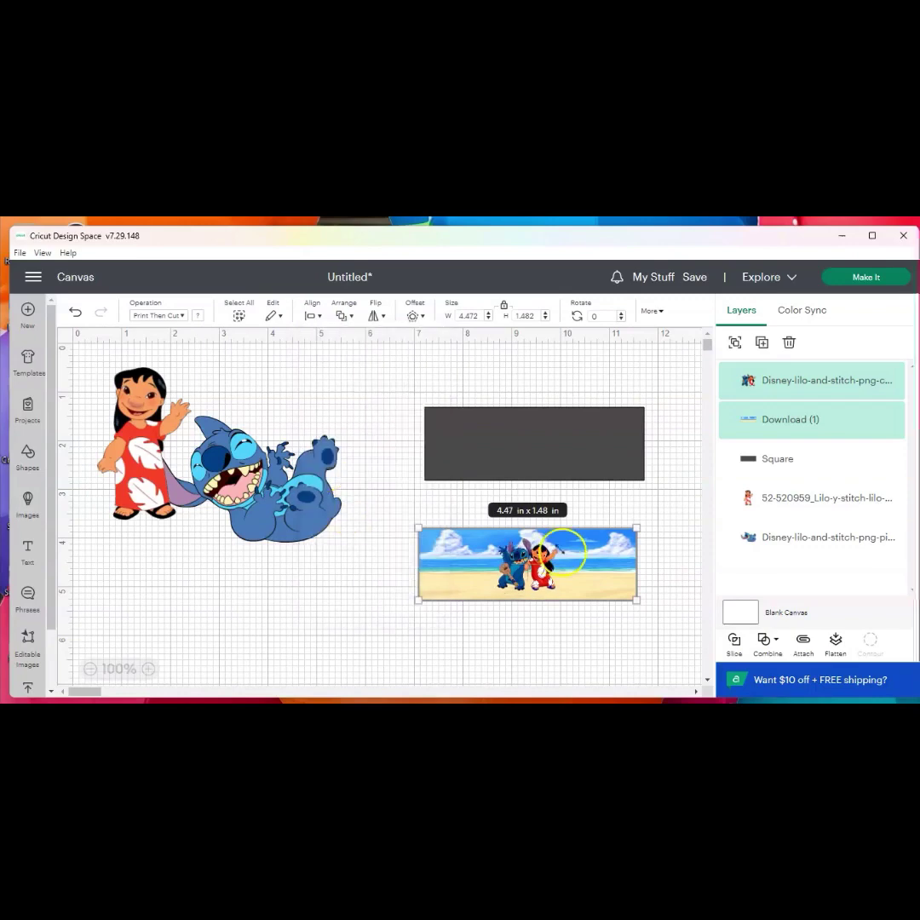
Nudge only the guitar Lilo and Stitch image slightly down so its feet sit lower on the sand.
click(569, 513)
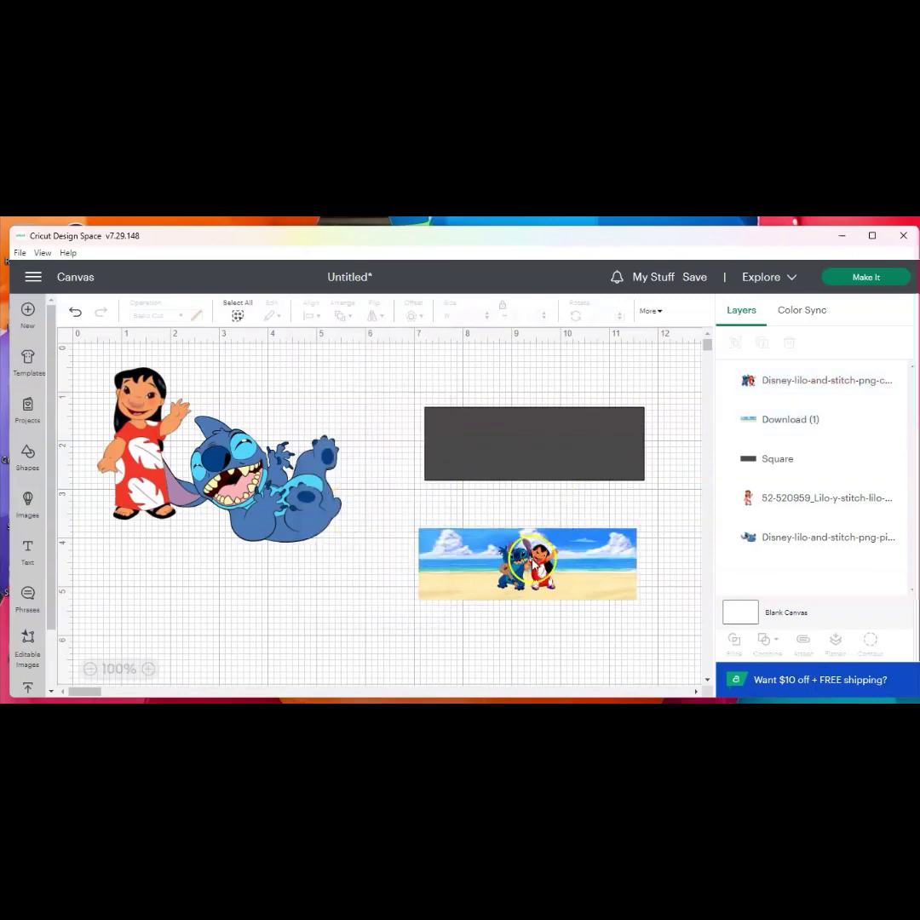
click(538, 569)
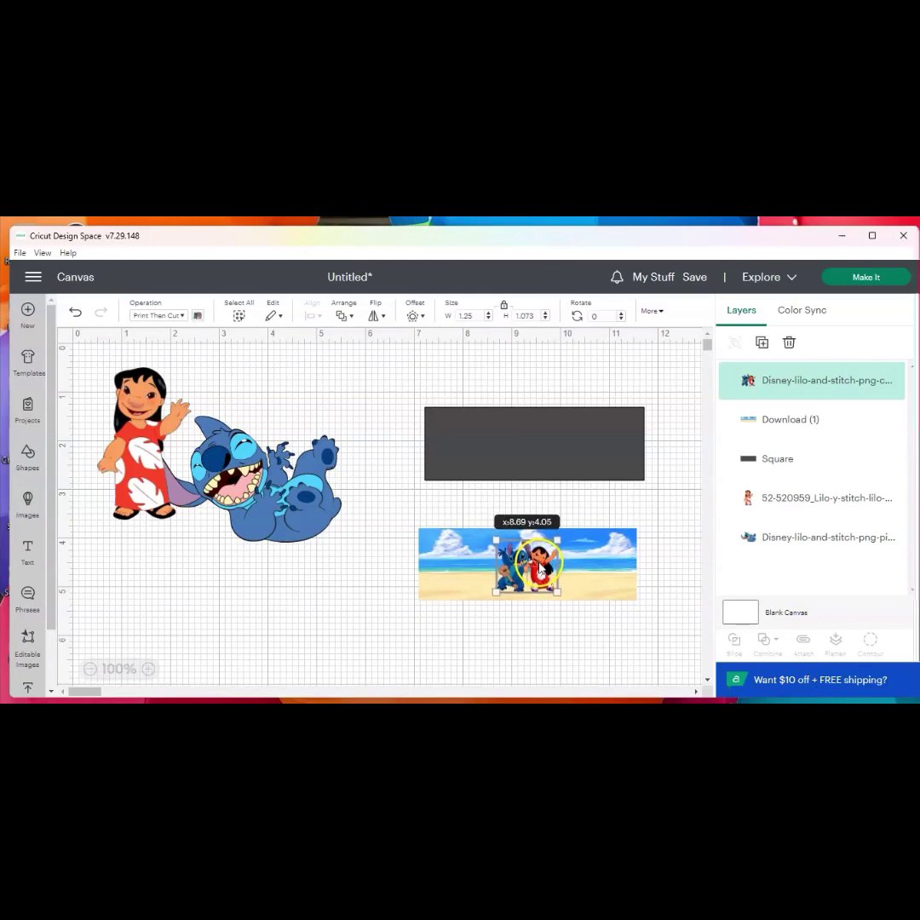
drag(540, 570, 542, 571)
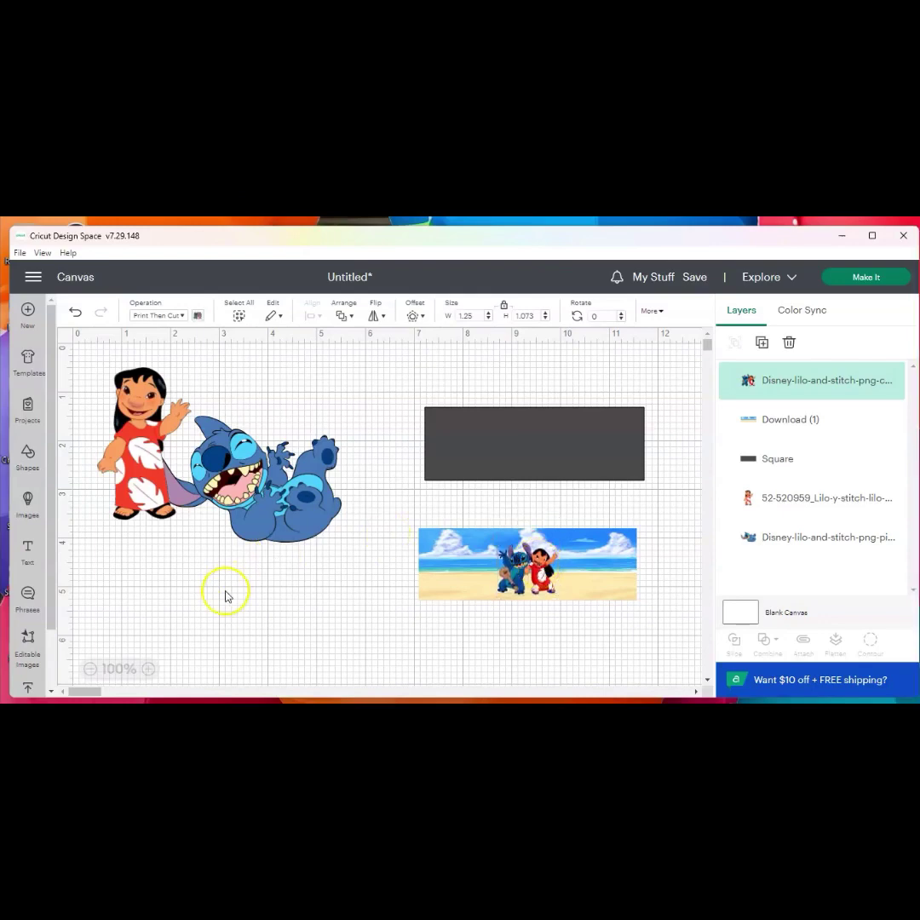
Add a text object below the images and replace its placeholder with "Surprise".
click(28, 552)
click(305, 635)
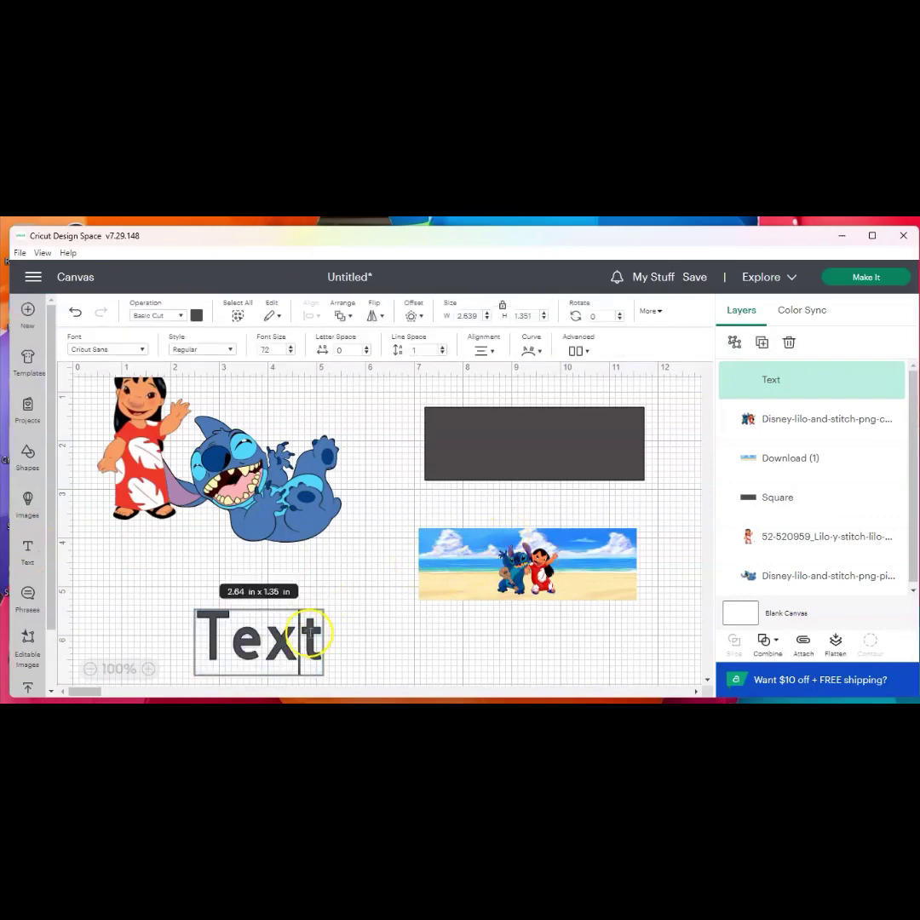
key(BackSpace)
key(BackSpace)
key(BackSpace)
key(BackSpace)
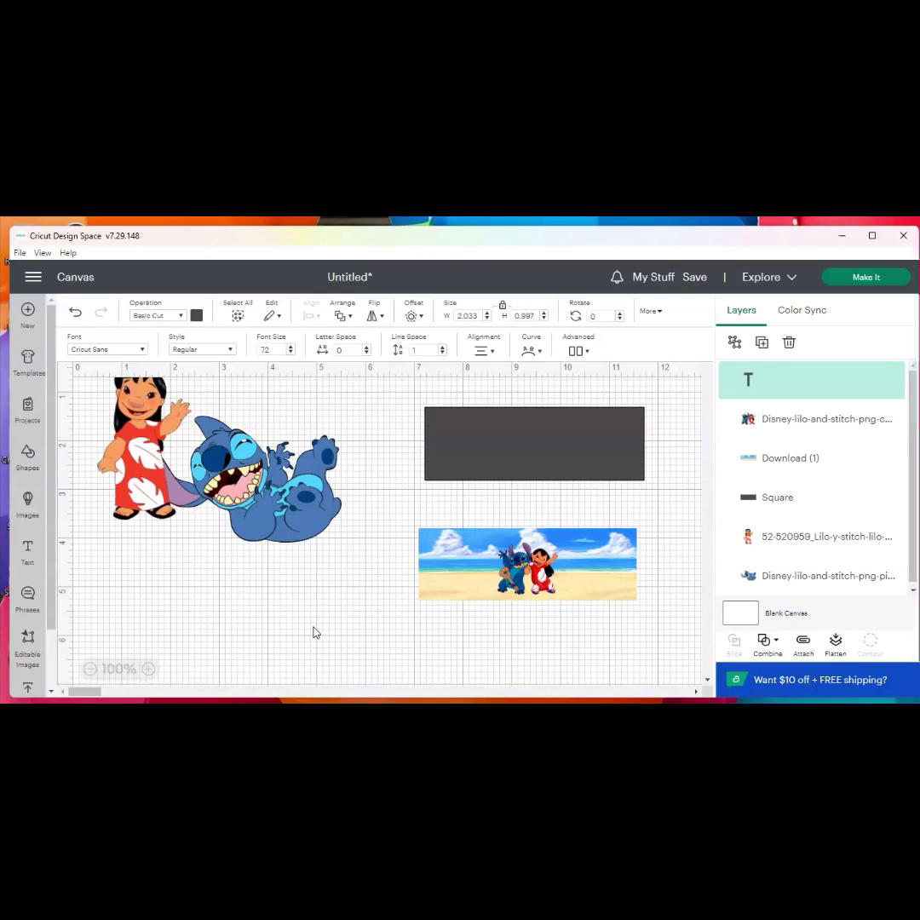
text(Surprise)
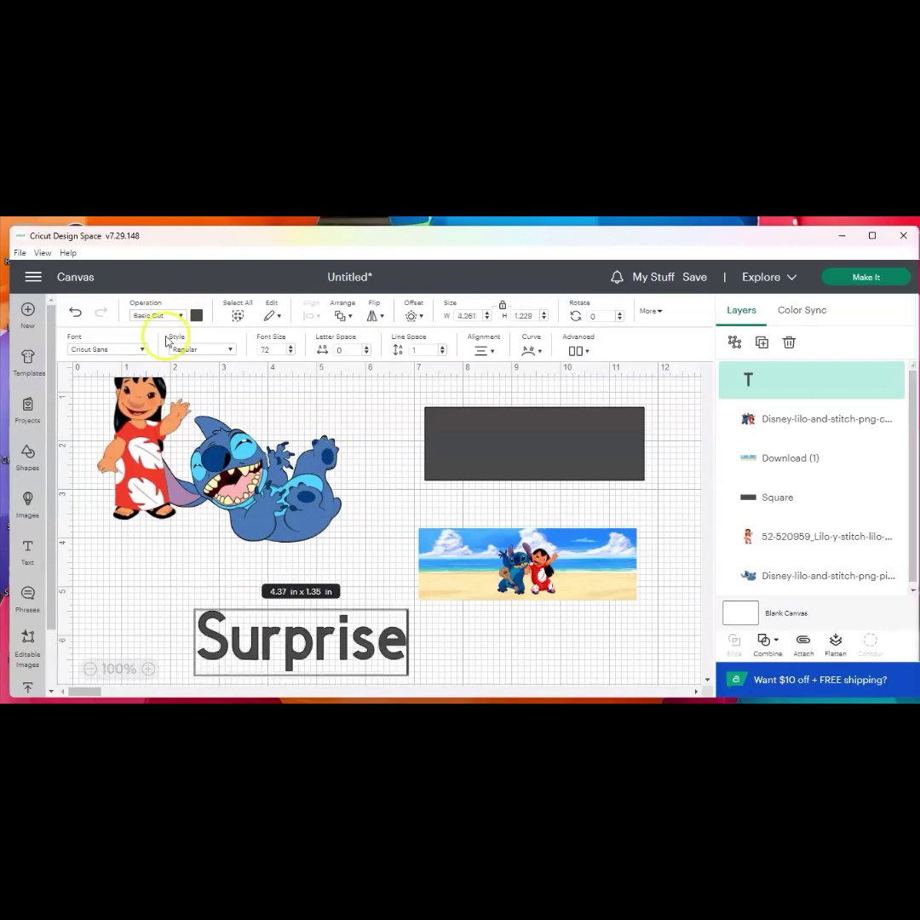
Set the font of the Surprise text to the system font BubbleGum.
double_click(395, 628)
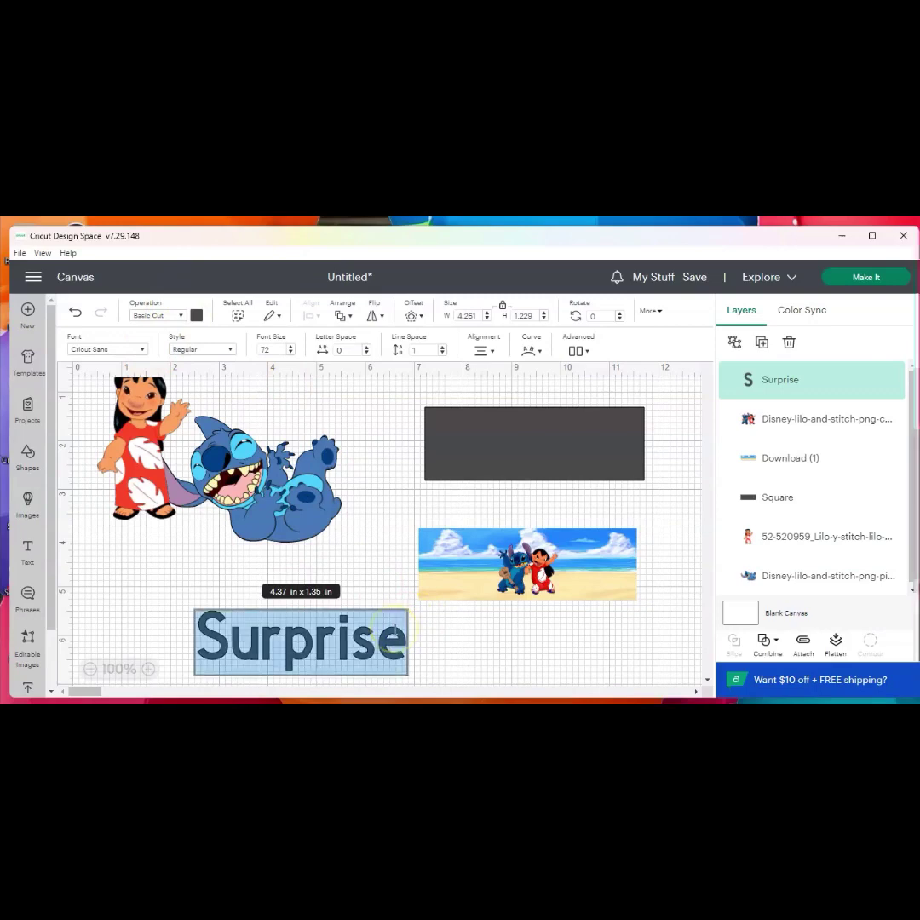
click(141, 351)
click(207, 361)
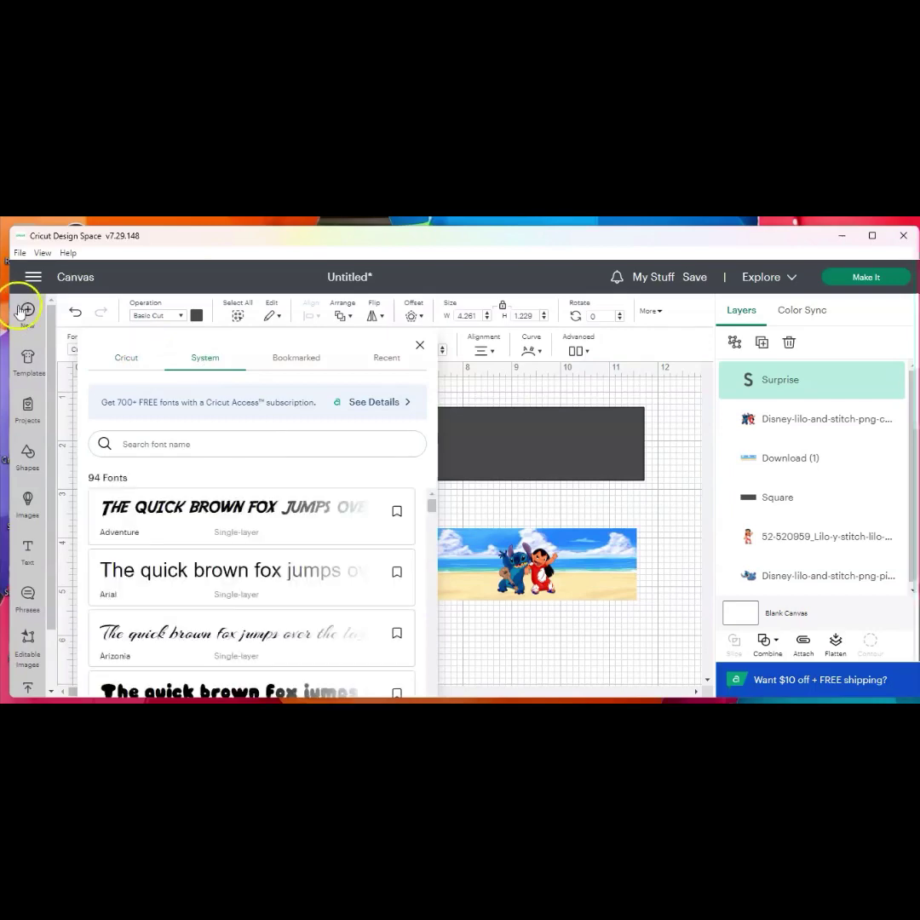
scroll(205, 536, down, 5)
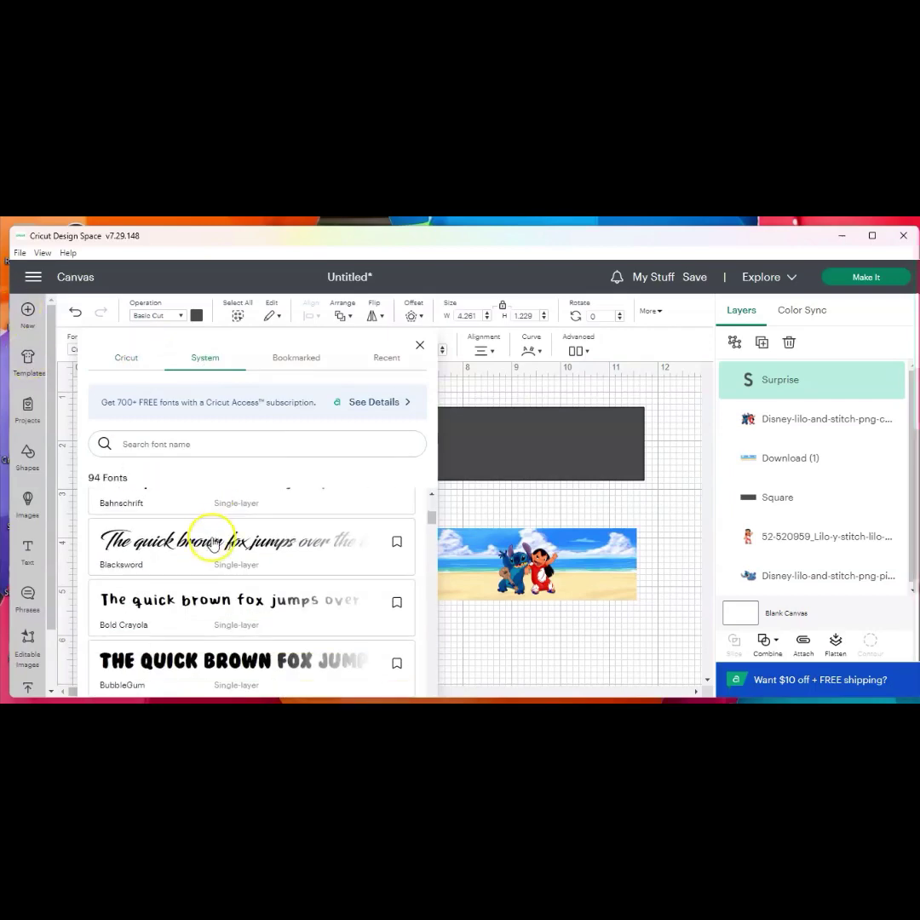
scroll(215, 549, down, 3)
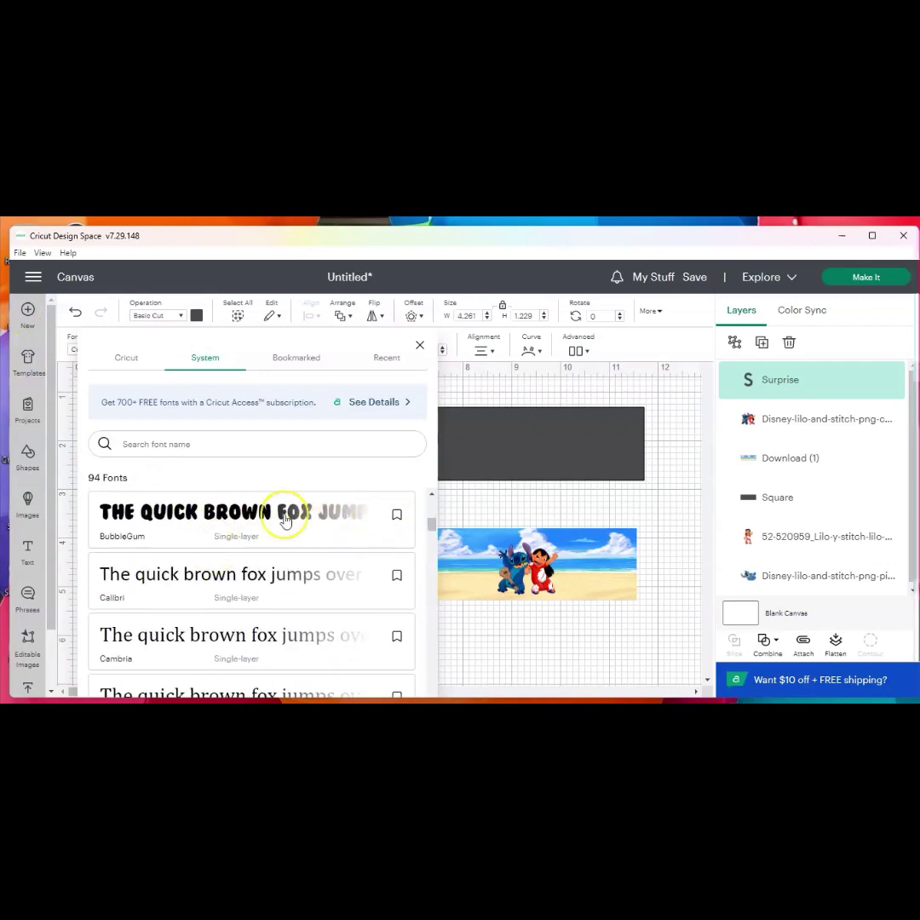
click(286, 521)
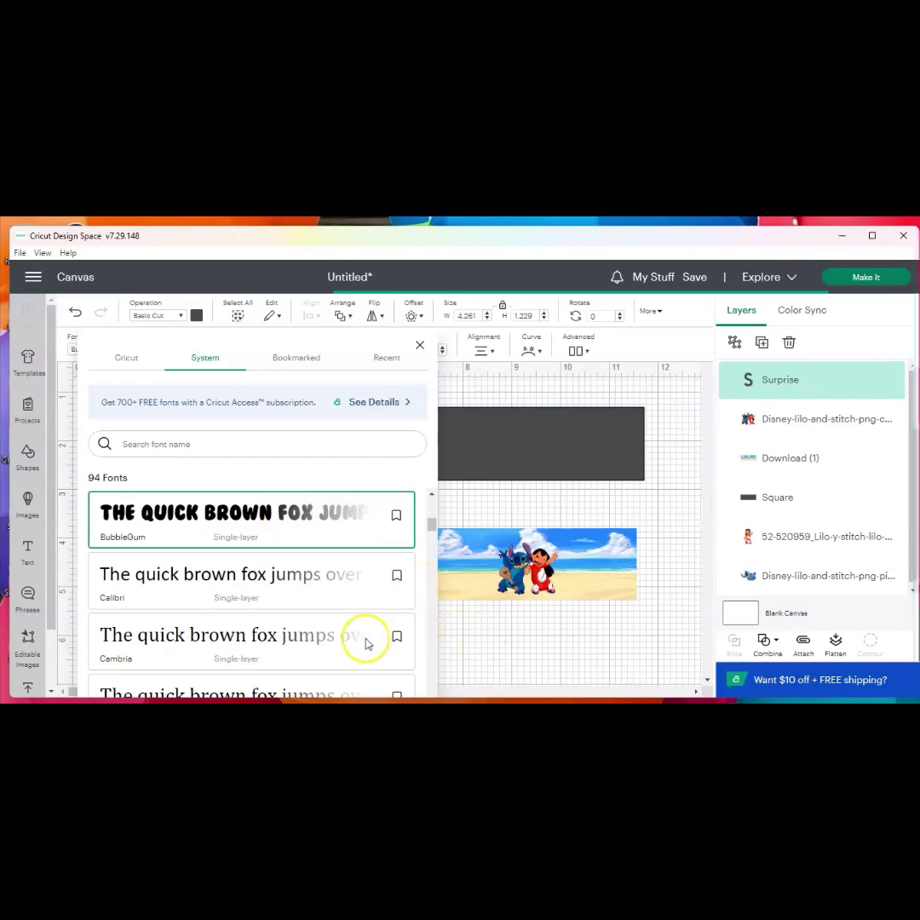
key(Escape)
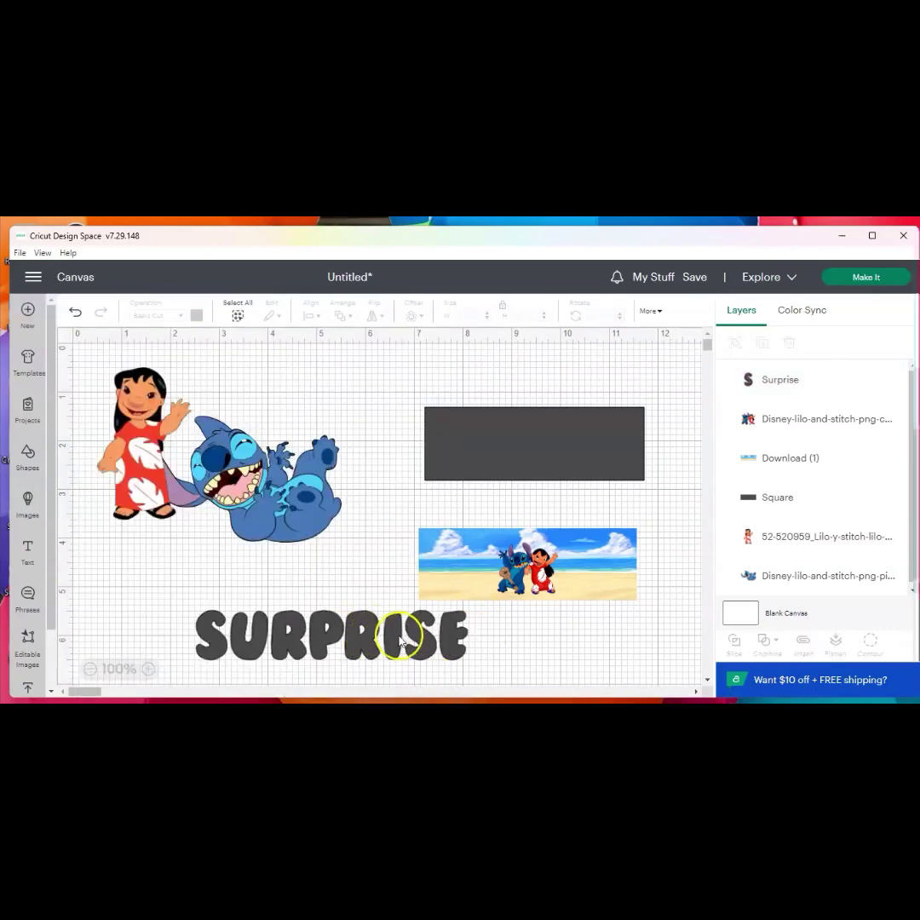
Shrink the Surprise text to about 1.21 by 0.31 in above the characters on the beach image and color it dark blue.
drag(399, 641, 618, 524)
drag(680, 510, 522, 544)
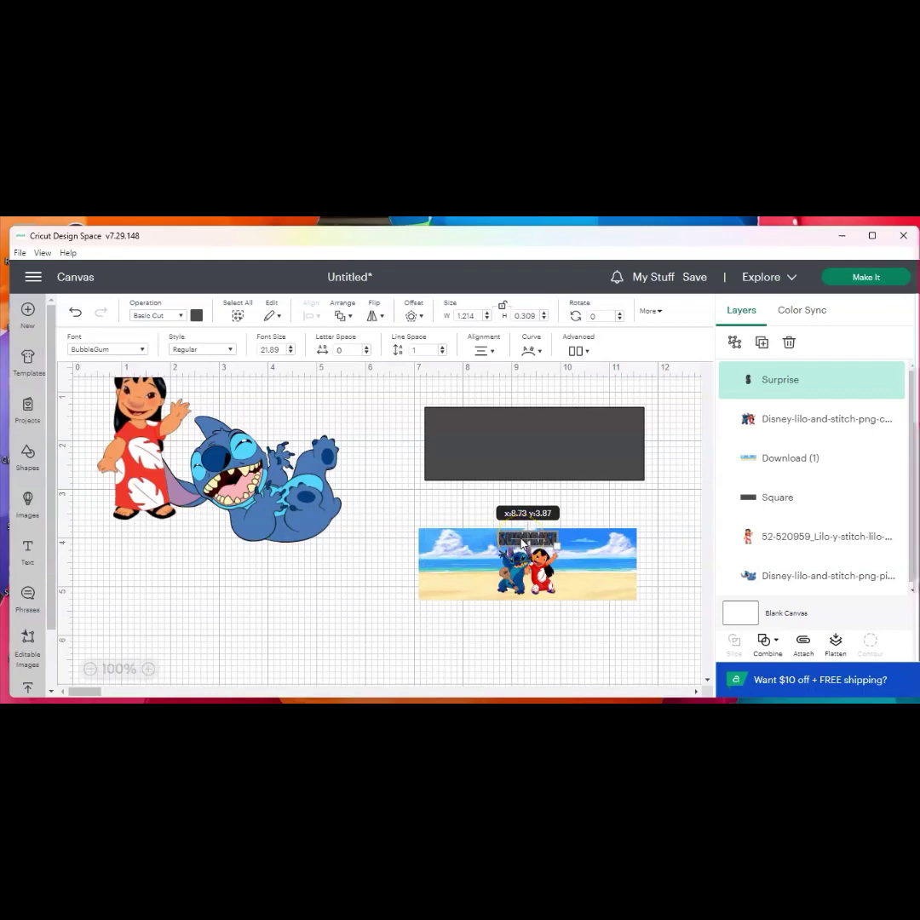
click(495, 514)
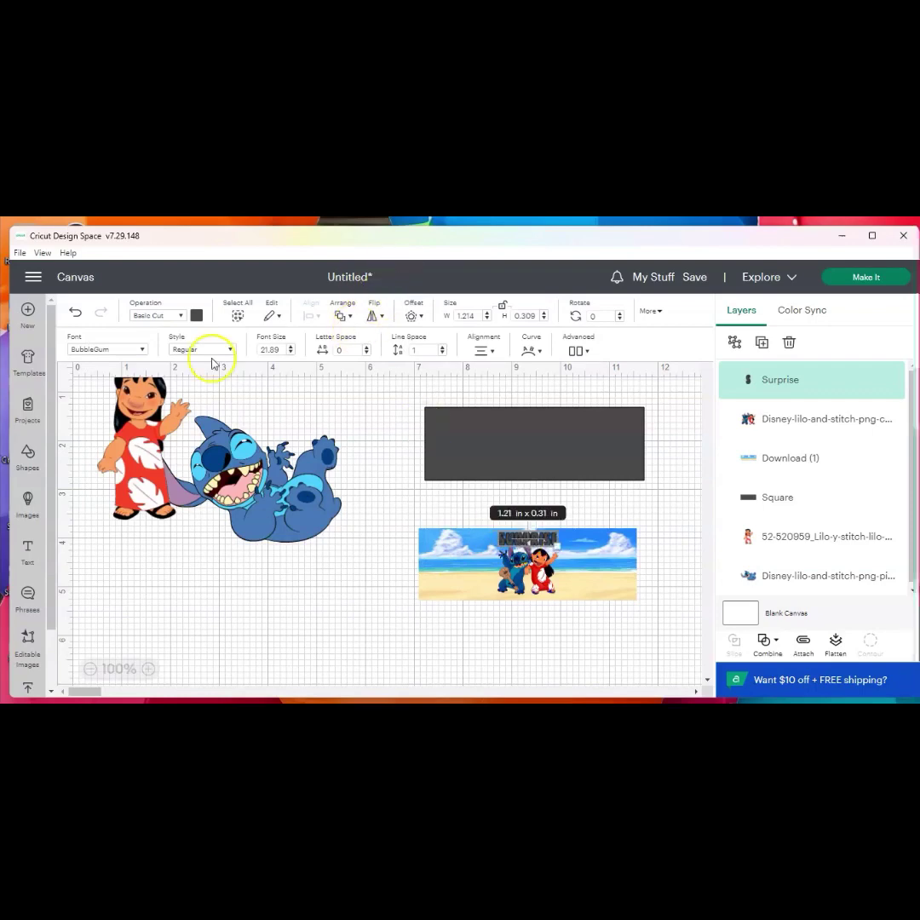
click(196, 316)
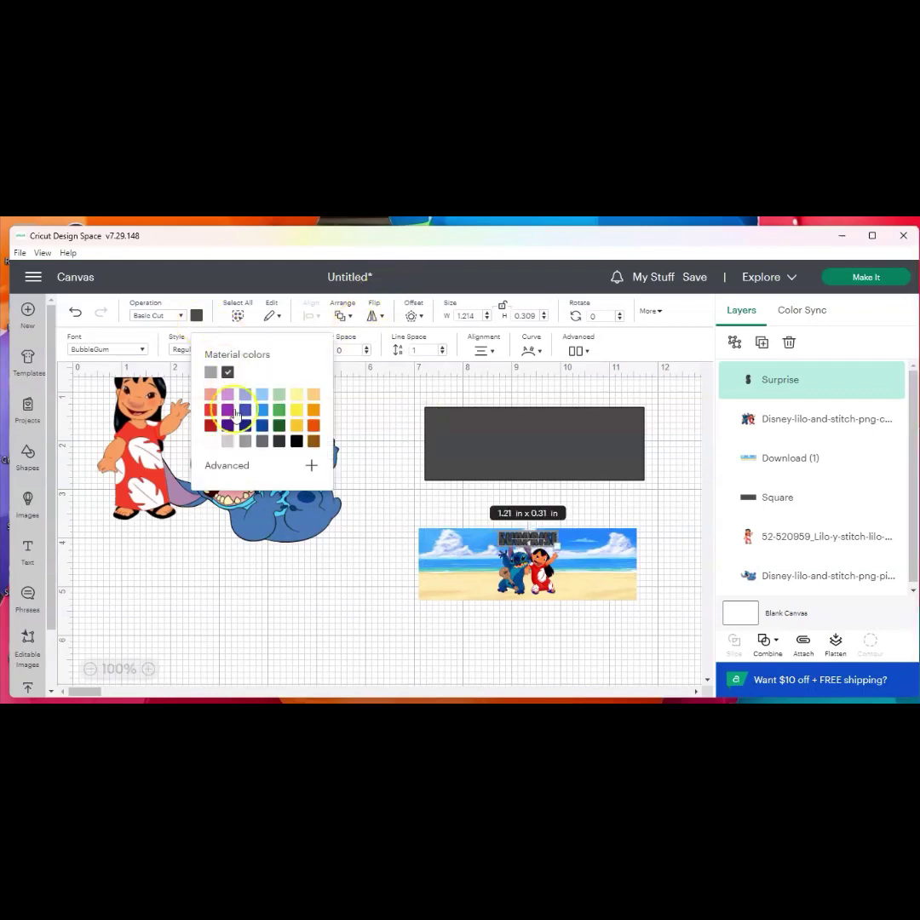
click(277, 436)
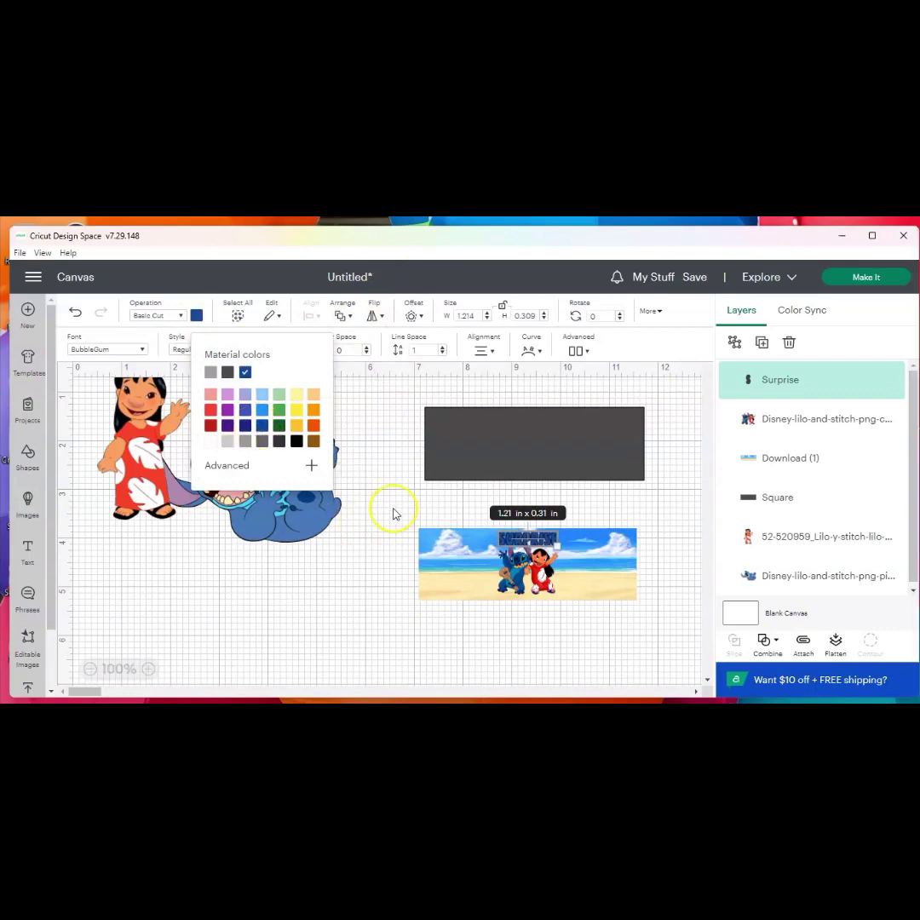
Flatten the Surprise text, the guitar Lilo and Stitch image and the beach image into one printable layer.
drag(391, 500, 643, 610)
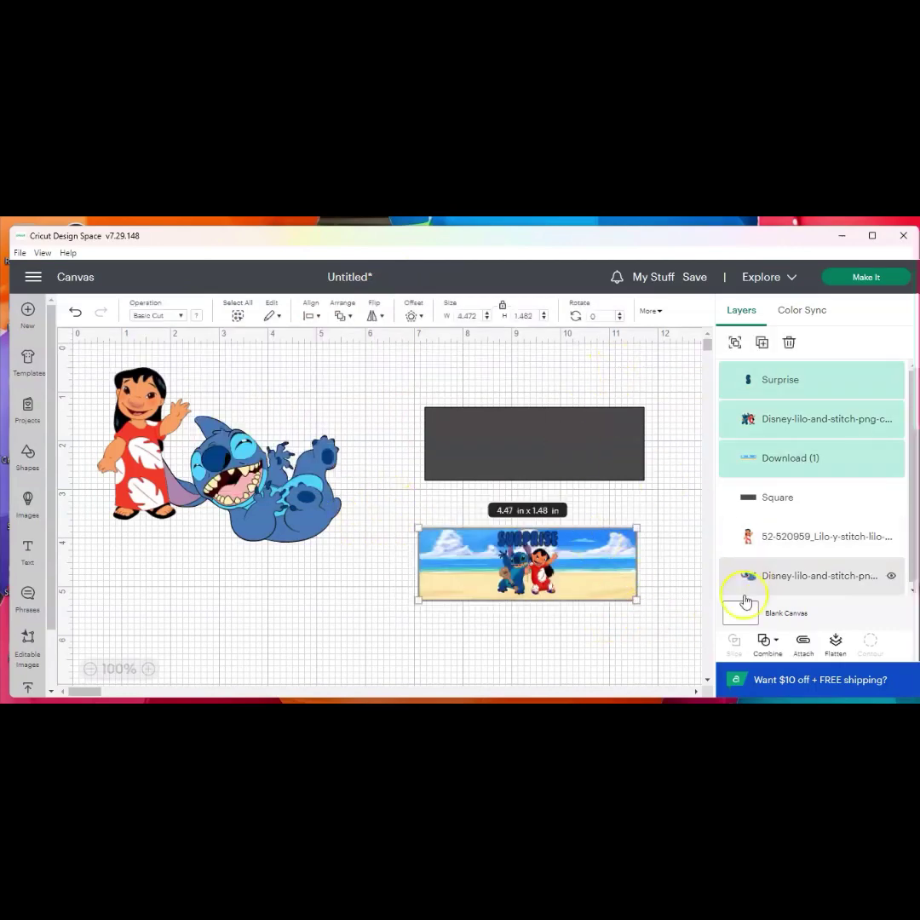
click(807, 650)
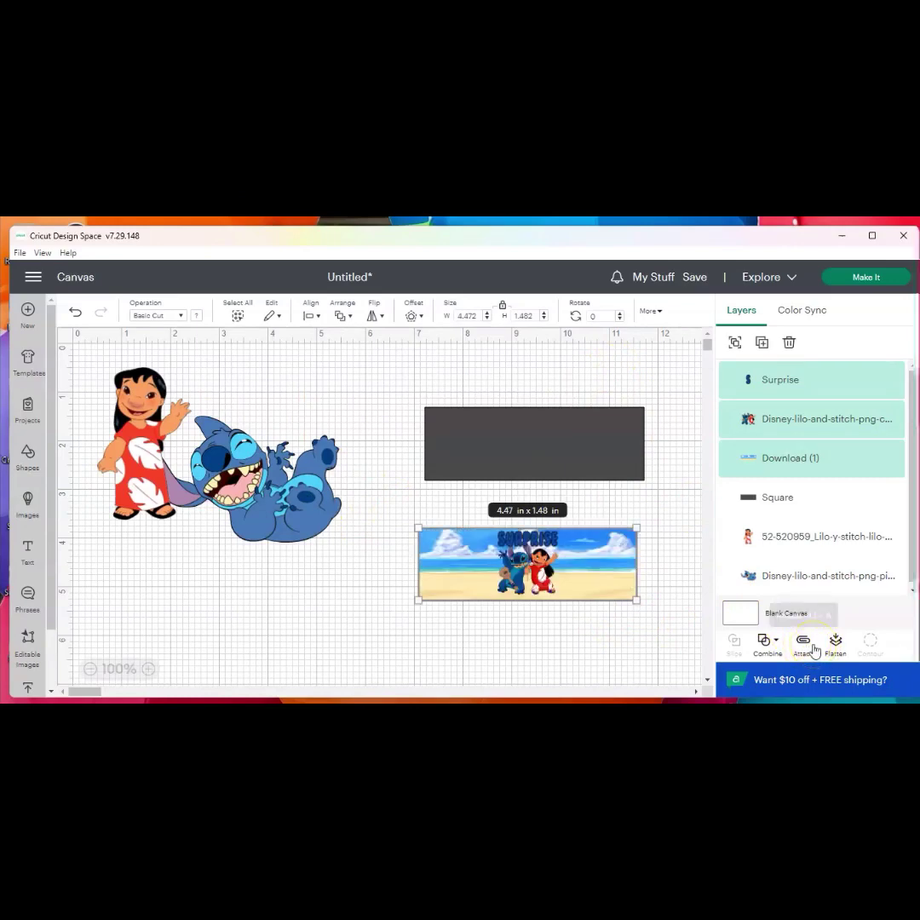
click(835, 650)
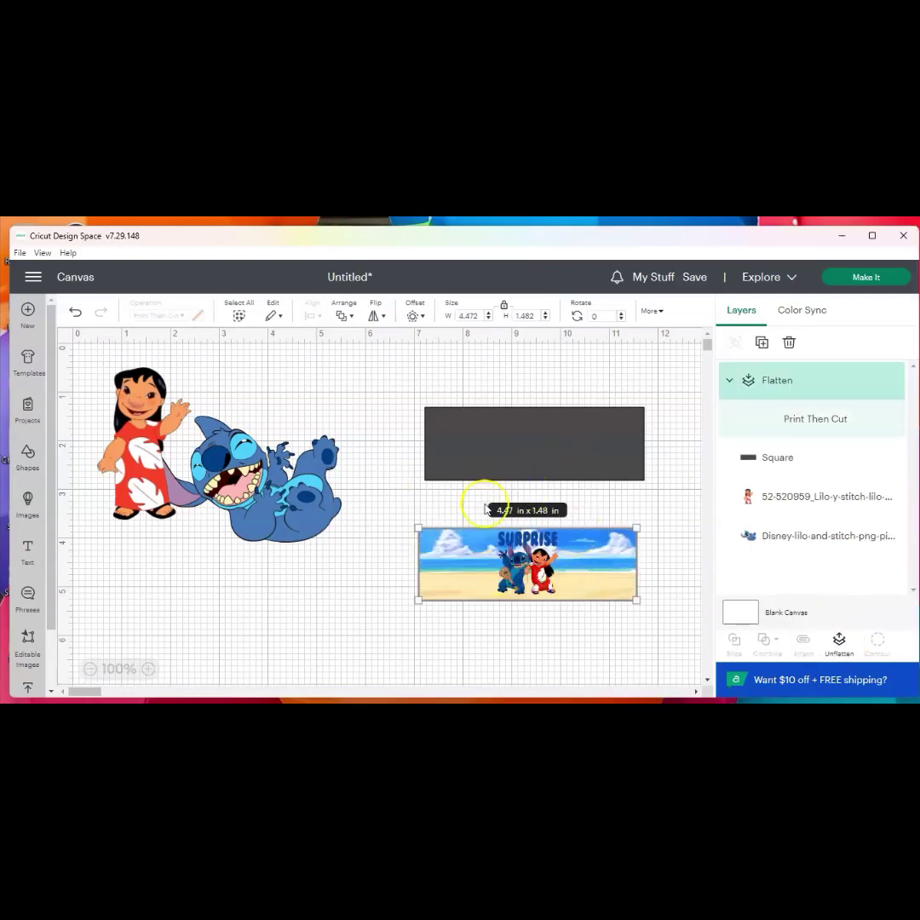
Spread out the canvas by moving the flattened design down and left, the laughing Stitch right, and the dark rectangle left.
drag(499, 549, 401, 605)
drag(256, 482, 349, 482)
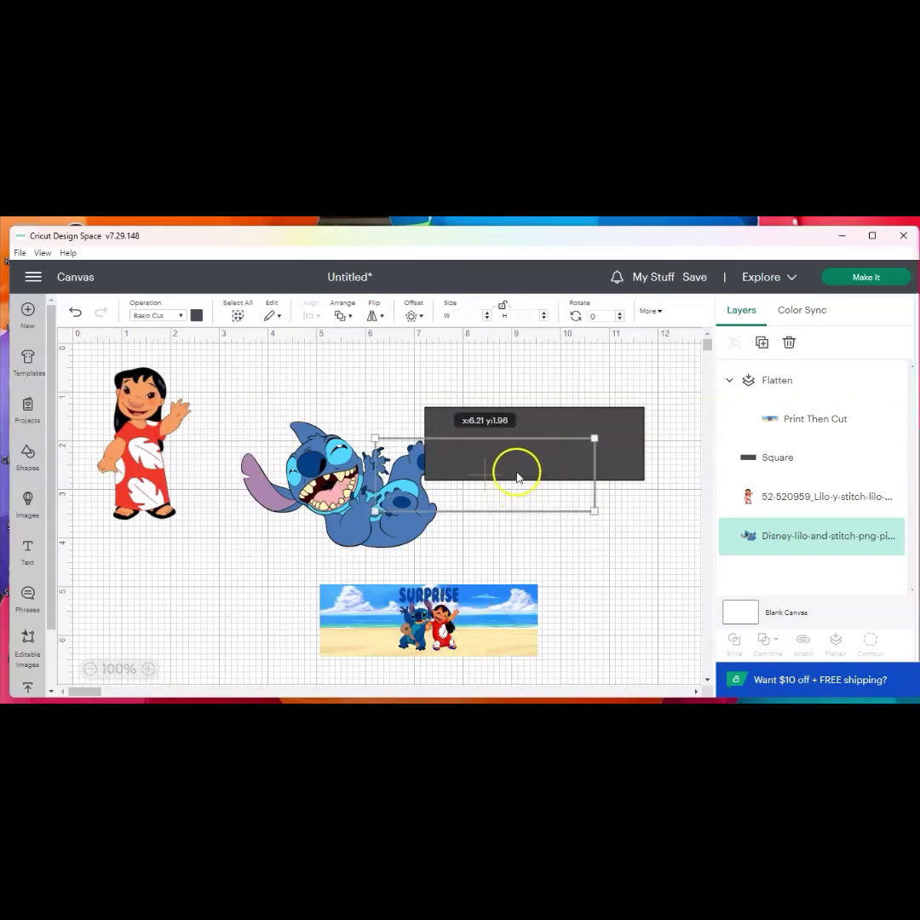
drag(518, 473, 483, 465)
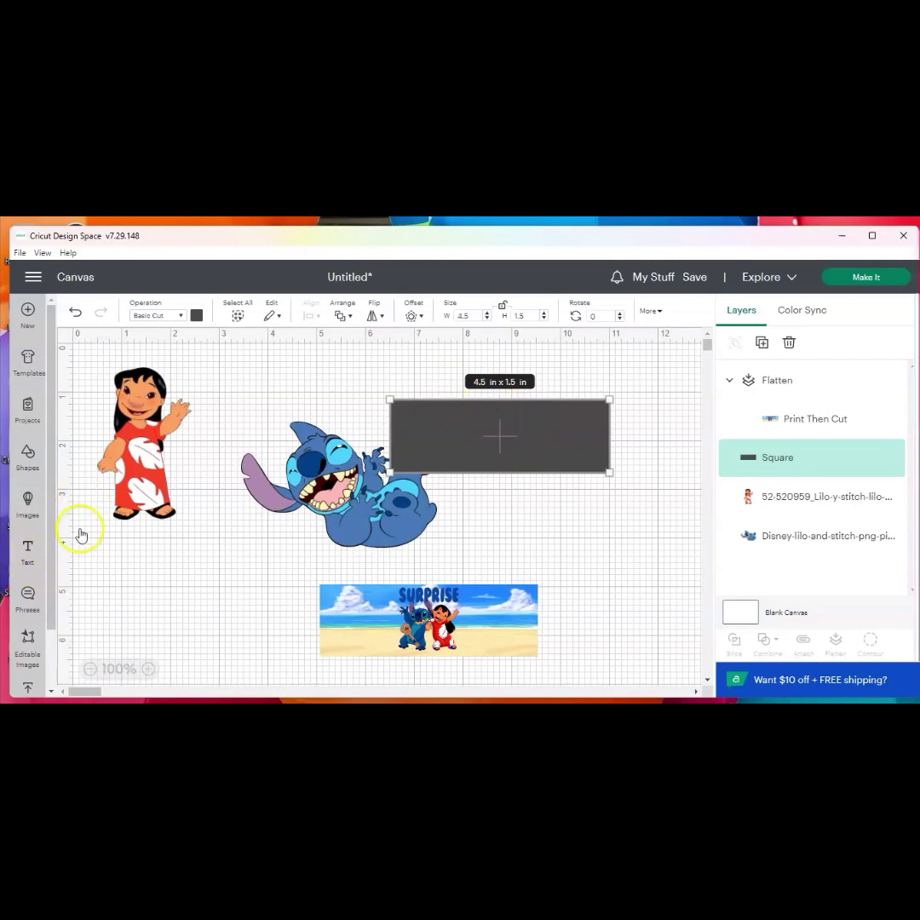
Insert a circle from the free basic shapes.
click(28, 508)
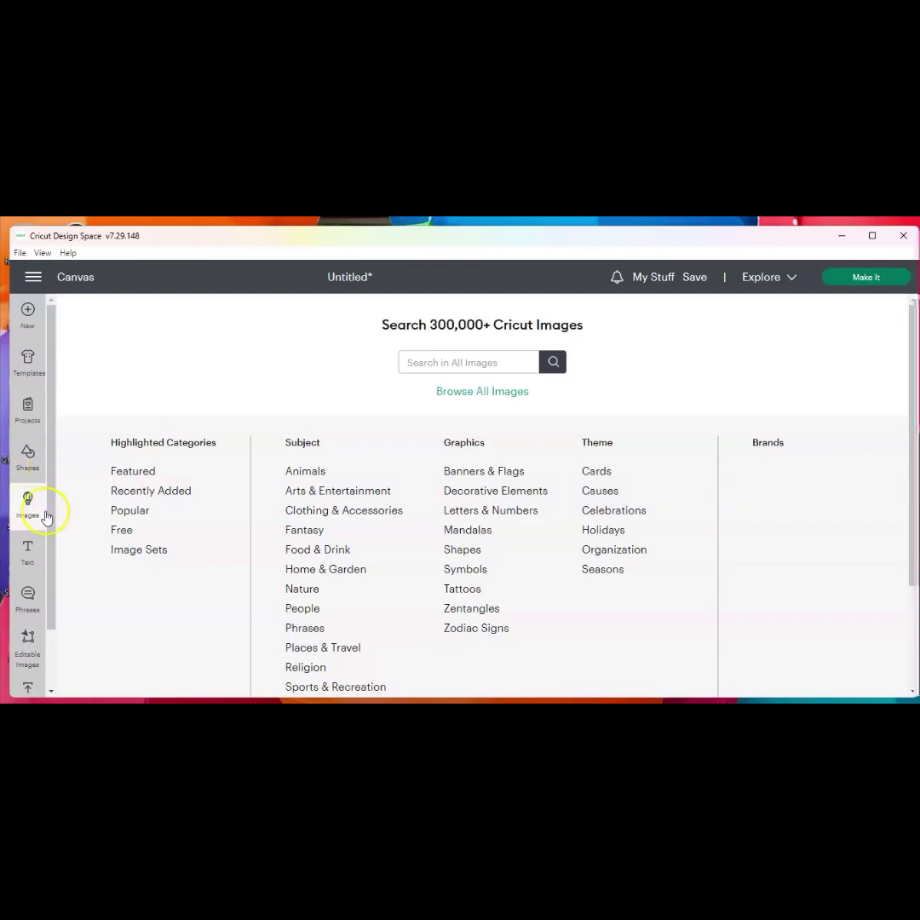
click(28, 458)
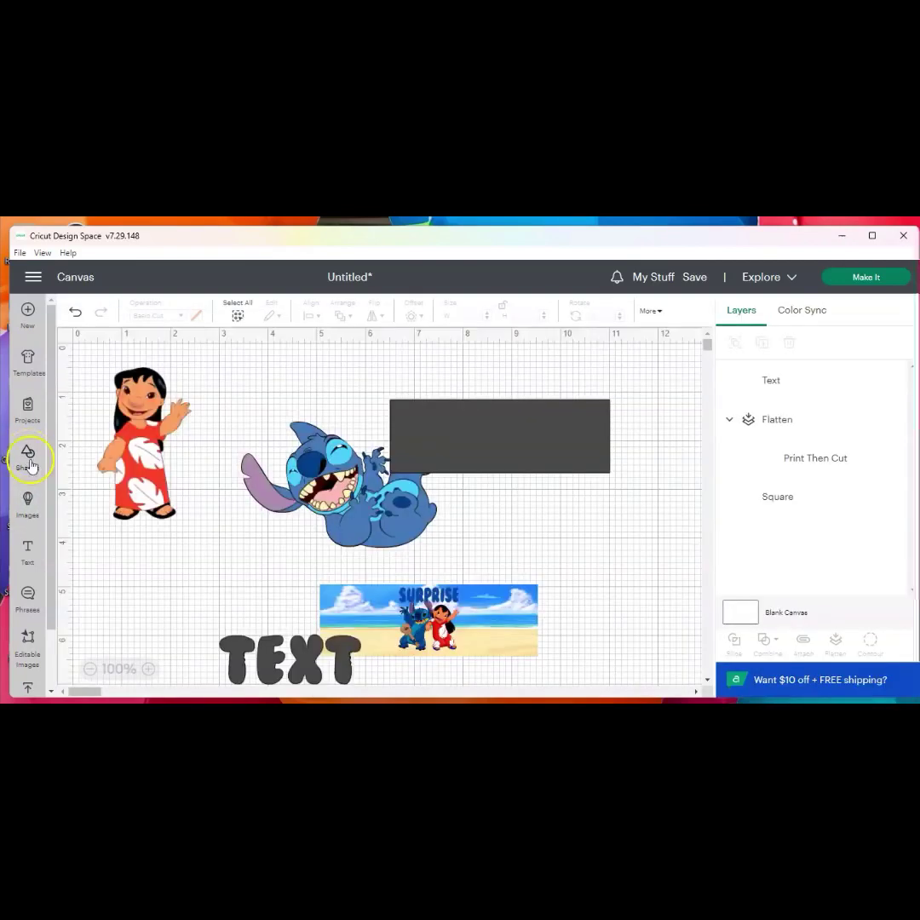
click(28, 458)
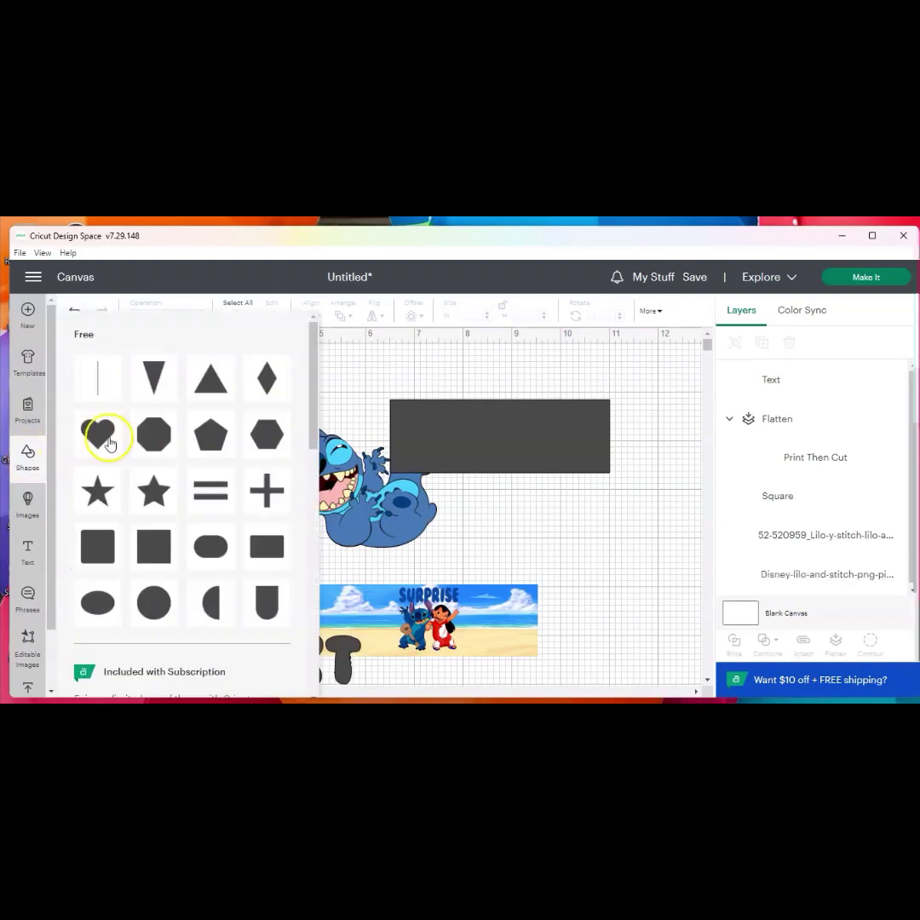
click(154, 602)
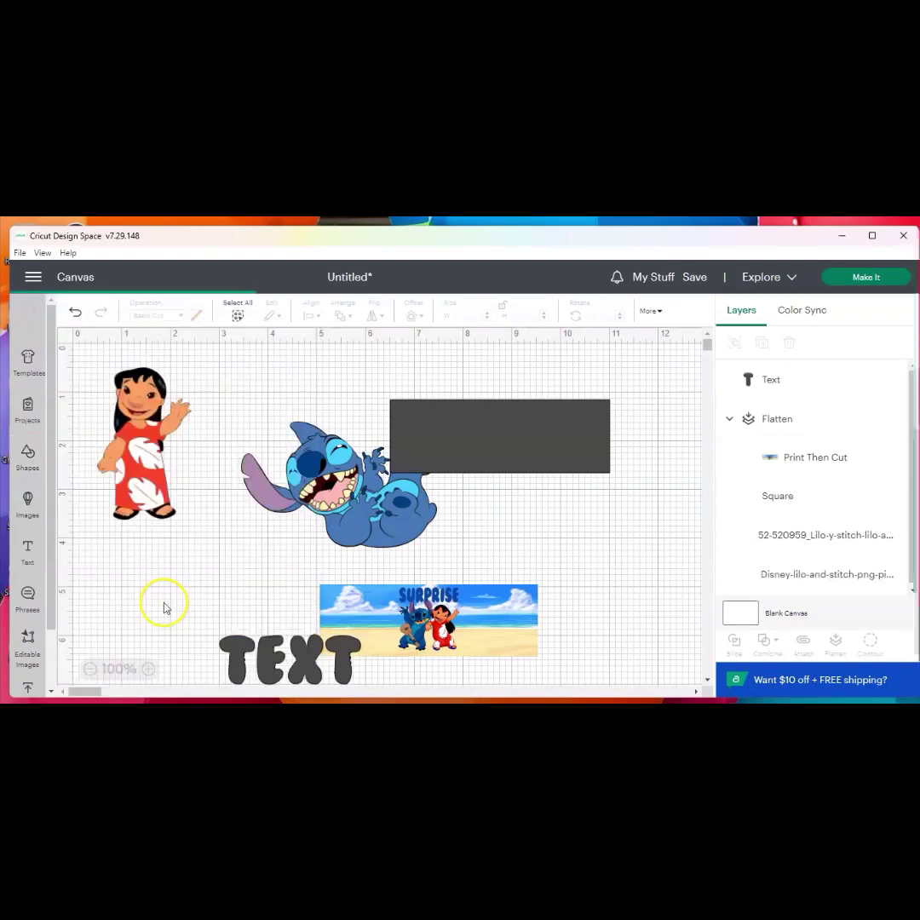
click(220, 378)
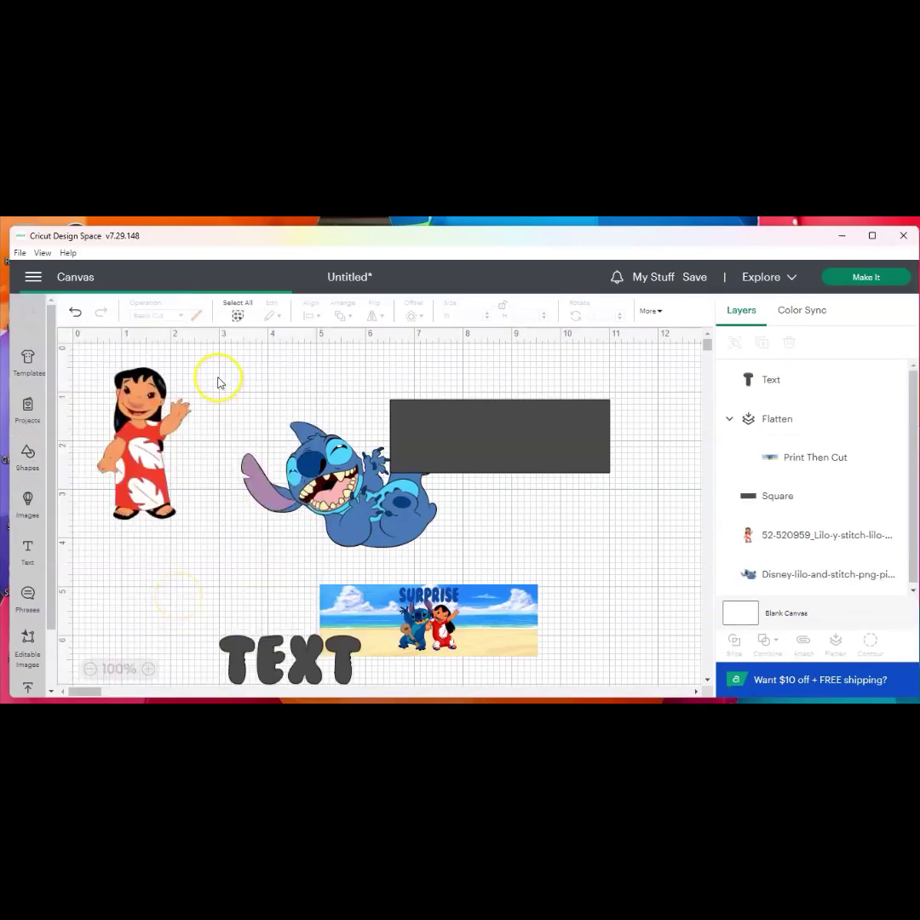
click(213, 379)
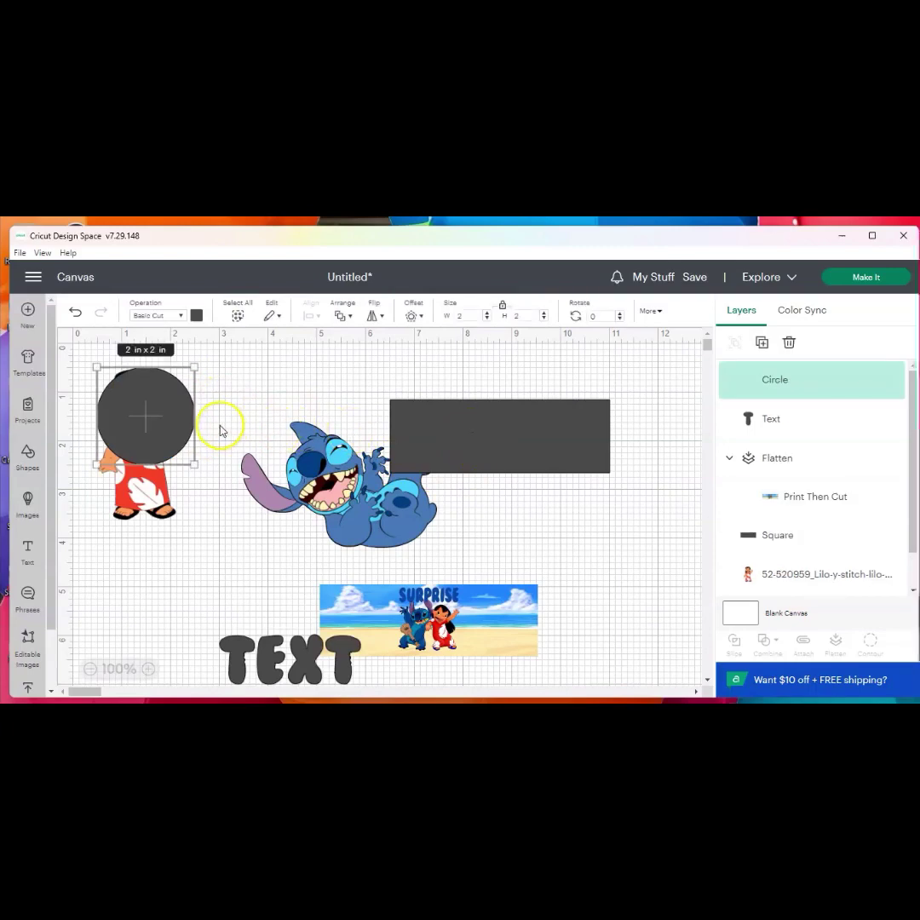
Resize the circle to 1.5 in with its proportions locked and place it over the middle of the dark rectangle.
drag(219, 430, 491, 452)
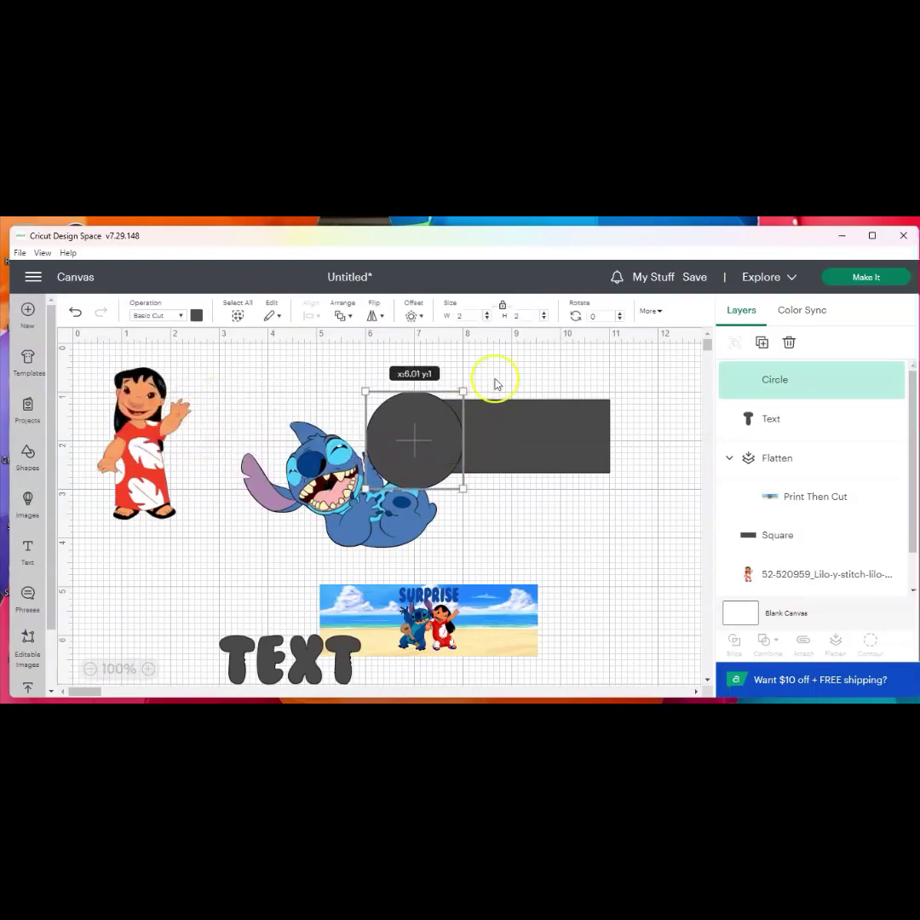
click(462, 317)
text(1.5)
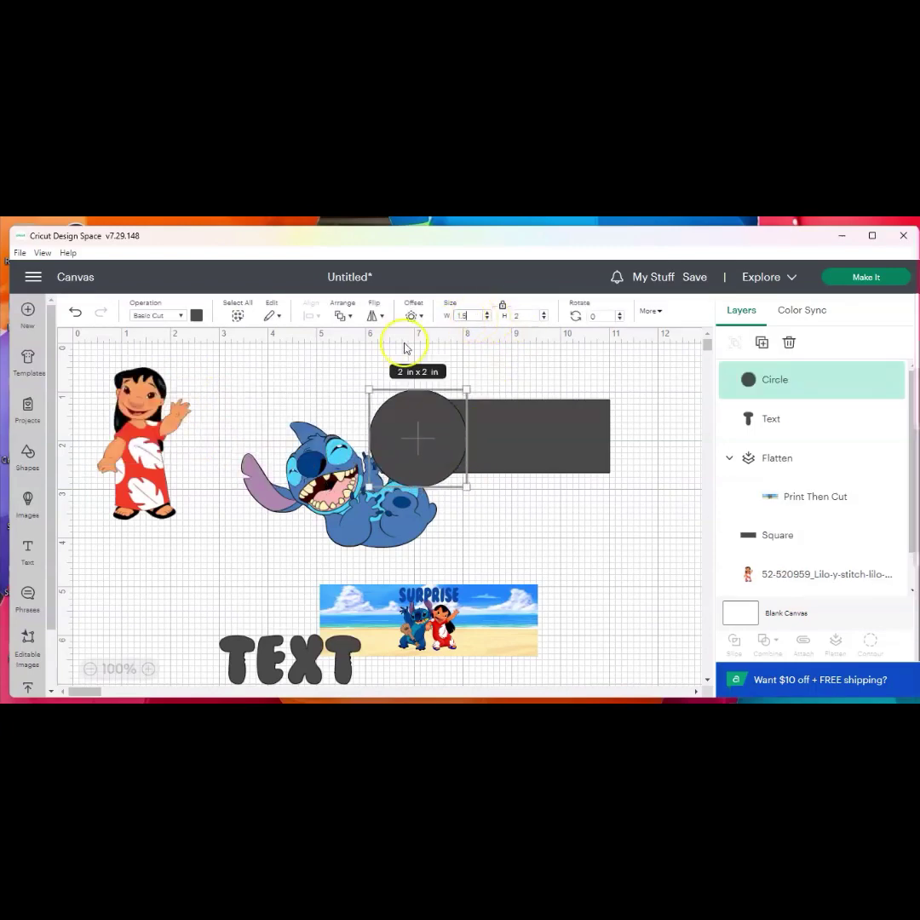
key(Return)
drag(410, 433, 503, 447)
click(546, 436)
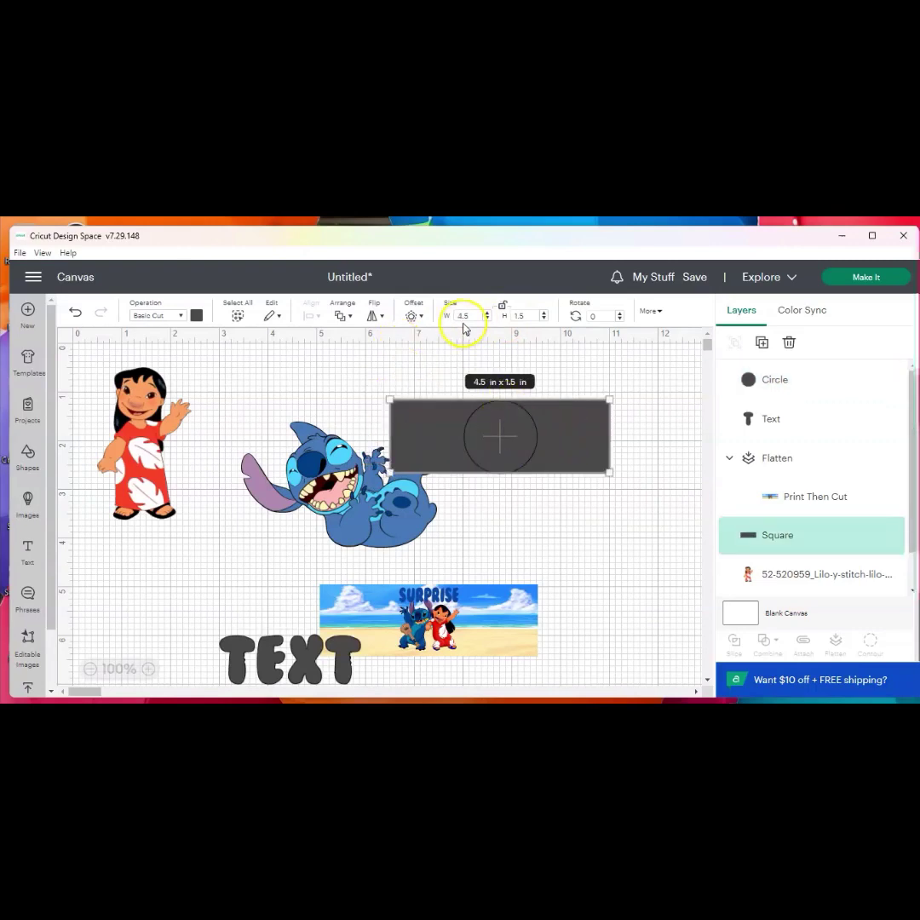
Set the dark rectangle's height to 1.15 in and centre the rectangle and the circle on each other.
drag(499, 429, 507, 429)
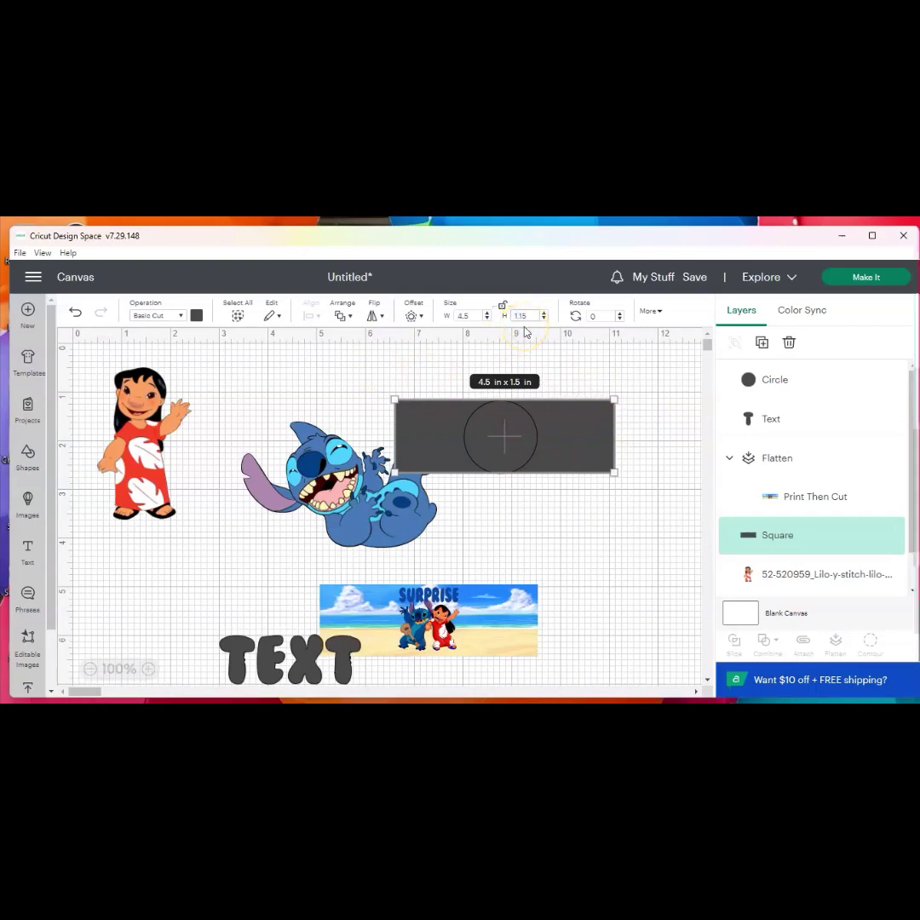
key(Return)
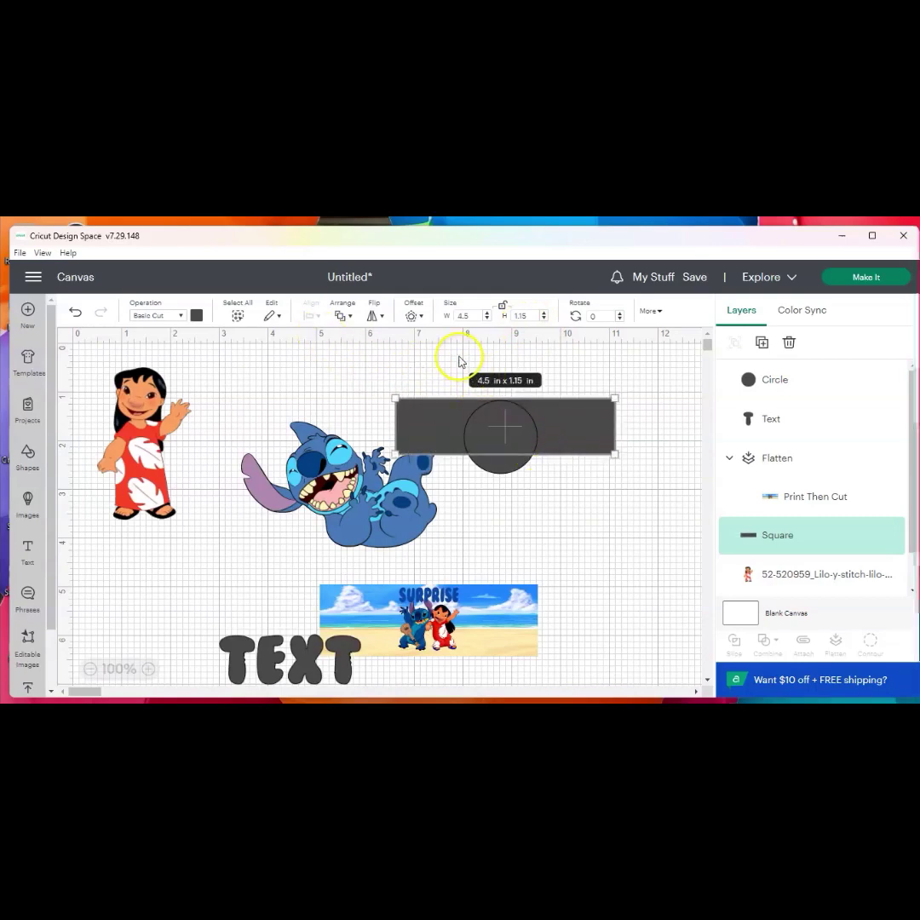
click(513, 407)
drag(594, 377, 501, 452)
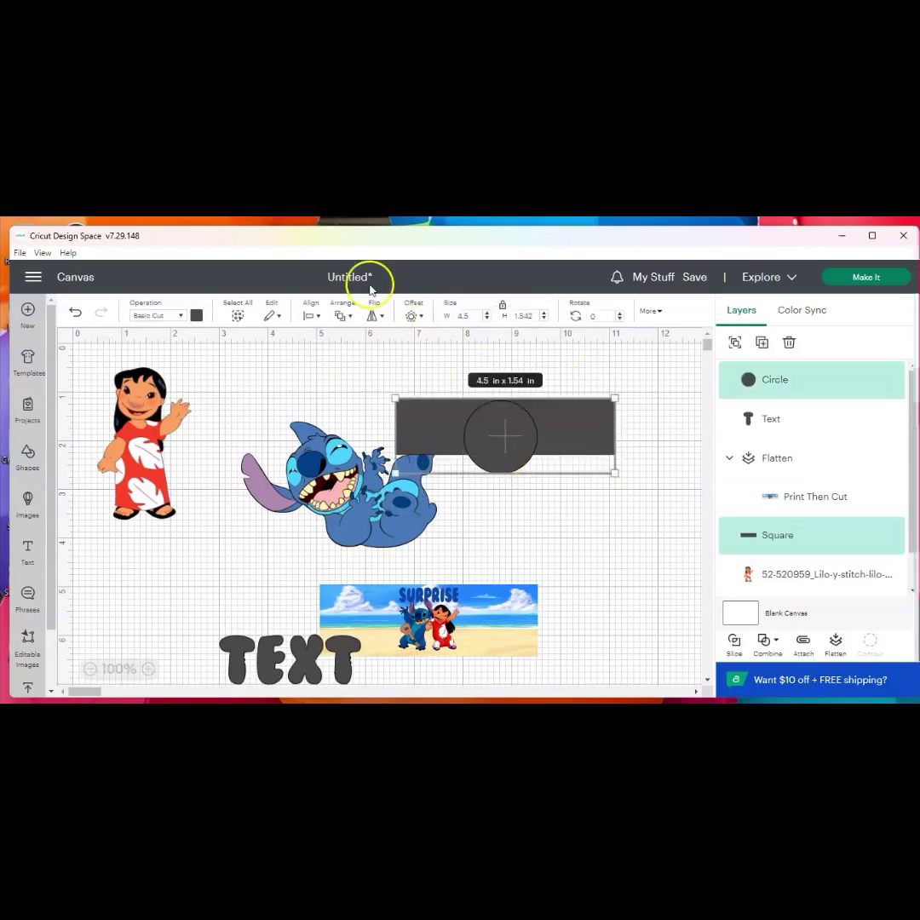
click(320, 319)
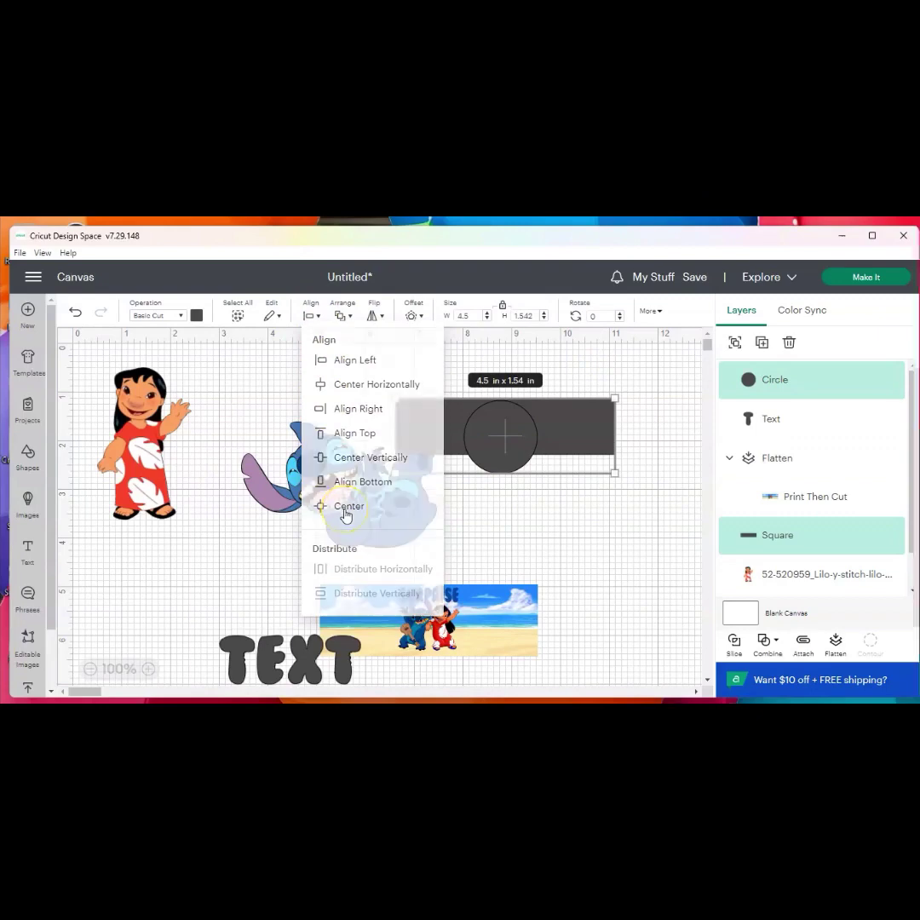
click(346, 511)
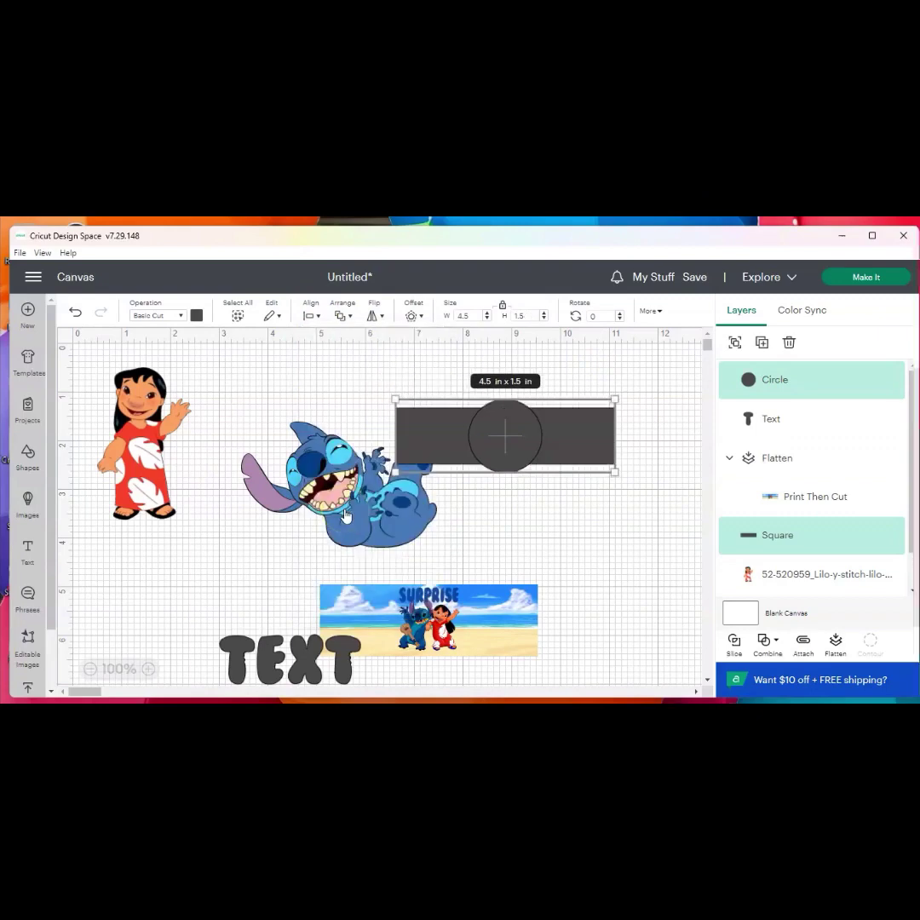
Weld the centred circle and rectangle into one shape.
click(766, 644)
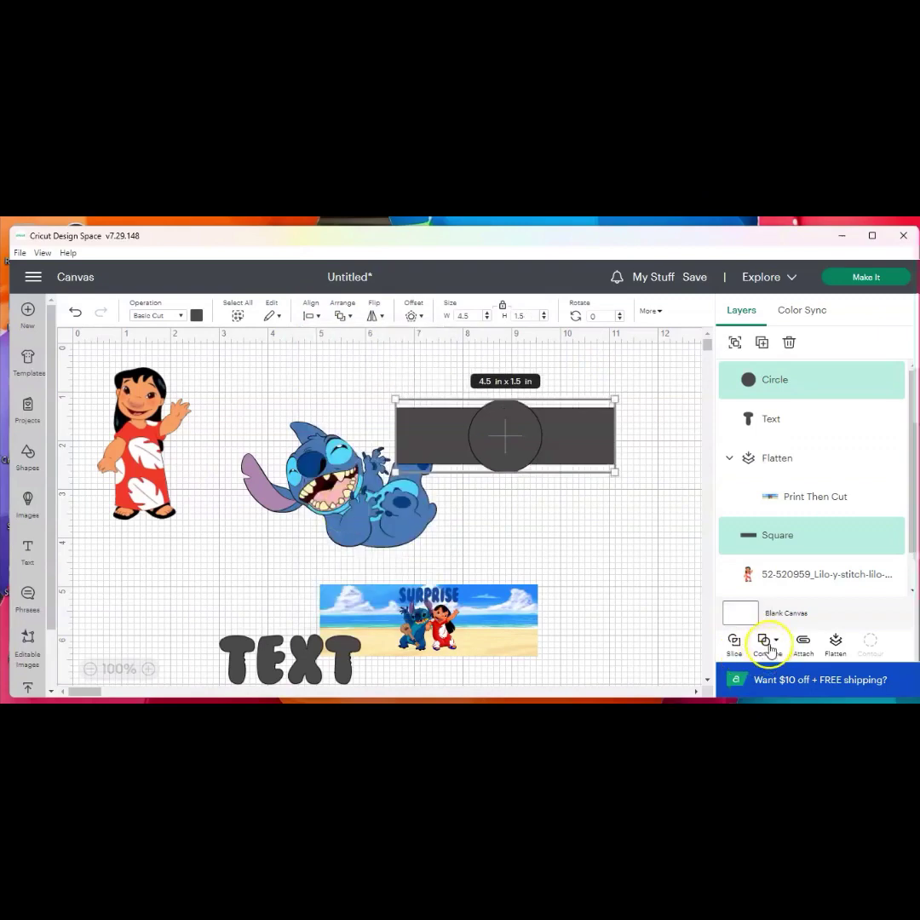
click(767, 643)
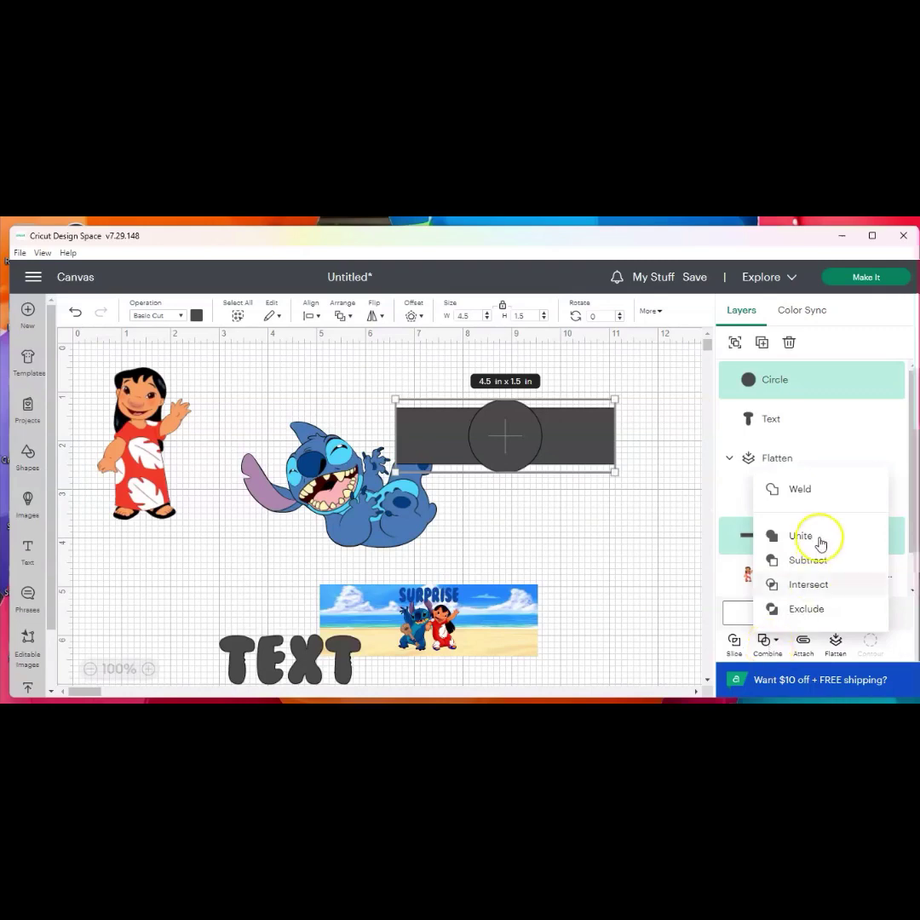
click(801, 490)
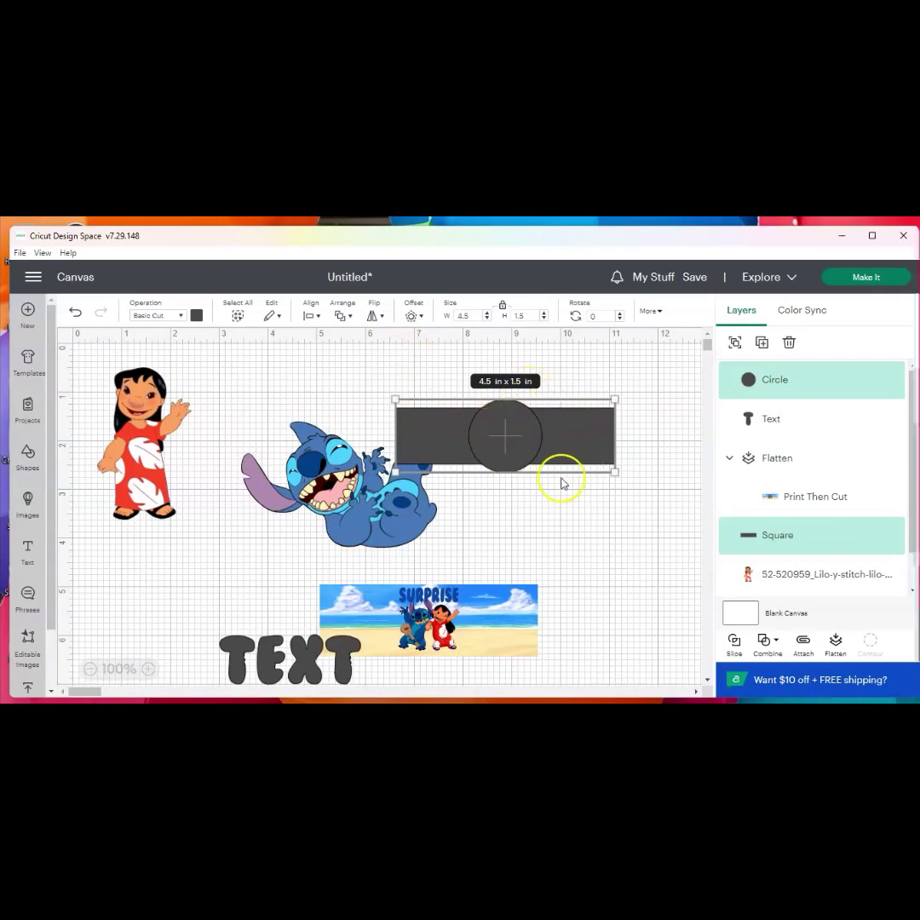
Try moving the separate circle and rectangle, and undo back to the single welded shape.
click(777, 649)
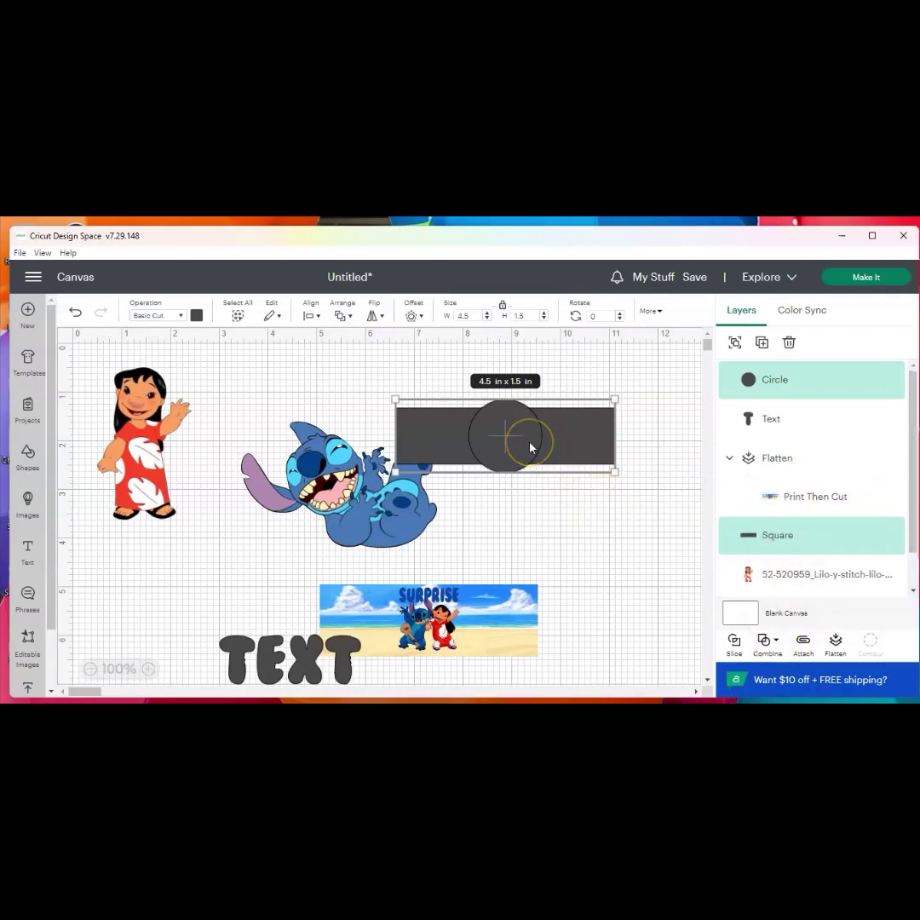
drag(530, 447, 585, 444)
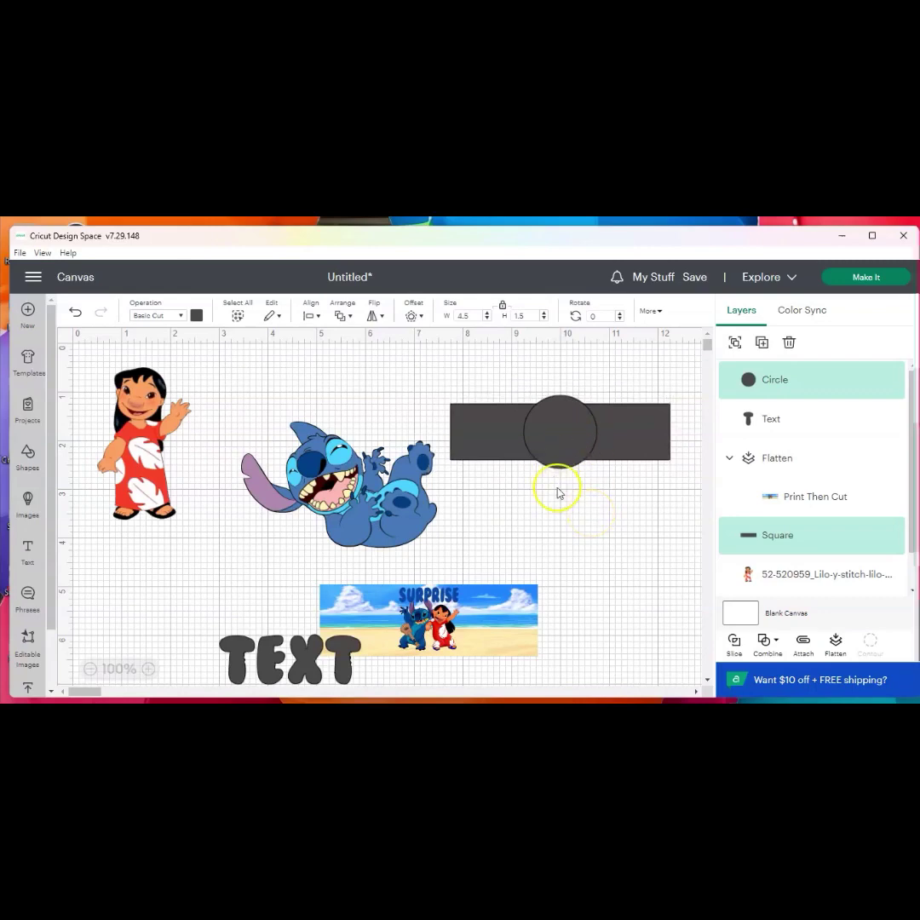
key(ctrl+z)
key(ctrl+z)
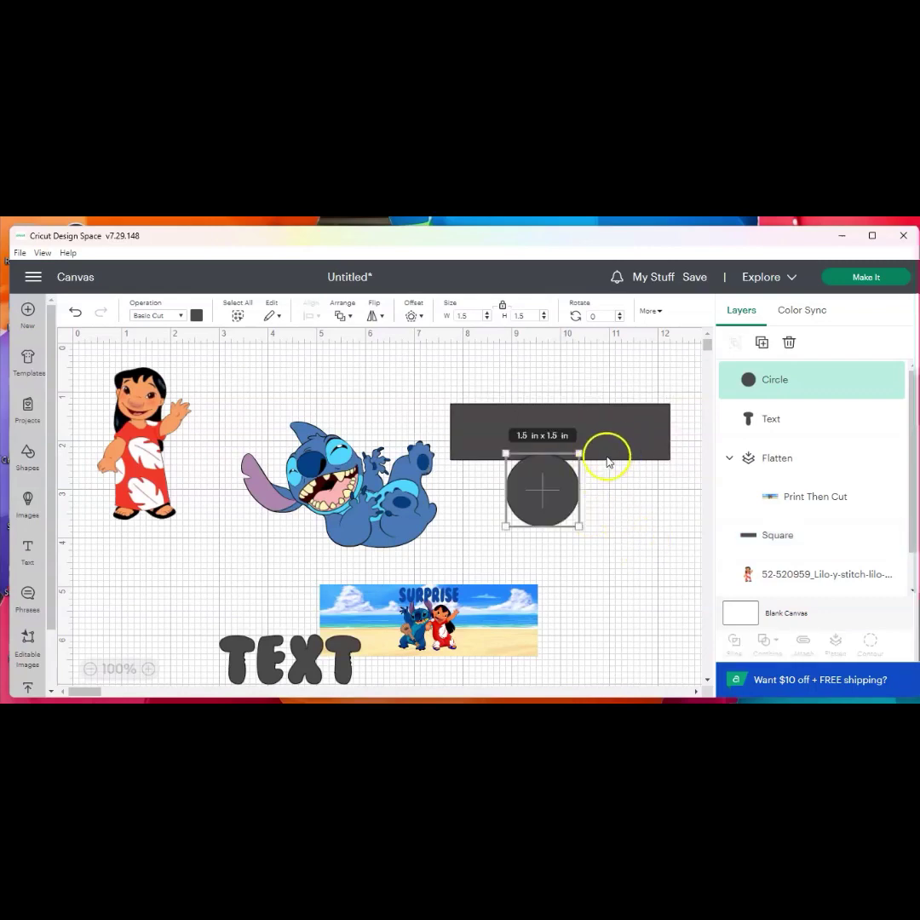
click(74, 313)
click(74, 314)
click(74, 314)
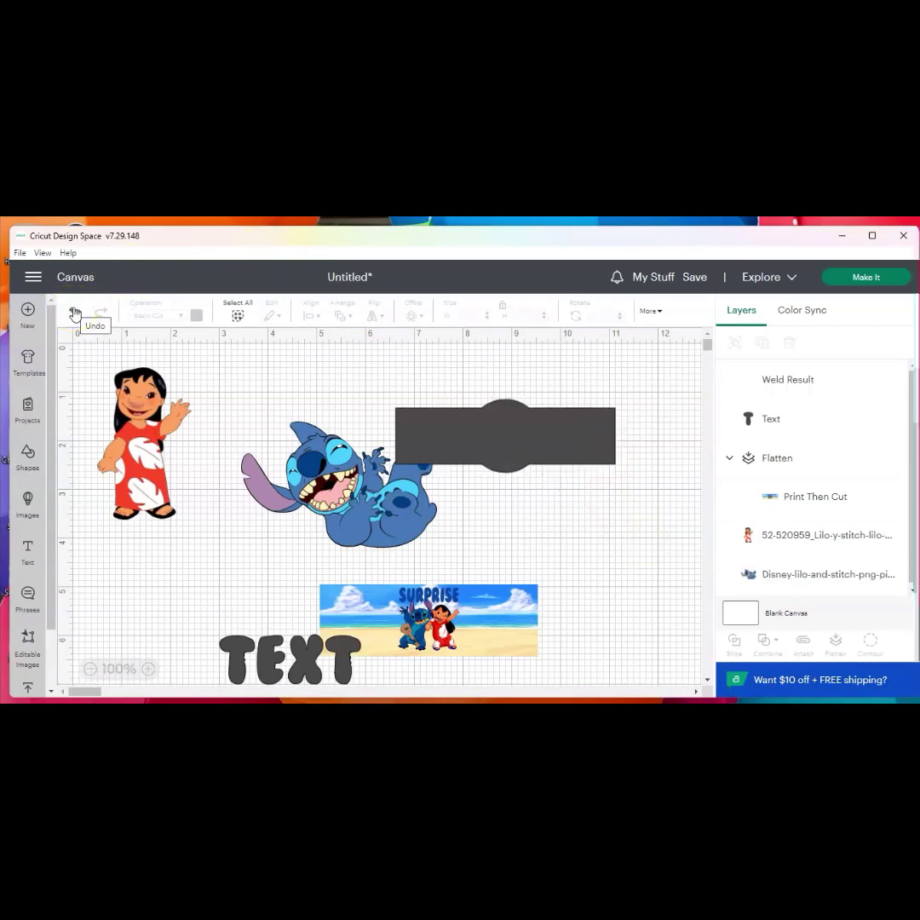
Duplicate the welded shape, offset the copy from the original, and set the copy's operation to Print Then Cut.
drag(594, 445, 572, 426)
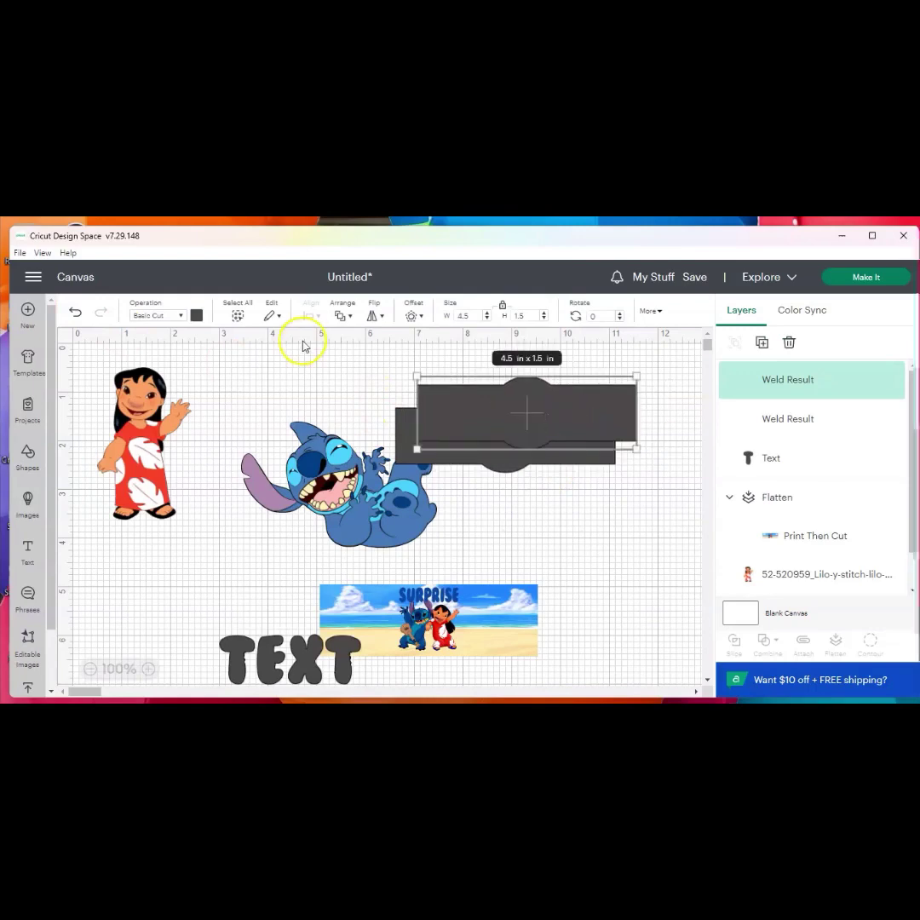
click(196, 317)
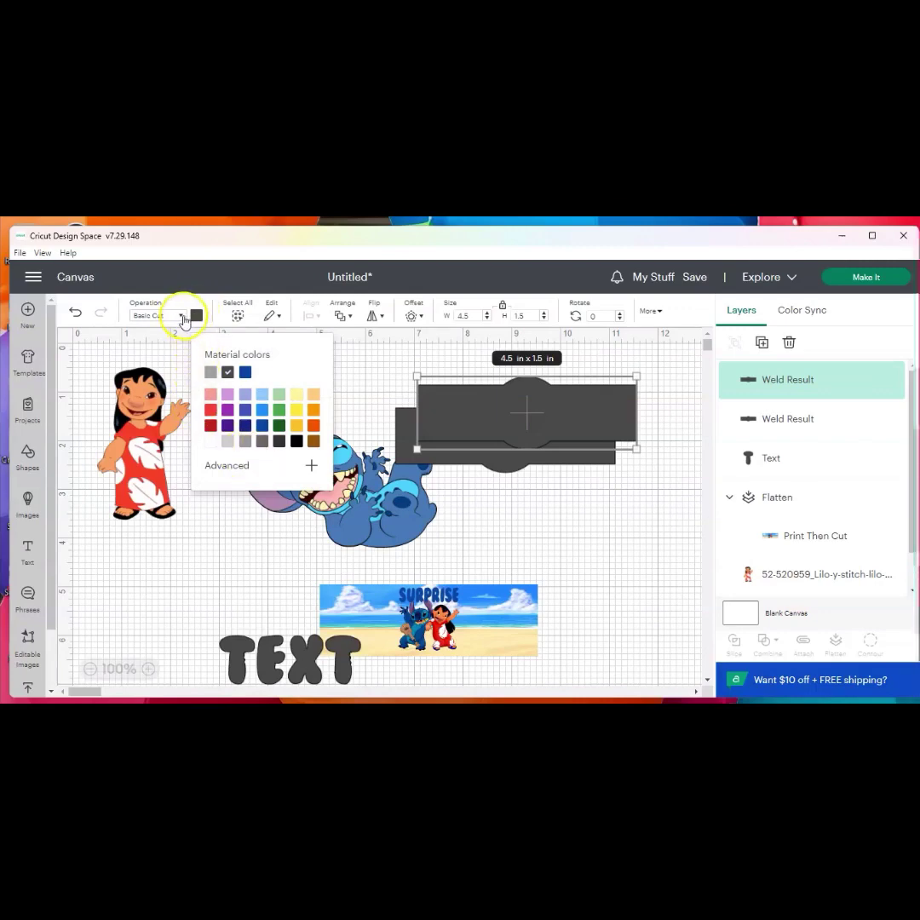
click(181, 316)
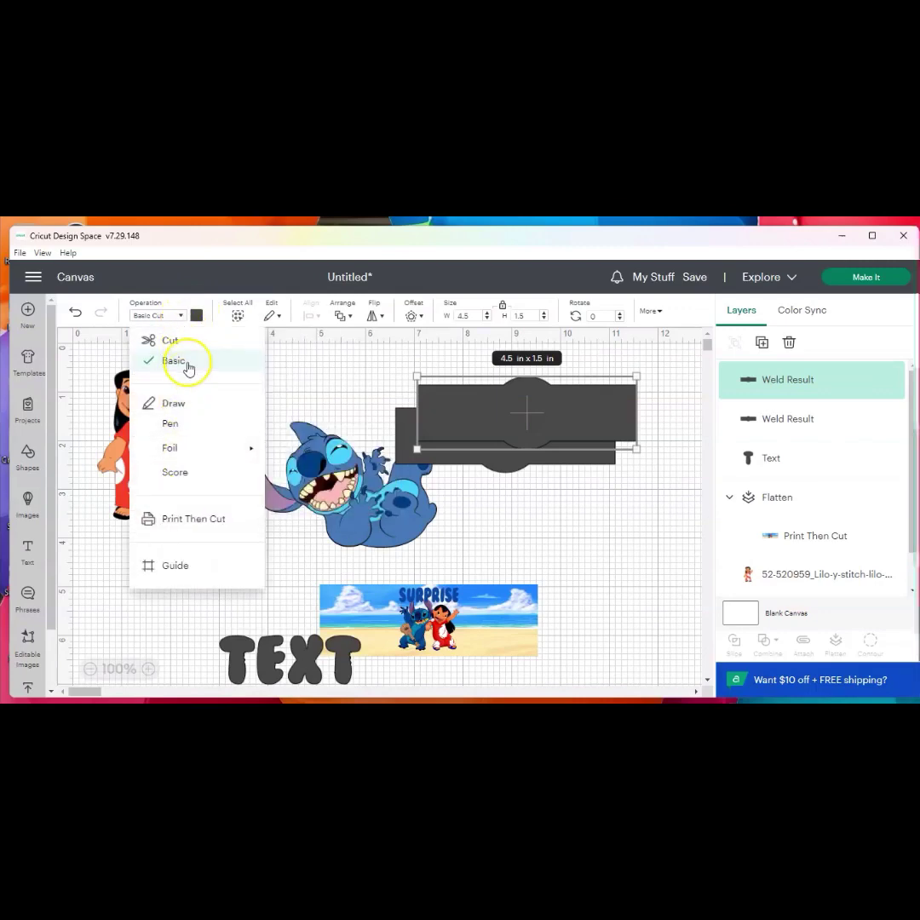
click(192, 519)
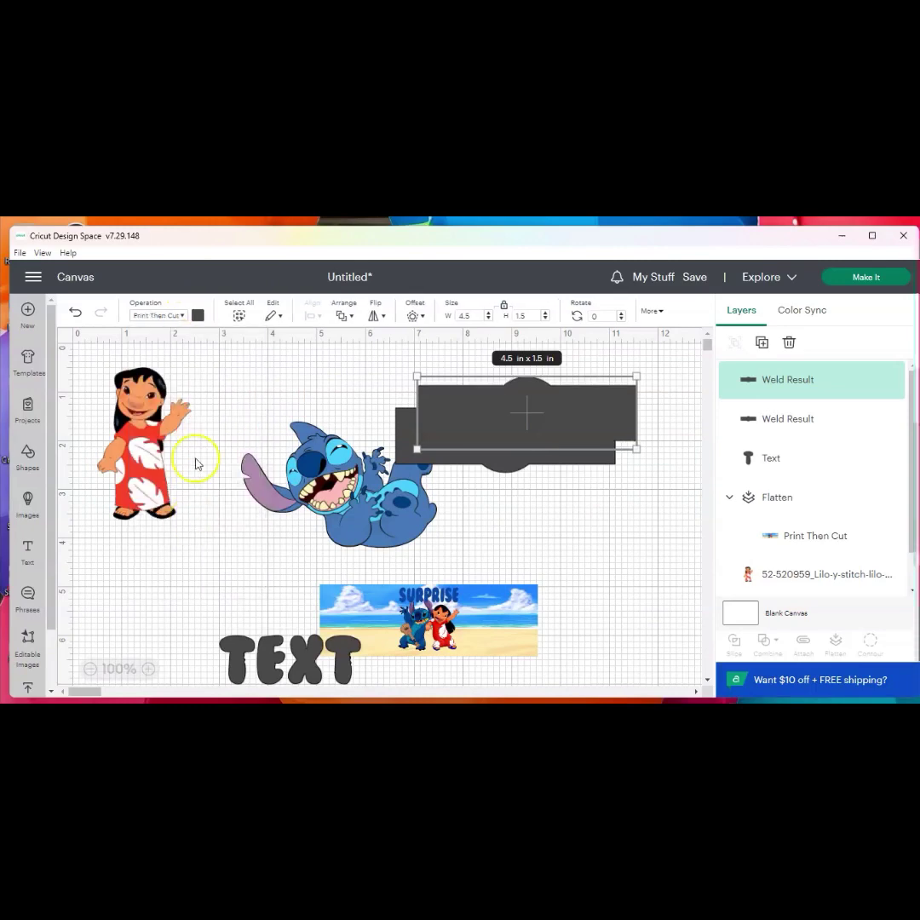
Switch the welded copy's print type to Pattern and browse the available pattern fills.
click(198, 316)
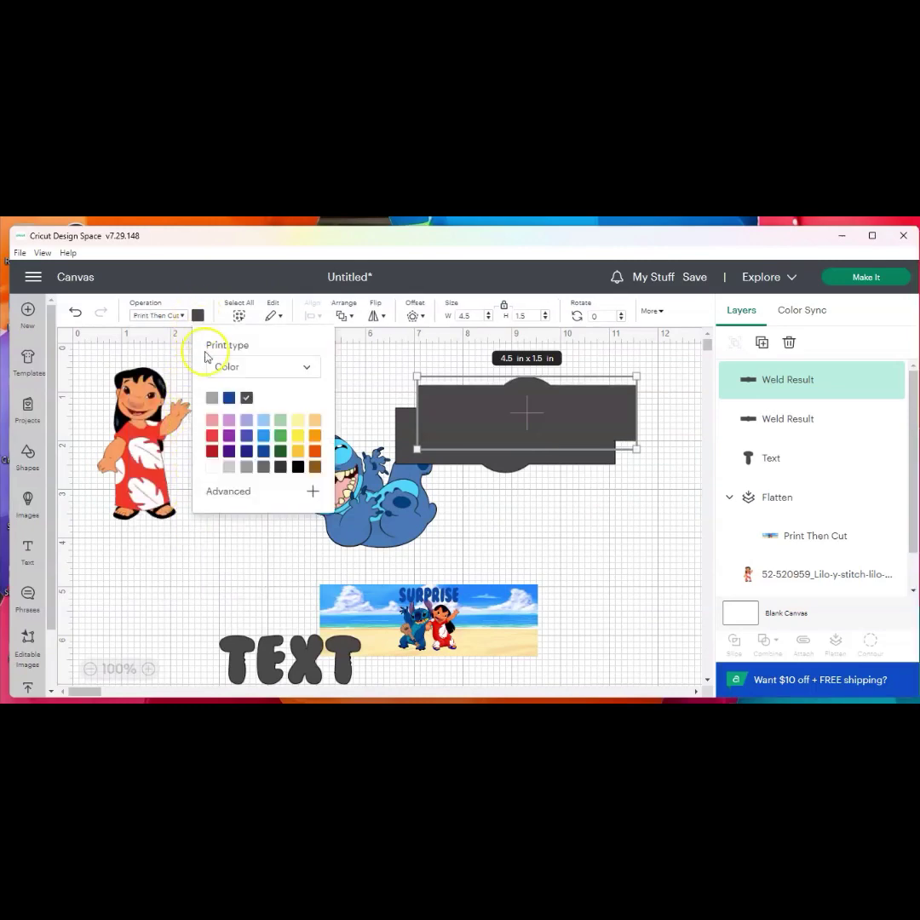
click(289, 368)
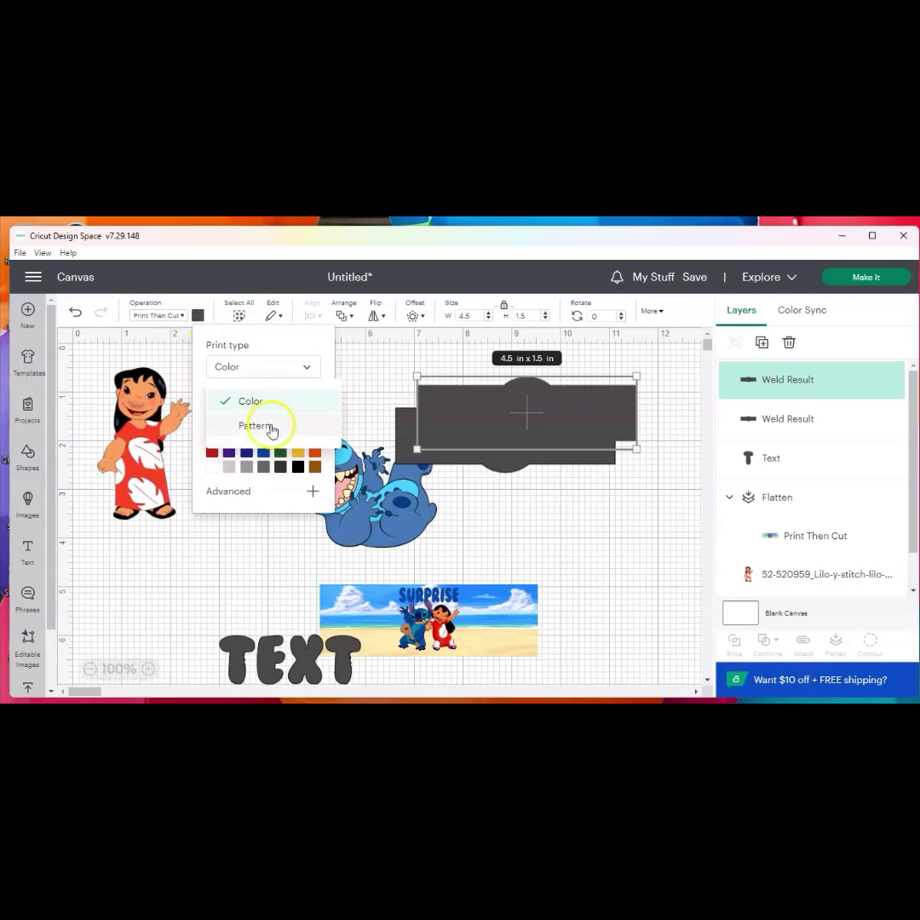
click(271, 430)
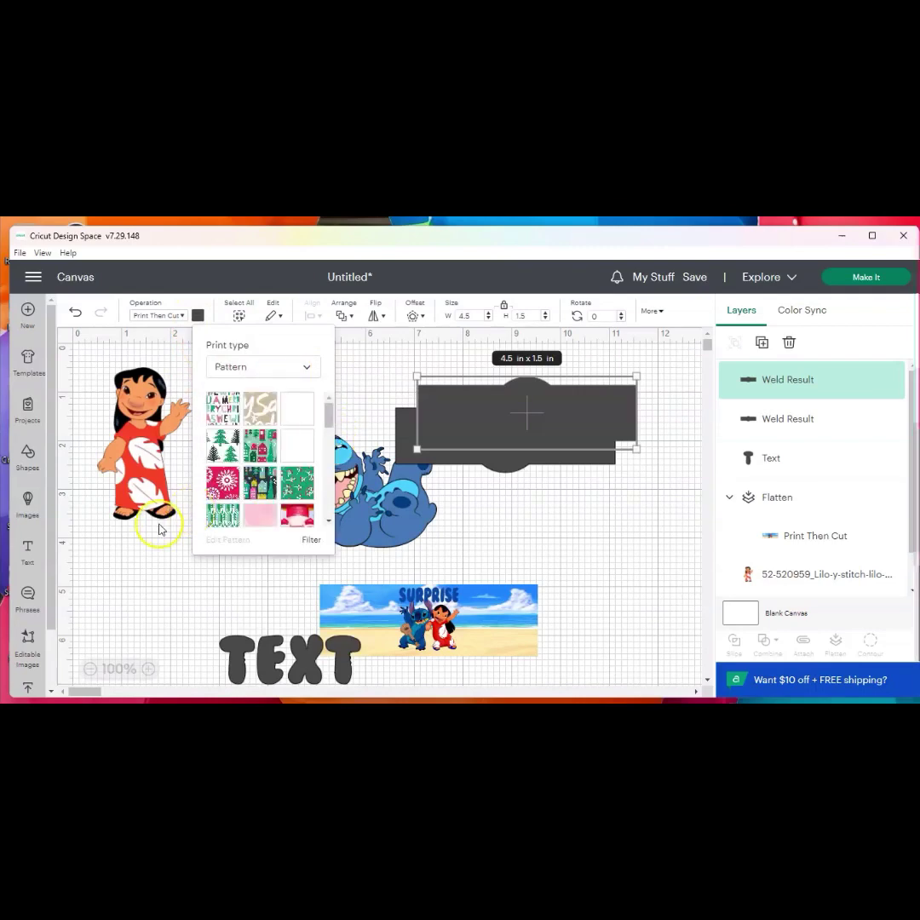
scroll(287, 490, down, 3)
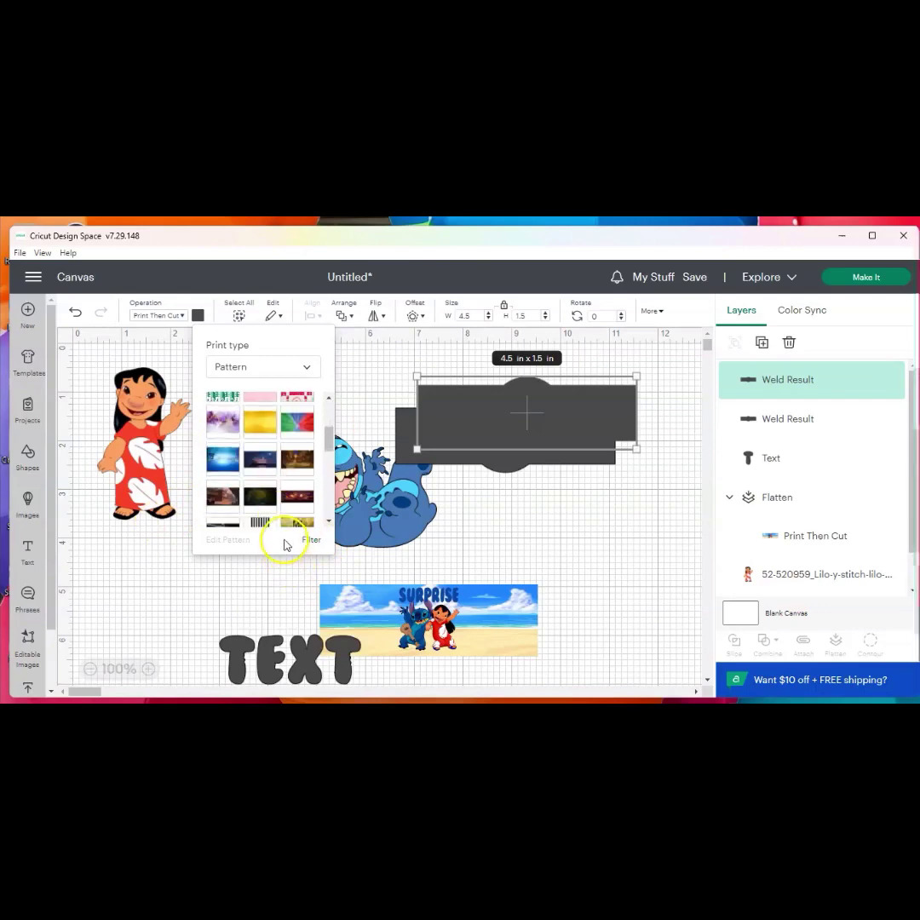
scroll(294, 429, down, 10)
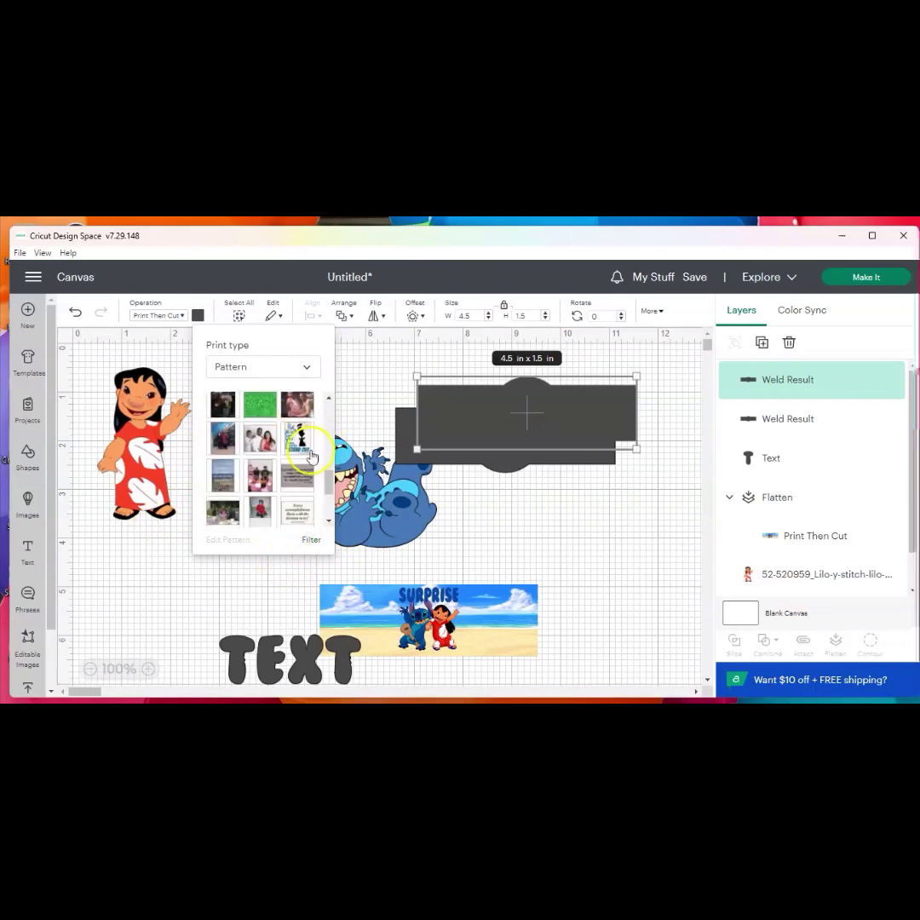
scroll(311, 460, down, 5)
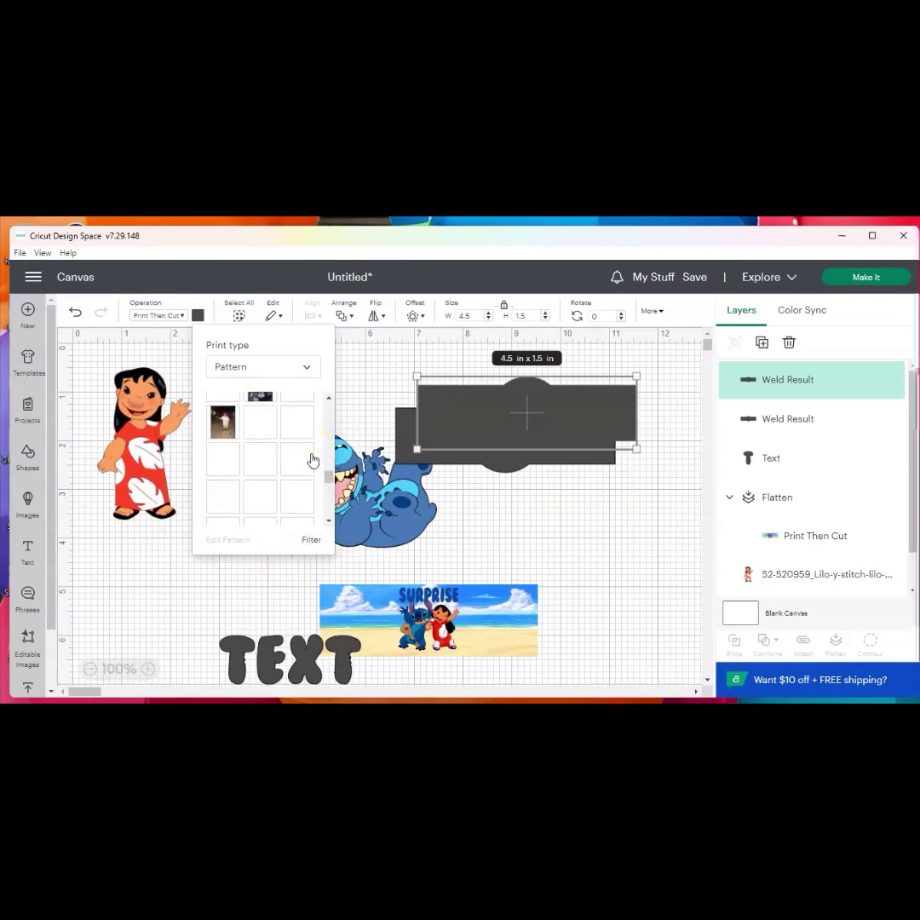
scroll(312, 460, up, 5)
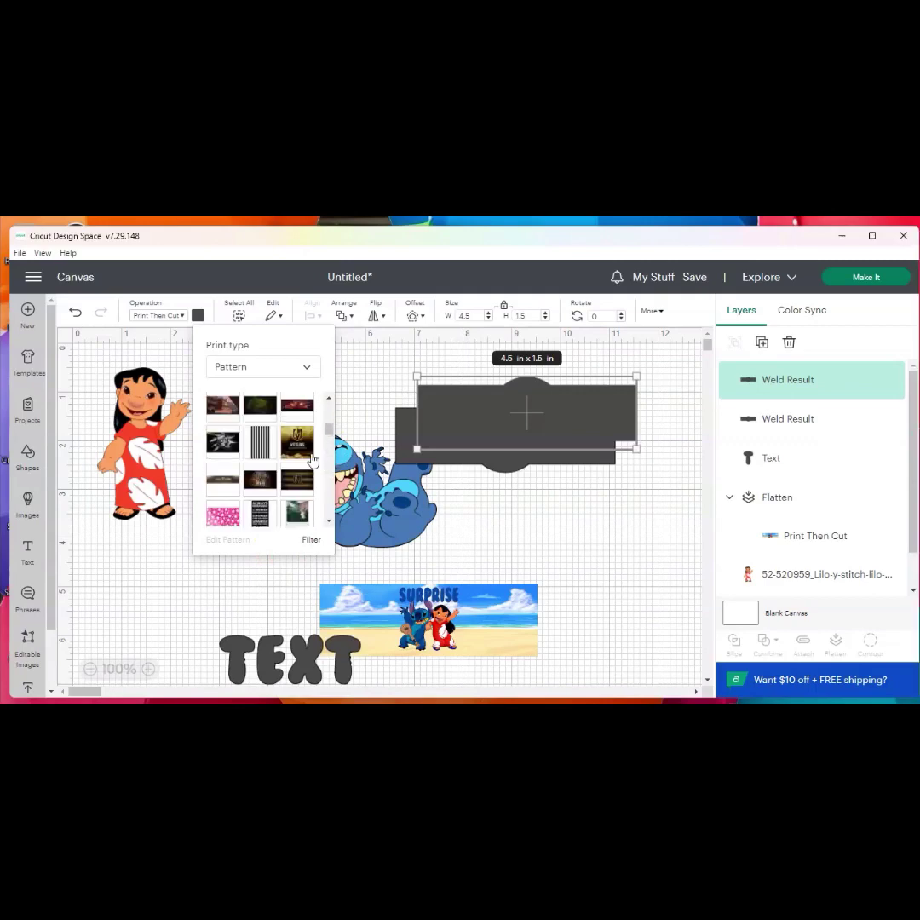
scroll(312, 460, up, 5)
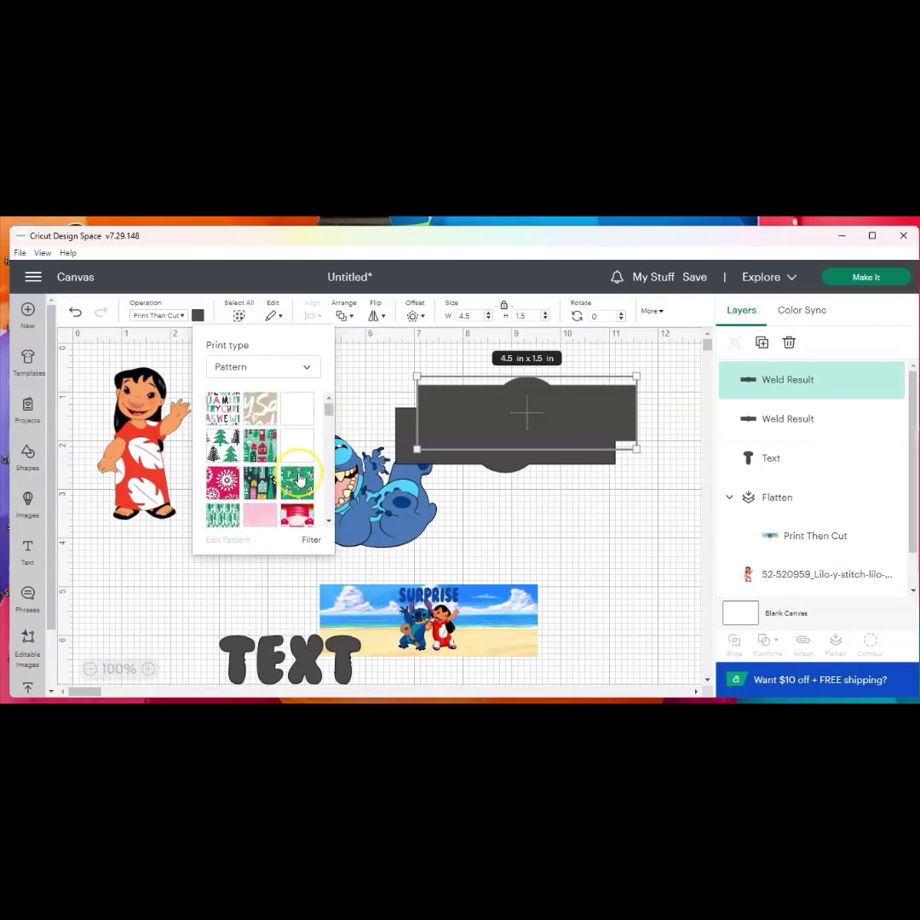
click(198, 316)
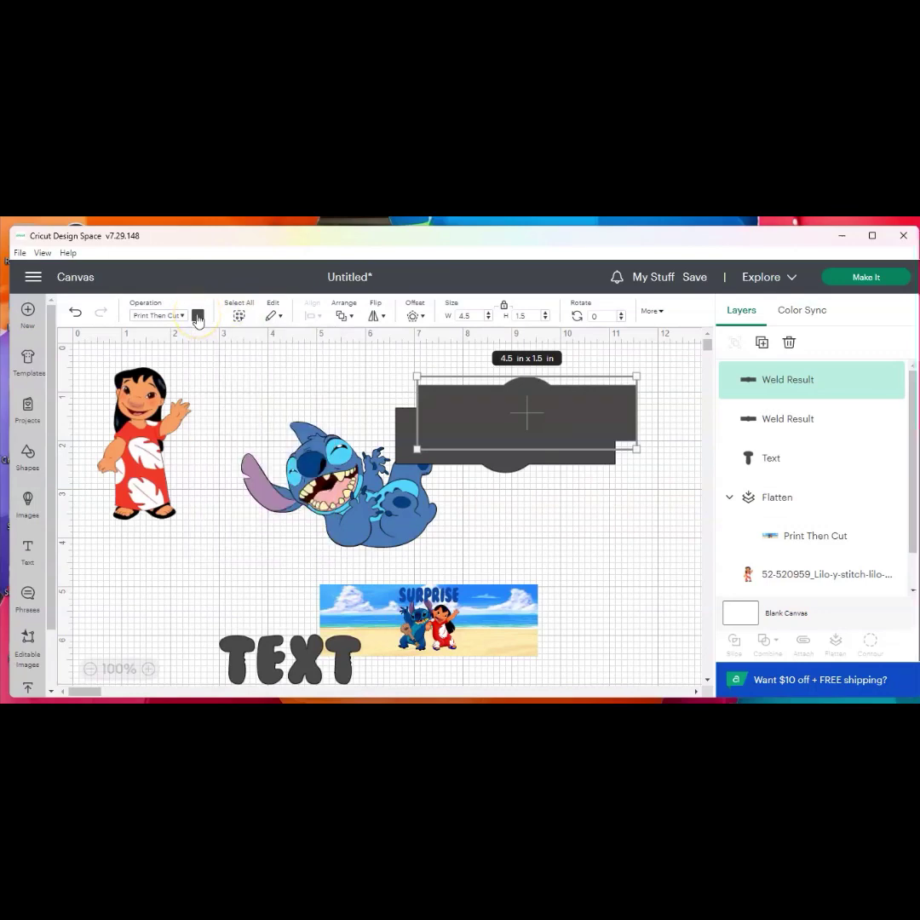
click(197, 317)
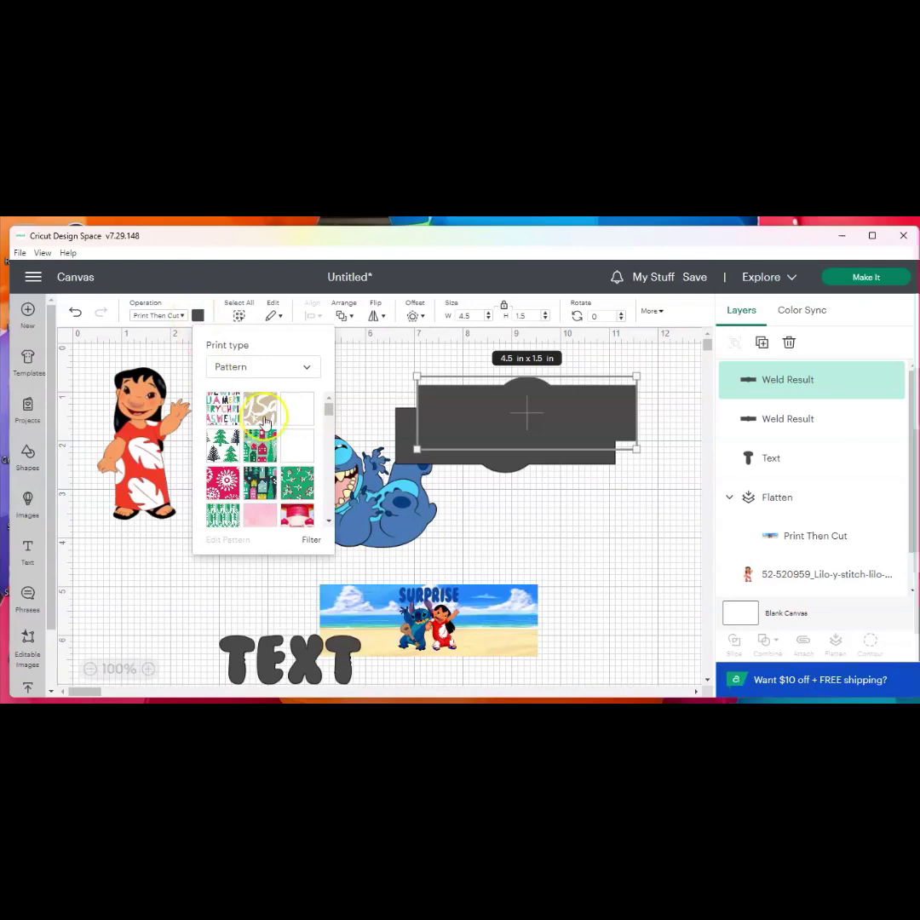
Set the welded copy's print type back to Color and fill it with bright blue.
click(232, 368)
click(255, 406)
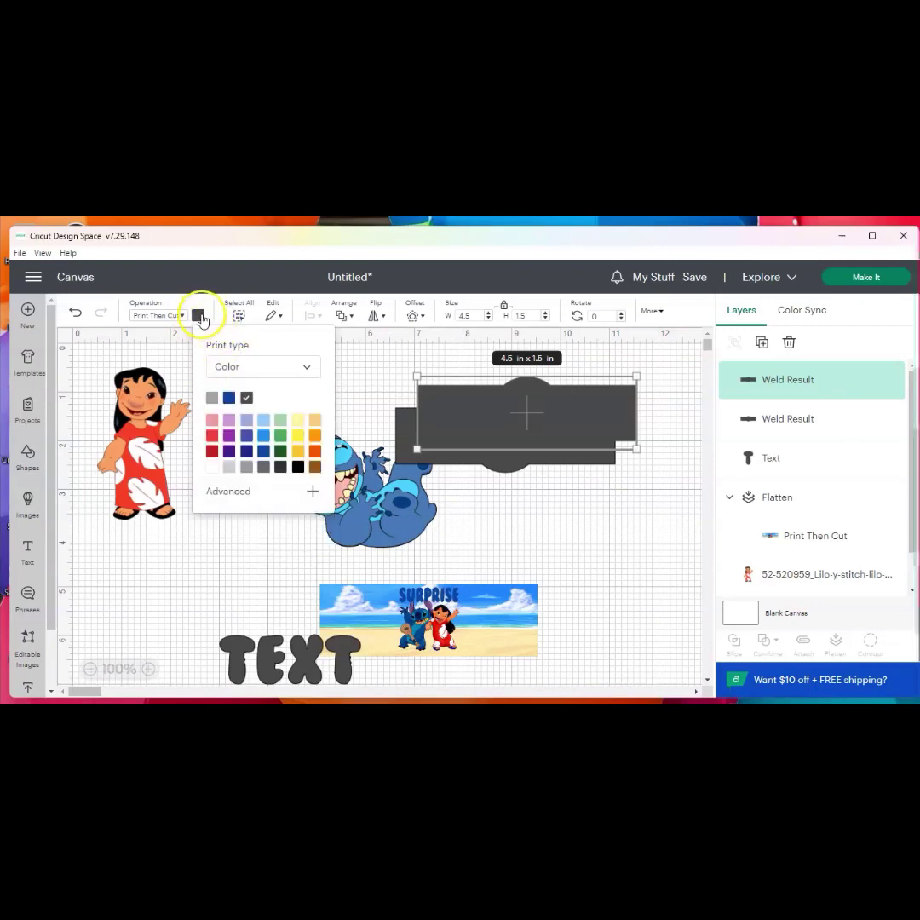
click(261, 440)
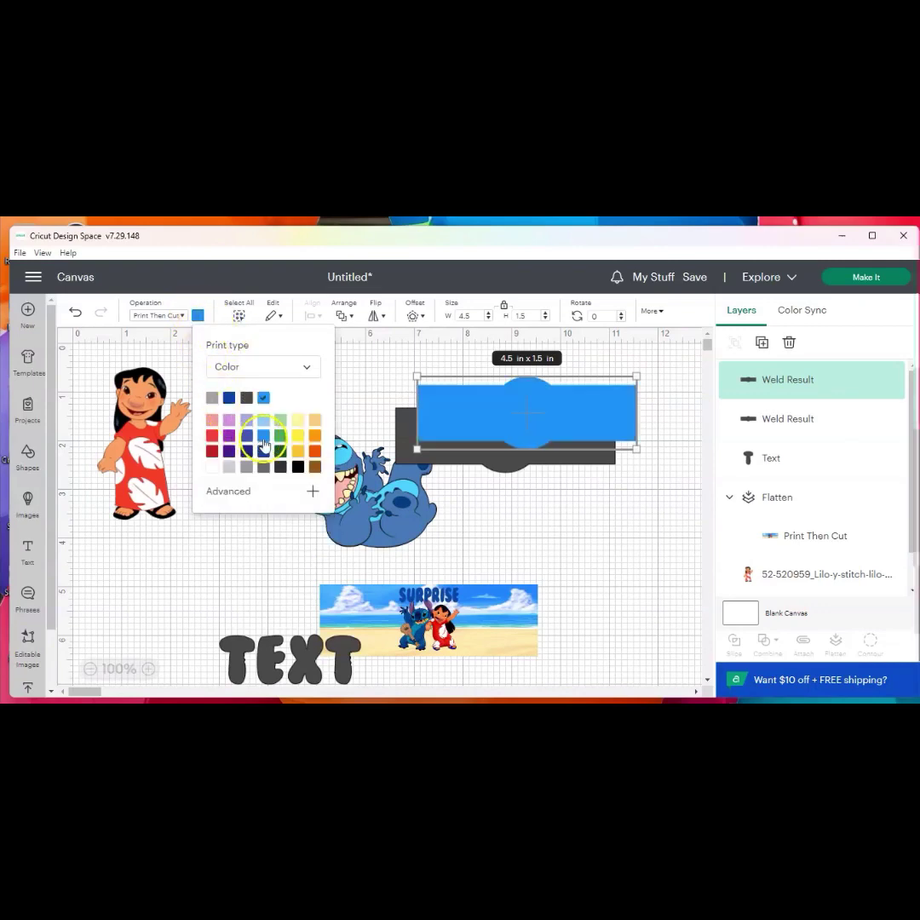
Shrink the laughing Stitch image to about 1.375 by 0.89 in and delete the dark welded shape behind the blue one.
click(401, 510)
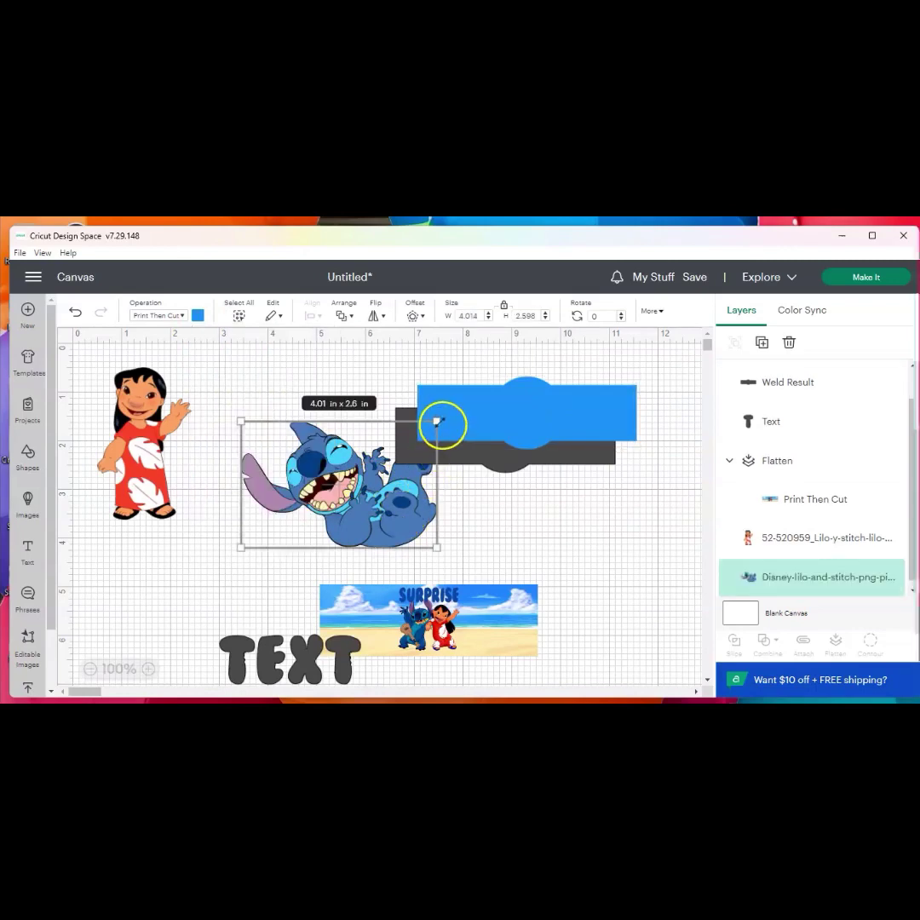
drag(438, 423, 310, 509)
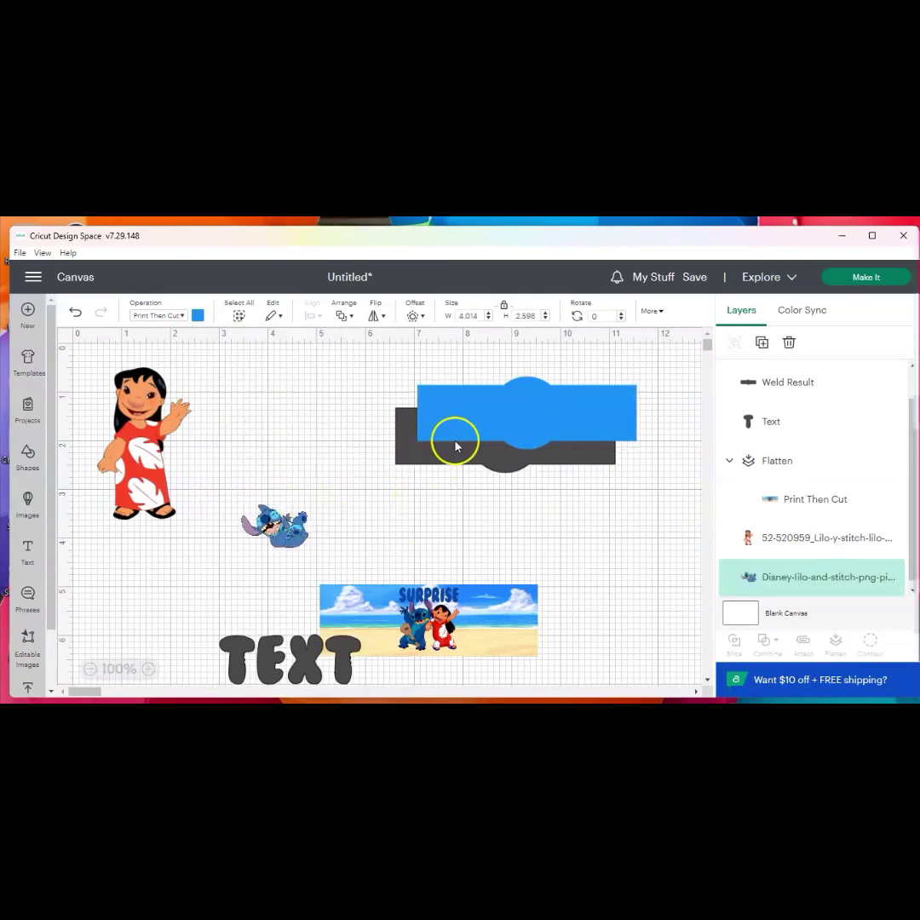
key(ctrl+z)
key(ctrl+z)
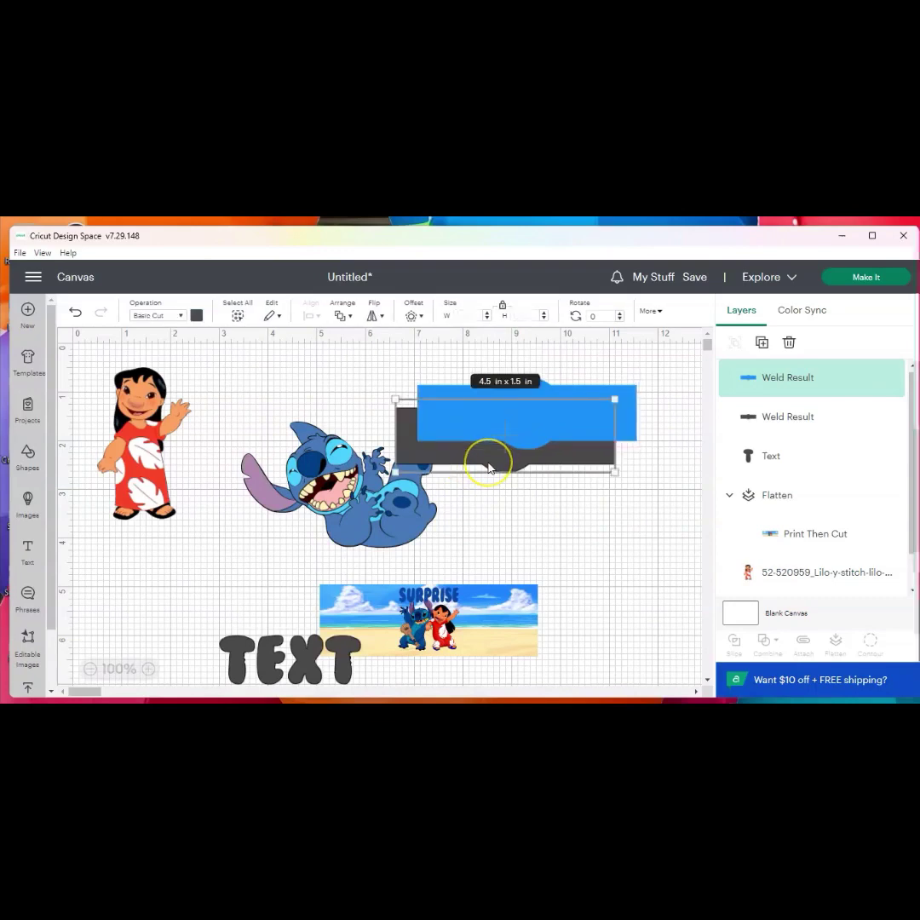
click(492, 461)
key(Delete)
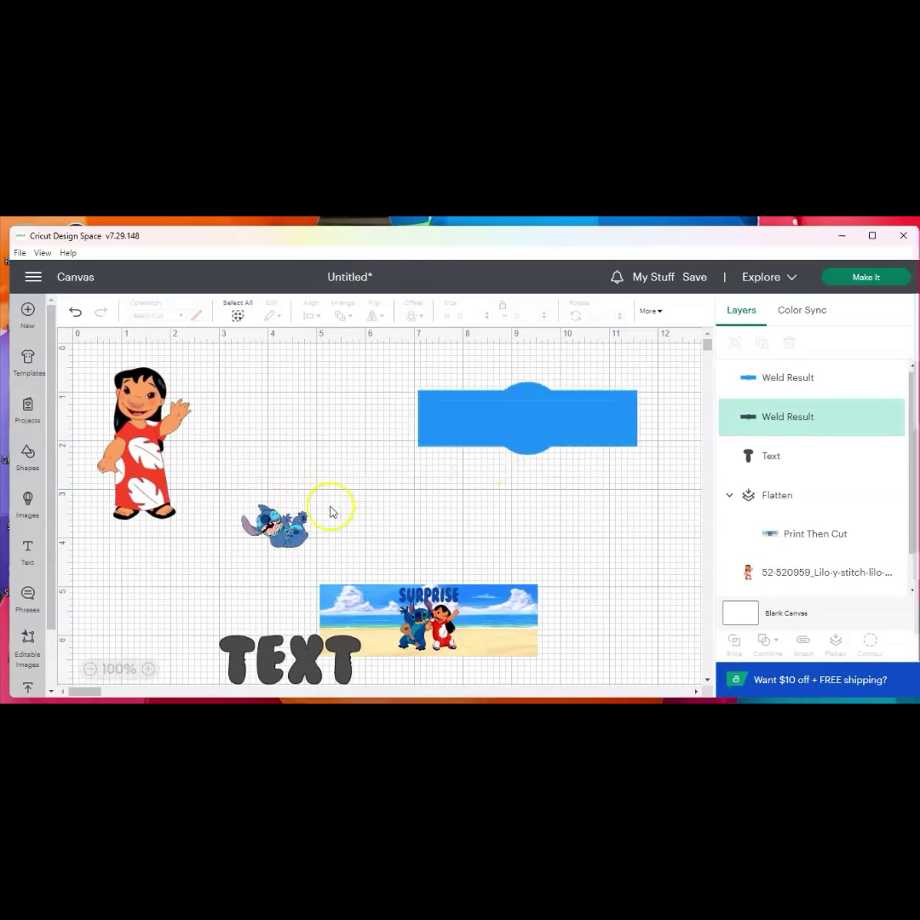
Place the small laughing Stitch over the middle of the blue welded shape and send the blue shape to the back.
drag(274, 526, 516, 424)
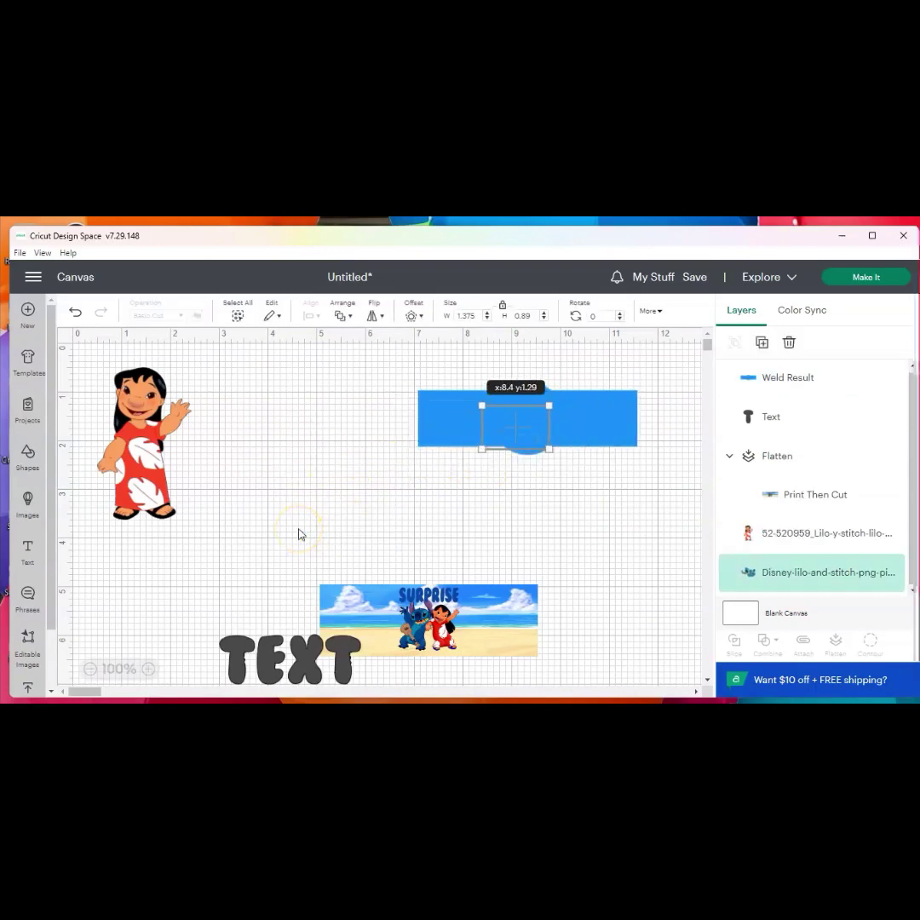
click(352, 317)
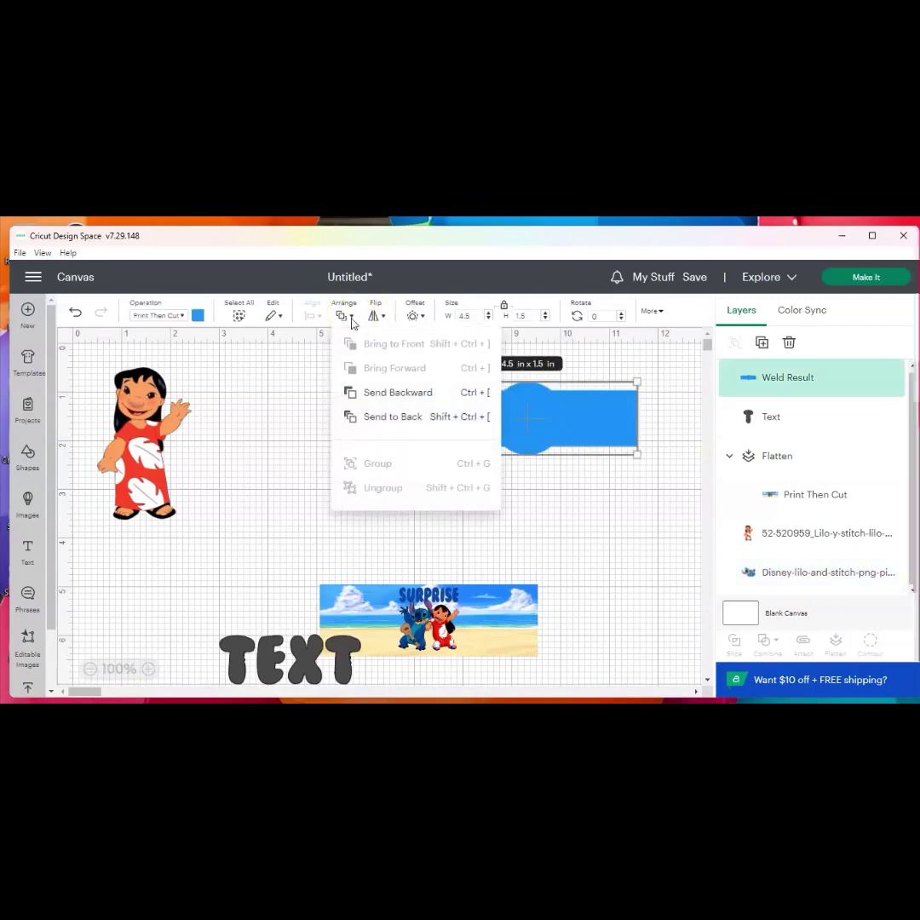
click(434, 421)
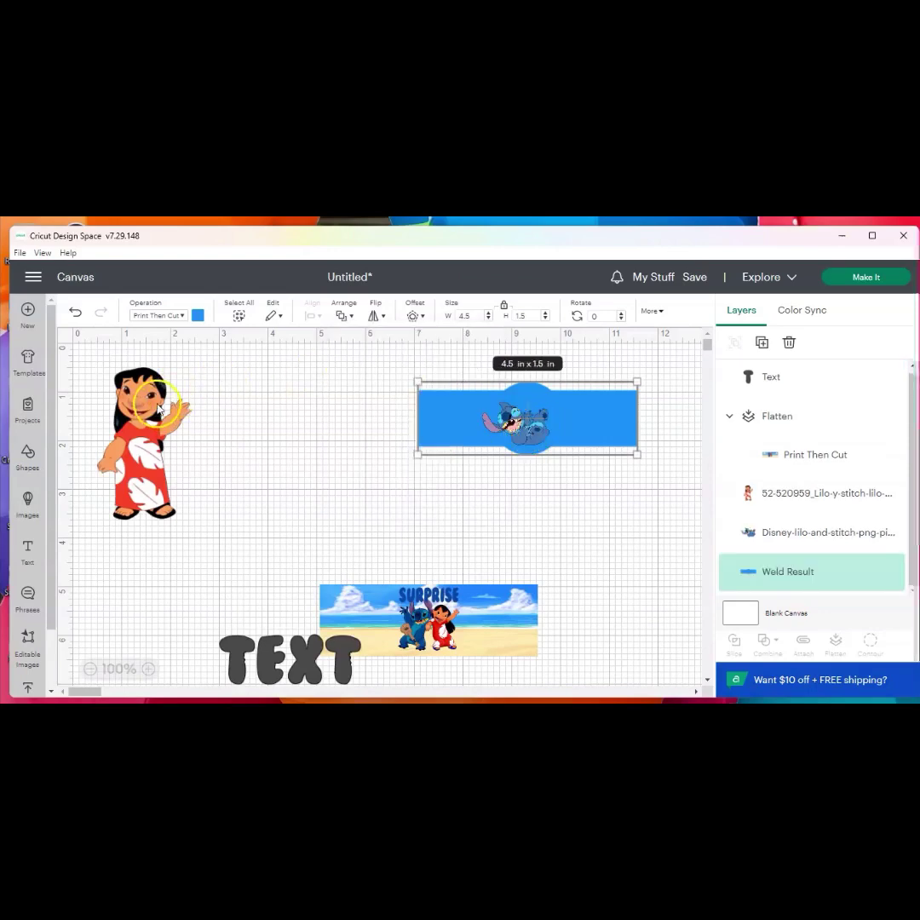
Move the Lilo image over to the blue welded shape and shrink it to about 0.41 by 0.66 in.
drag(170, 394, 537, 358)
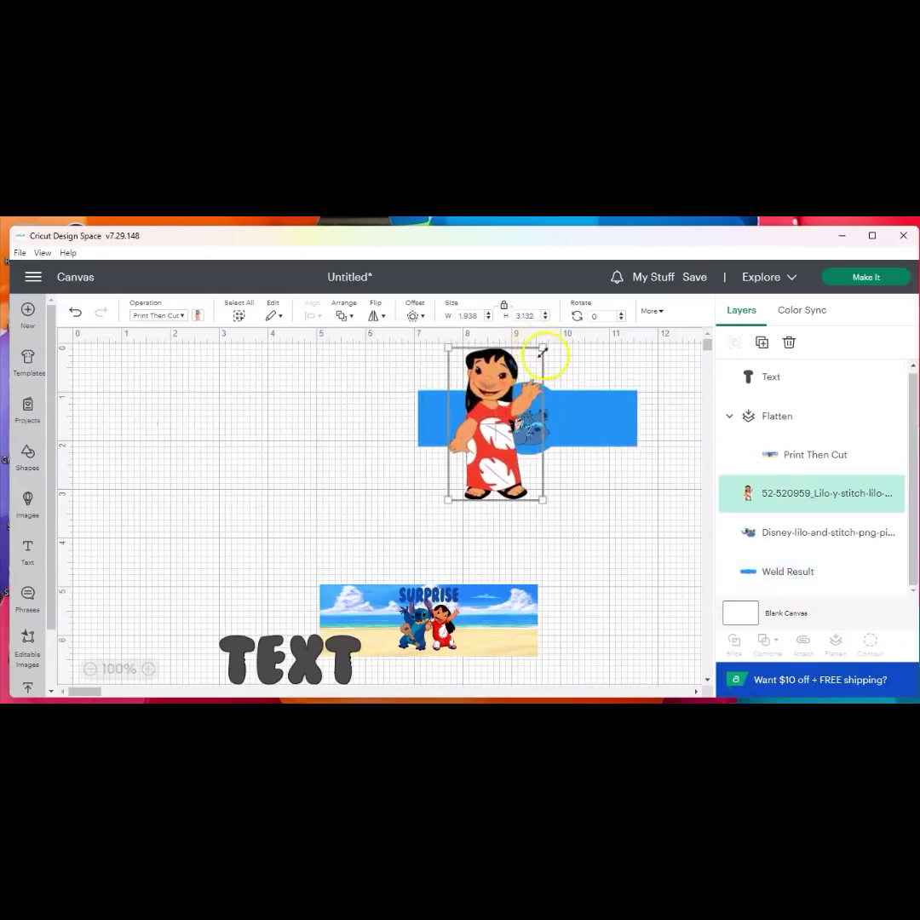
drag(537, 356, 468, 468)
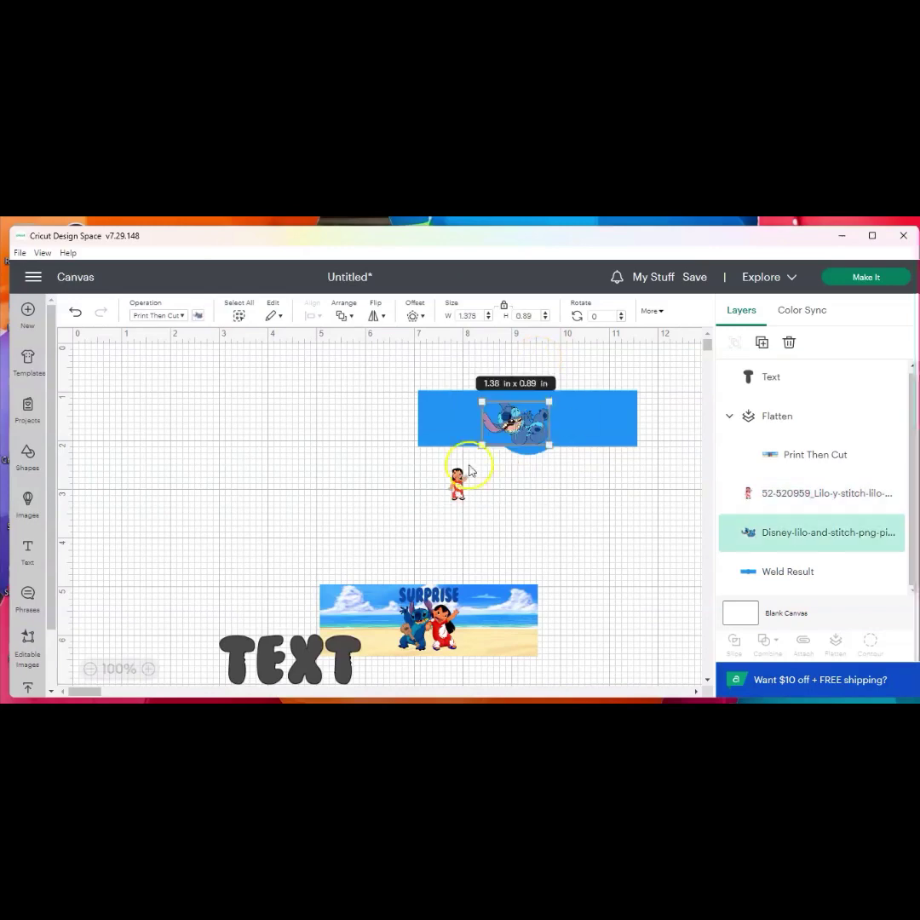
Fill the blue welded shape with white.
click(435, 426)
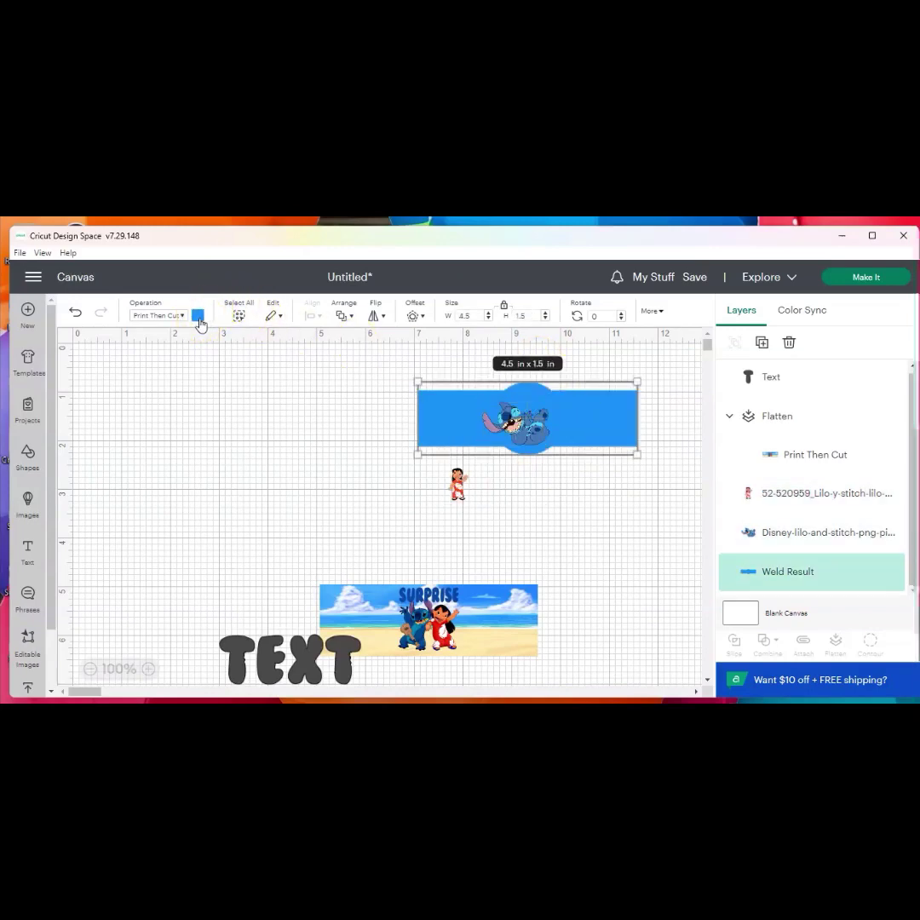
click(200, 322)
click(211, 467)
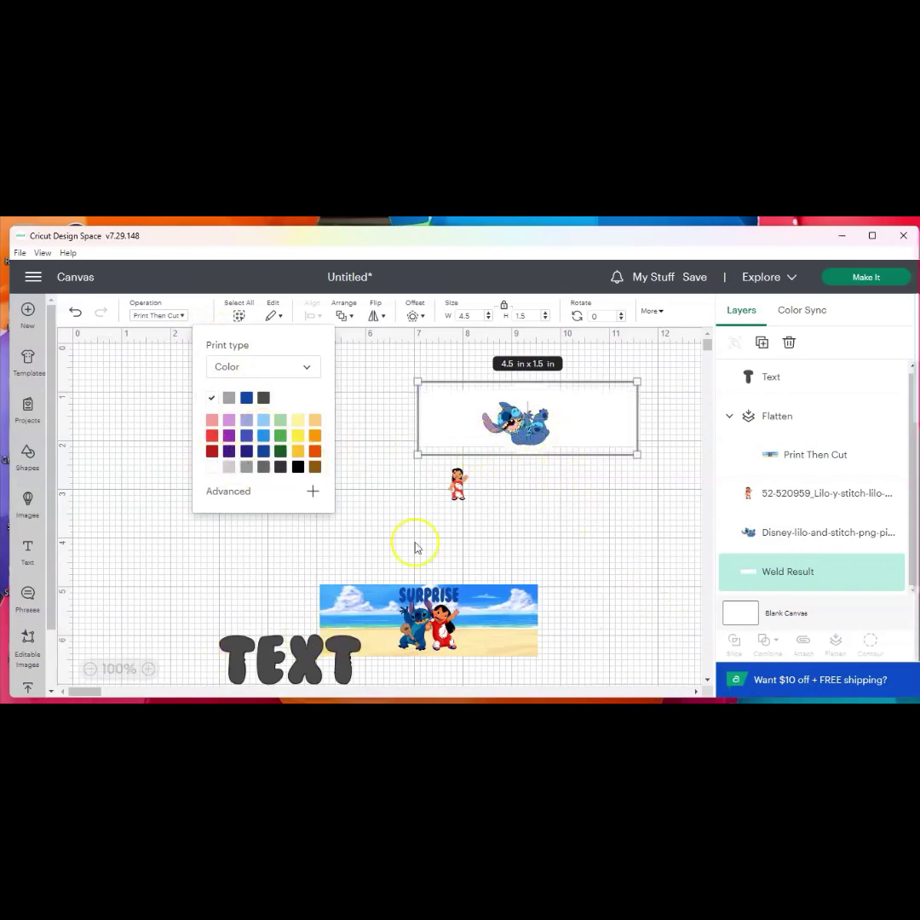
Place the small Lilo beside the laughing Stitch and fill the welded shape behind them with gray.
drag(457, 484, 561, 428)
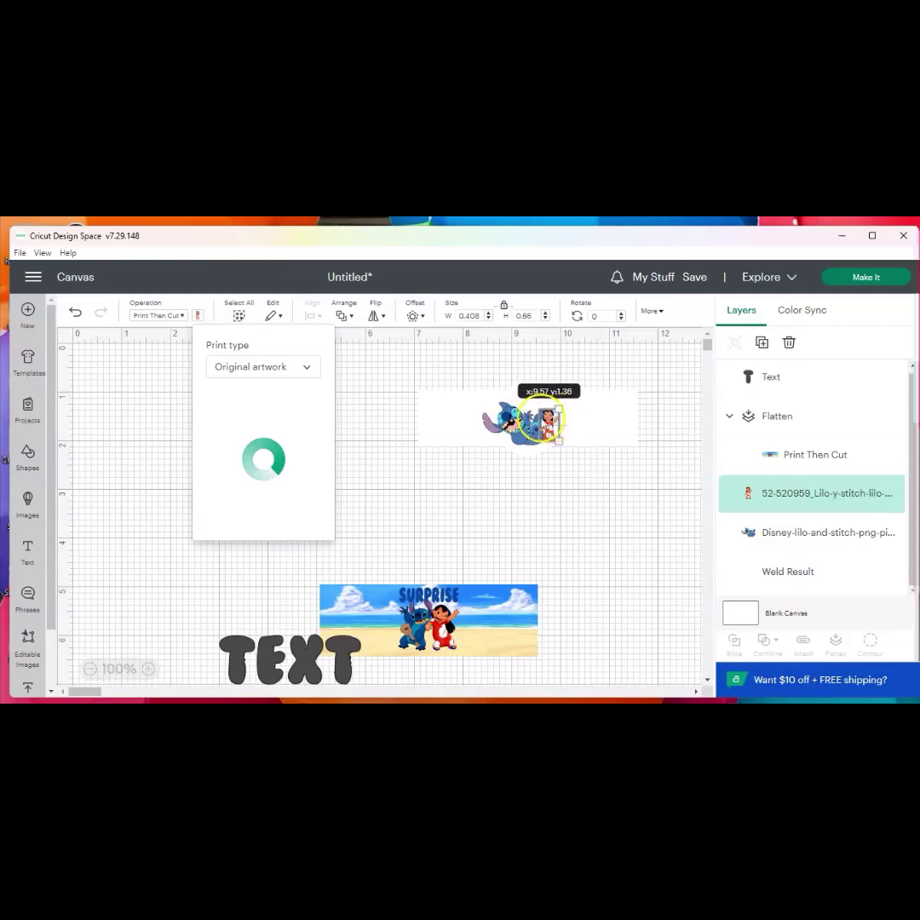
click(430, 432)
click(199, 319)
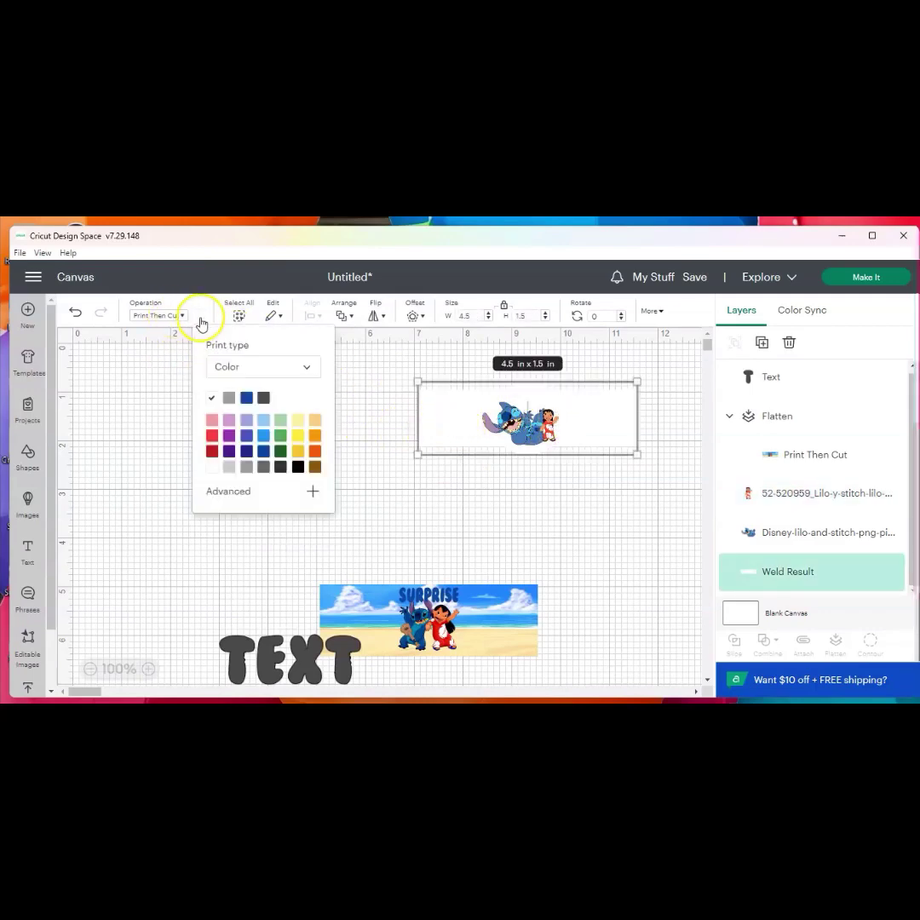
click(228, 398)
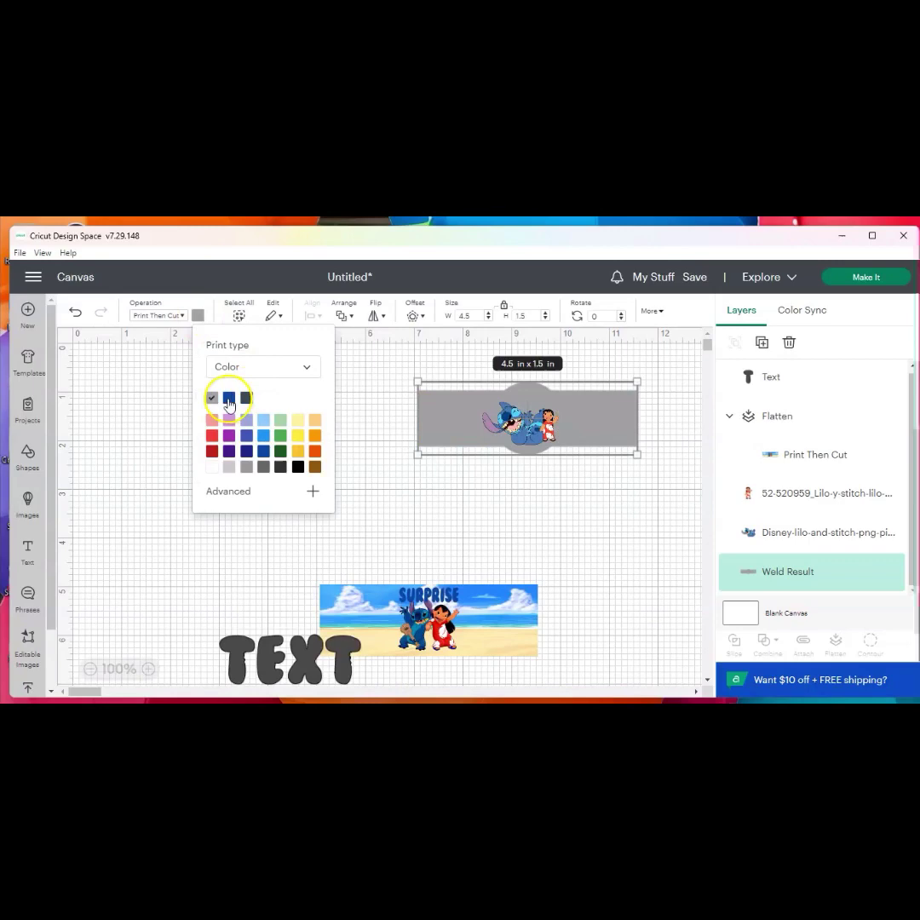
Shrink the laughing Stitch slightly and enlarge the Lilo beside it to about 0.59 by 0.95 in.
click(535, 441)
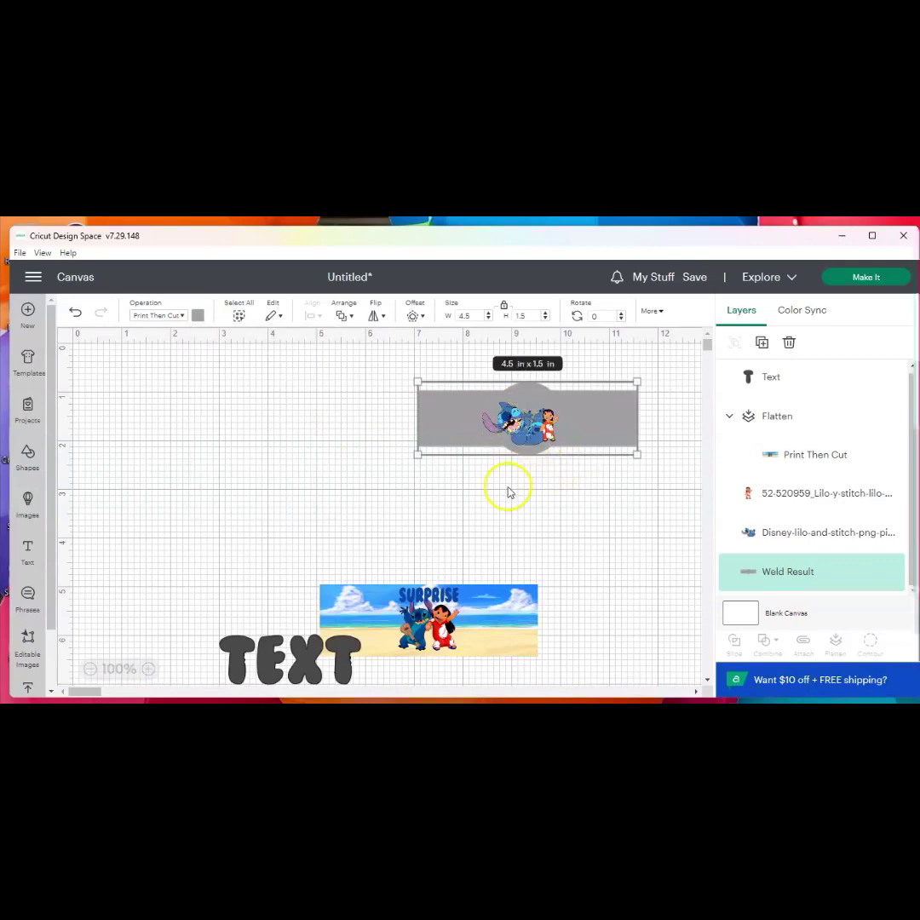
click(527, 418)
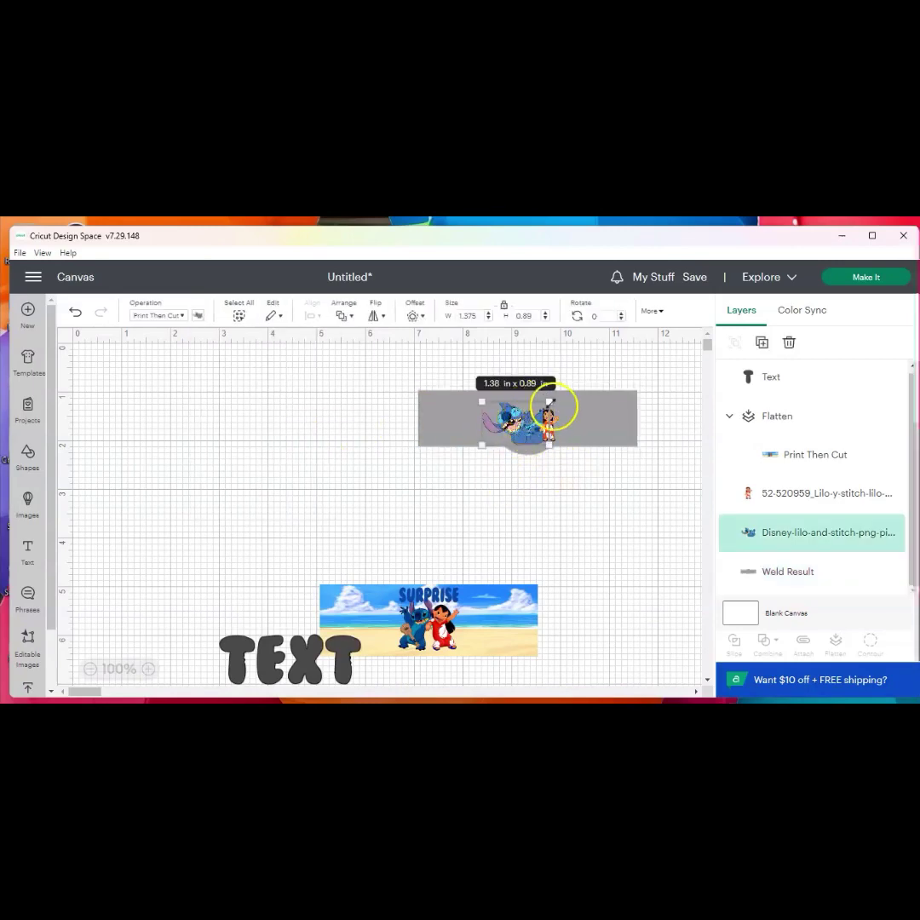
drag(550, 401, 530, 426)
click(549, 424)
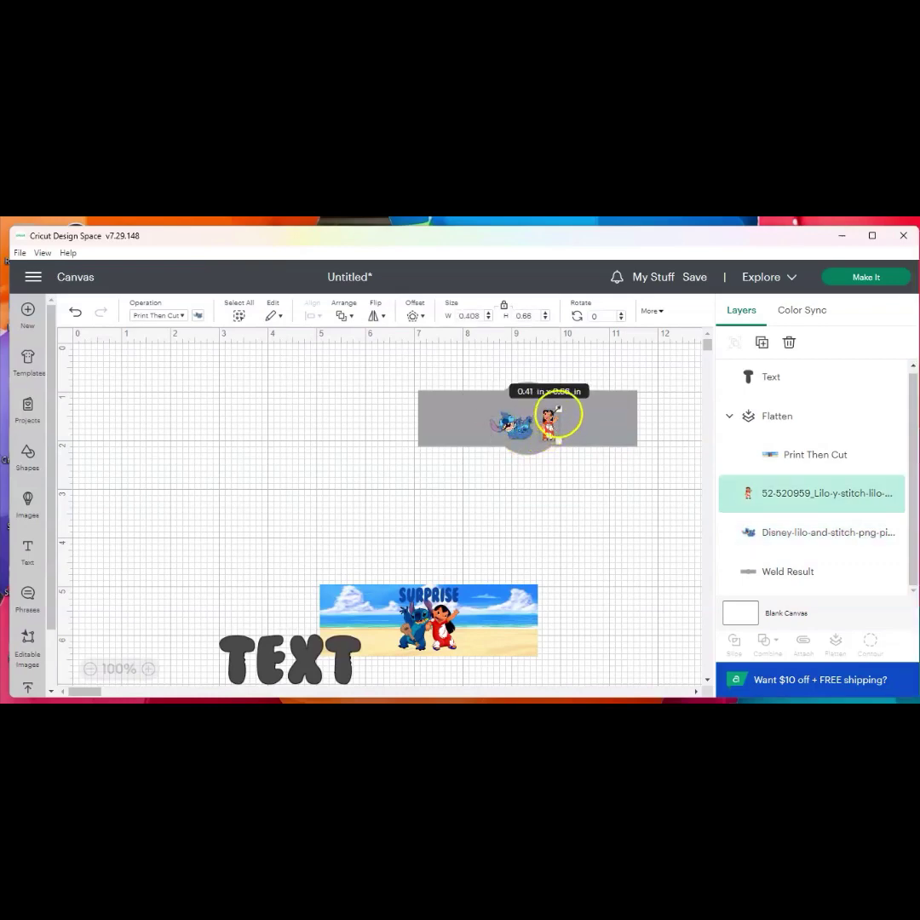
mouse_move(558, 410)
mouse_down()
mouse_move(546, 423)
mouse_move(562, 394)
mouse_up()
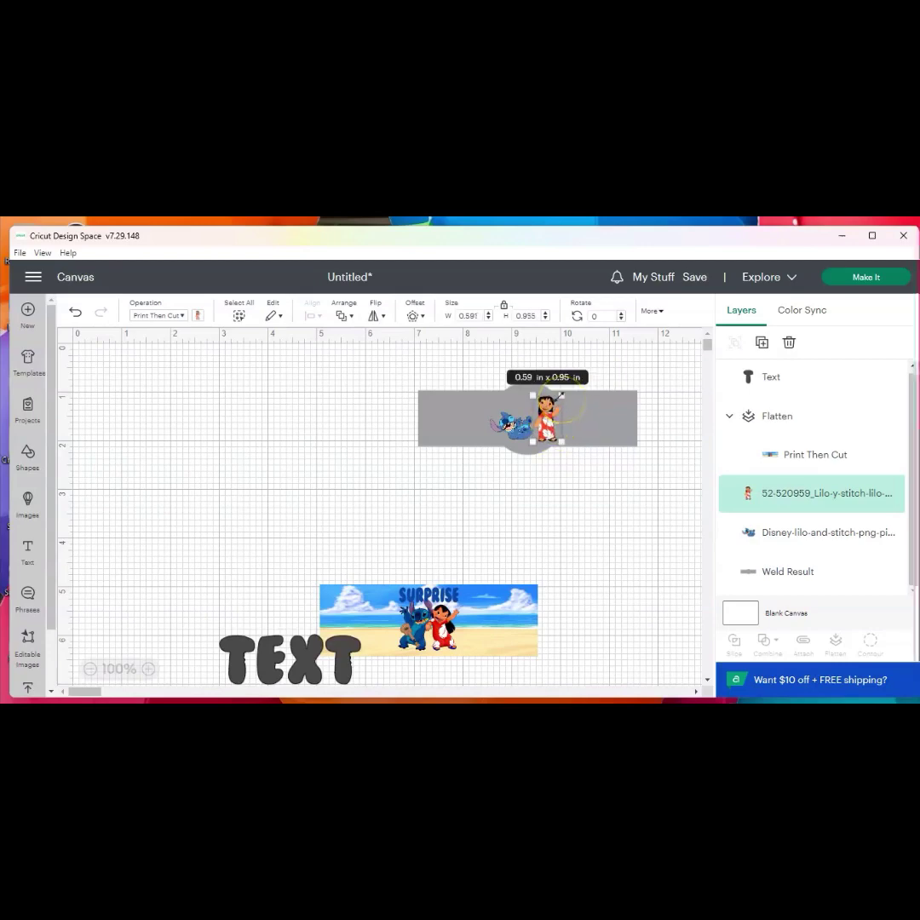
Move the TEXT object up into the empty area above the beach rectangle and change its wording to ALOHA.
click(273, 658)
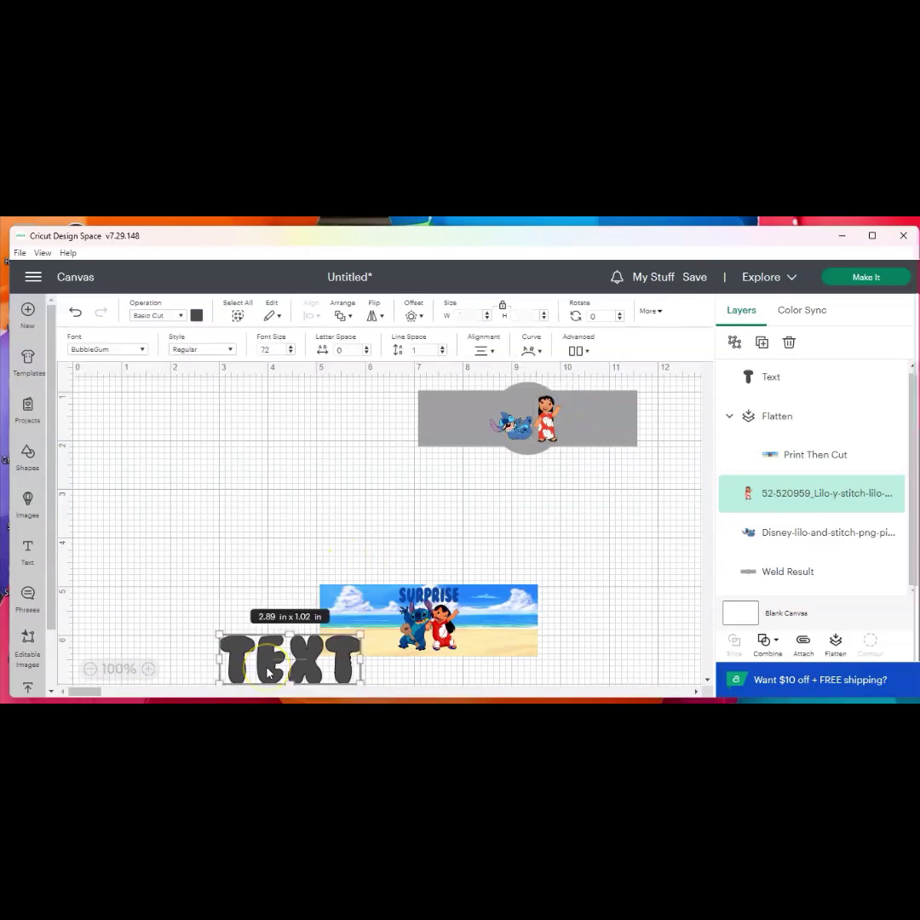
drag(287, 571, 322, 487)
key(ctrl+z)
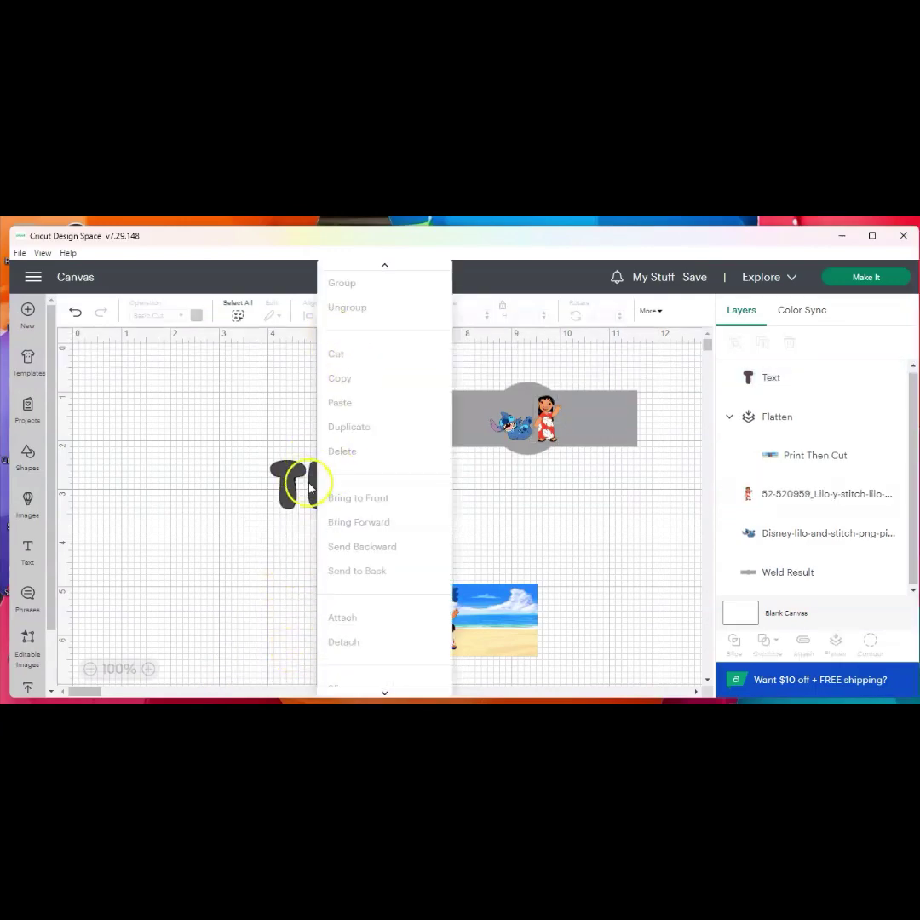
click(311, 488)
click(314, 489)
double_click(314, 487)
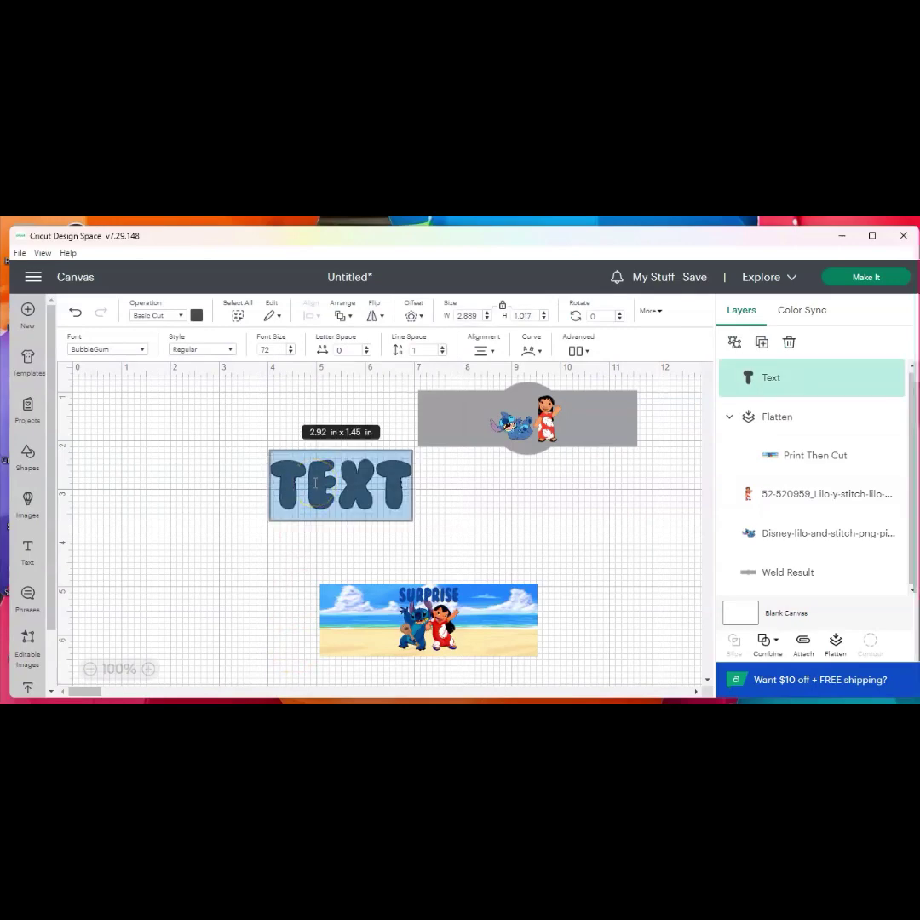
key(BackSpace)
text(ALOHA)
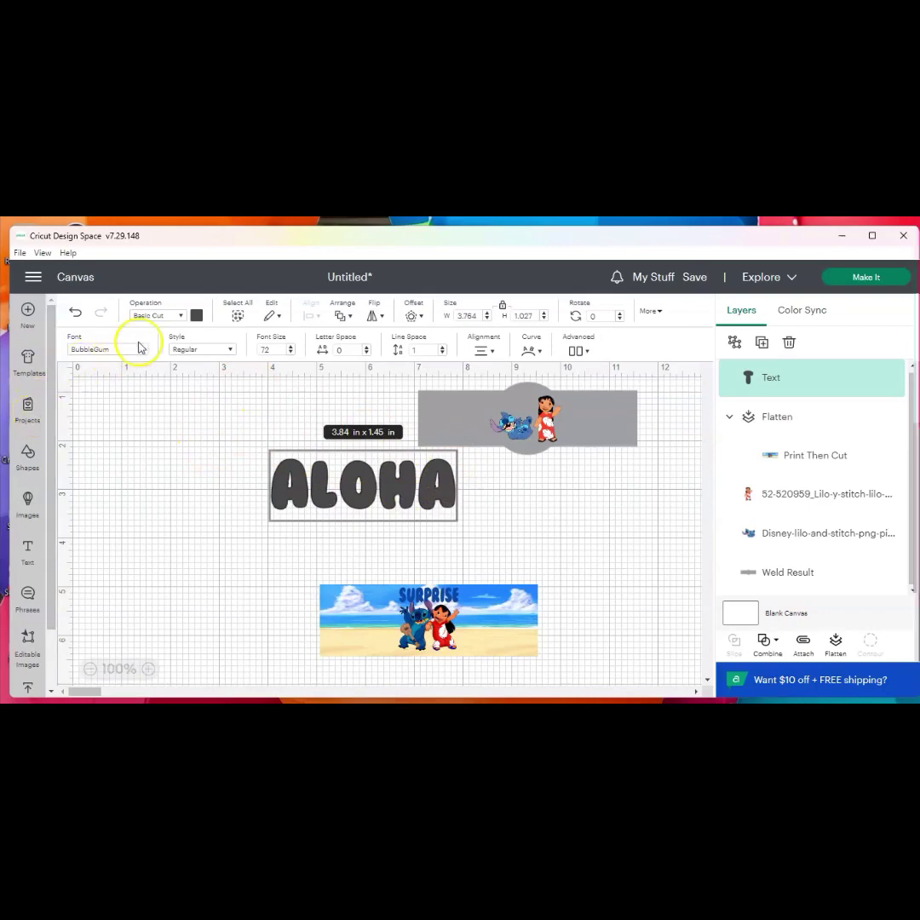
Color the ALOHA text dark blue and shrink it to about 1.73 by 0.47 in.
click(196, 315)
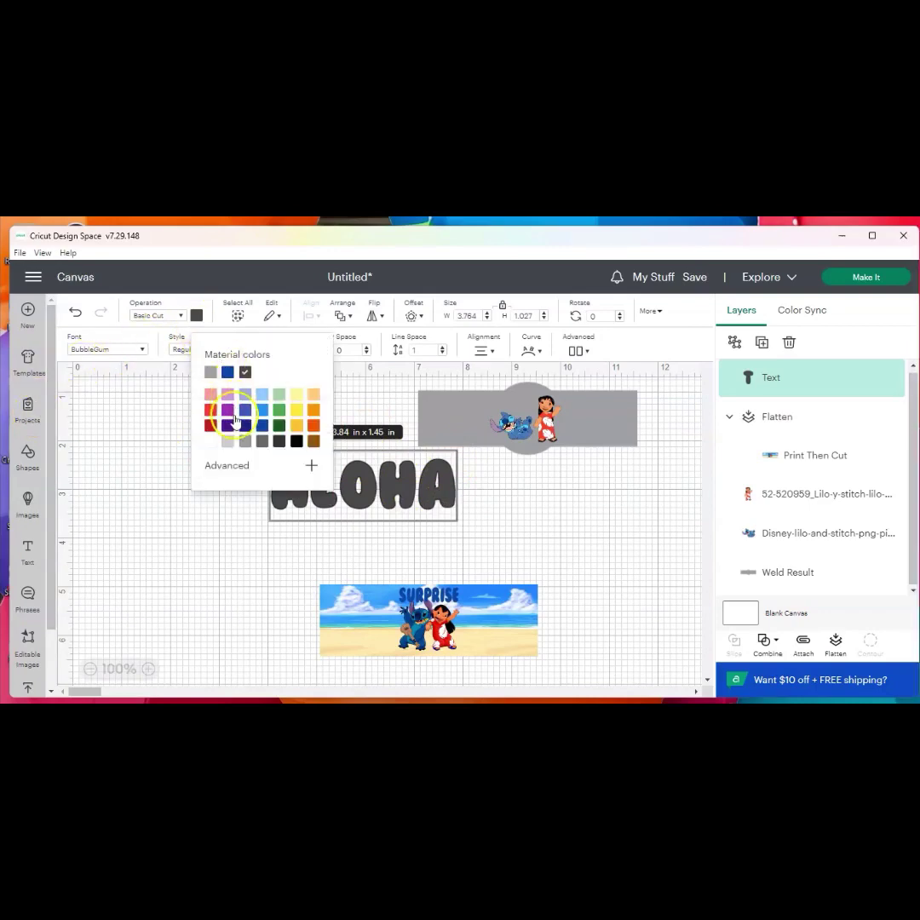
click(261, 429)
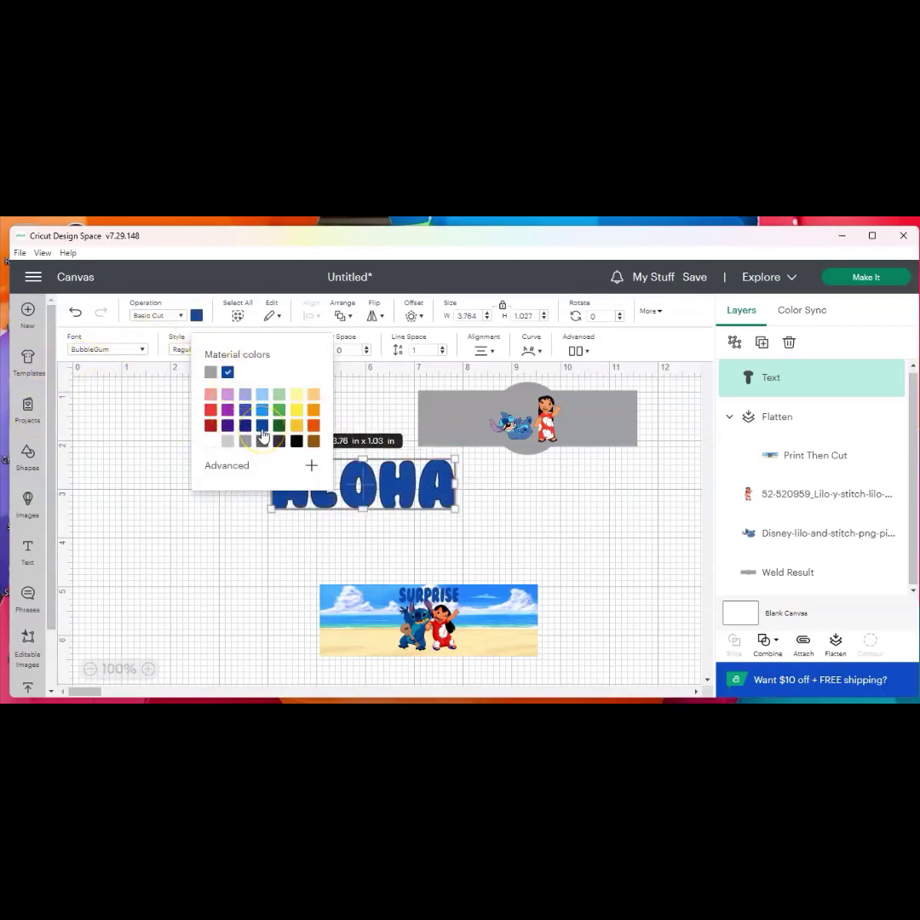
drag(465, 520, 329, 509)
click(345, 503)
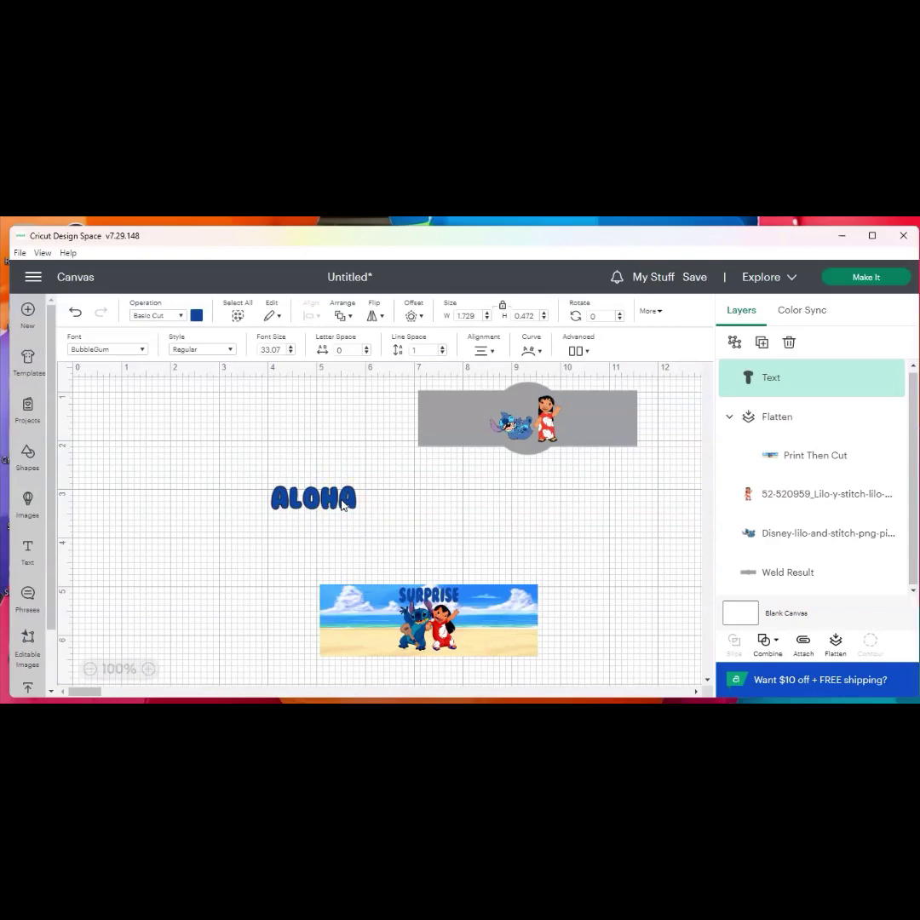
mouse_move(342, 504)
mouse_down()
mouse_move(370, 473)
mouse_move(349, 494)
mouse_move(338, 482)
mouse_up()
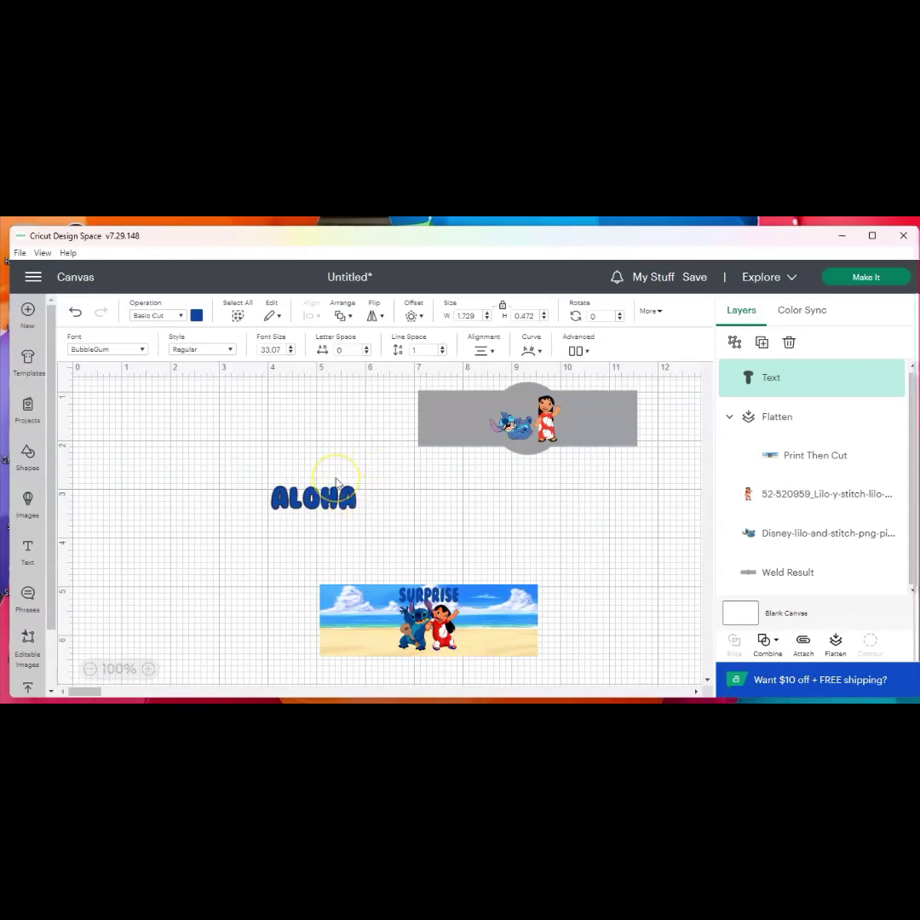
click(341, 503)
click(344, 501)
shift+click(518, 425)
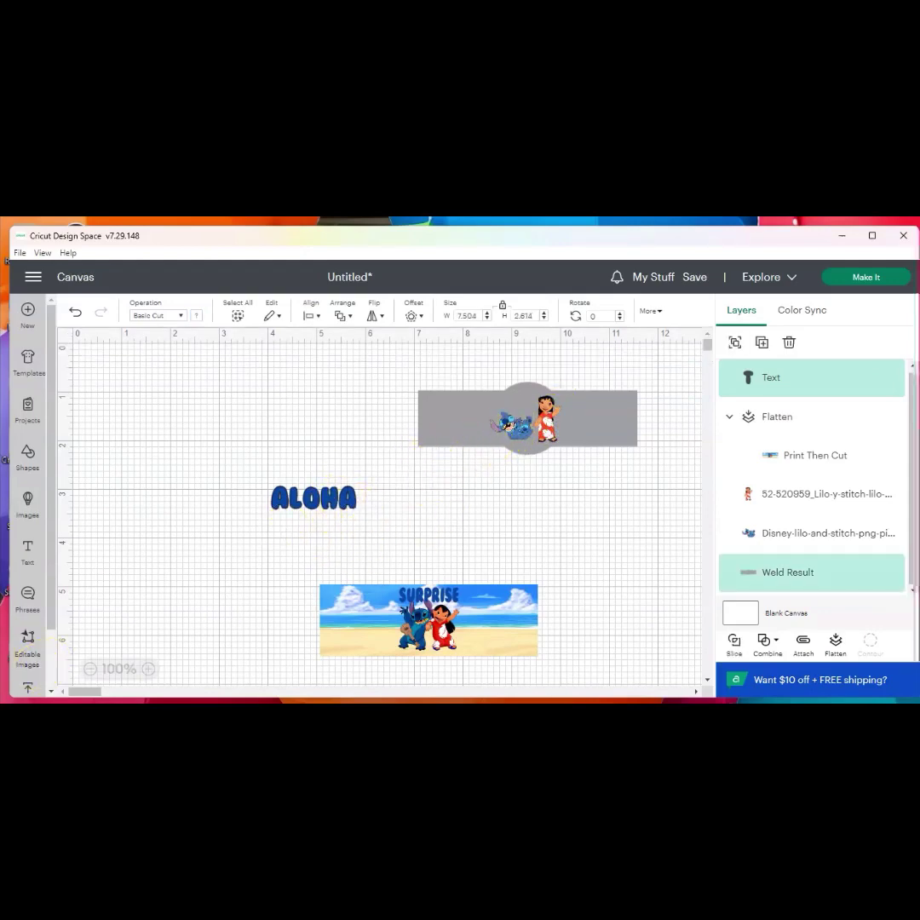
click(546, 417)
Save the project with the title "Stitch napkin holder".
click(696, 278)
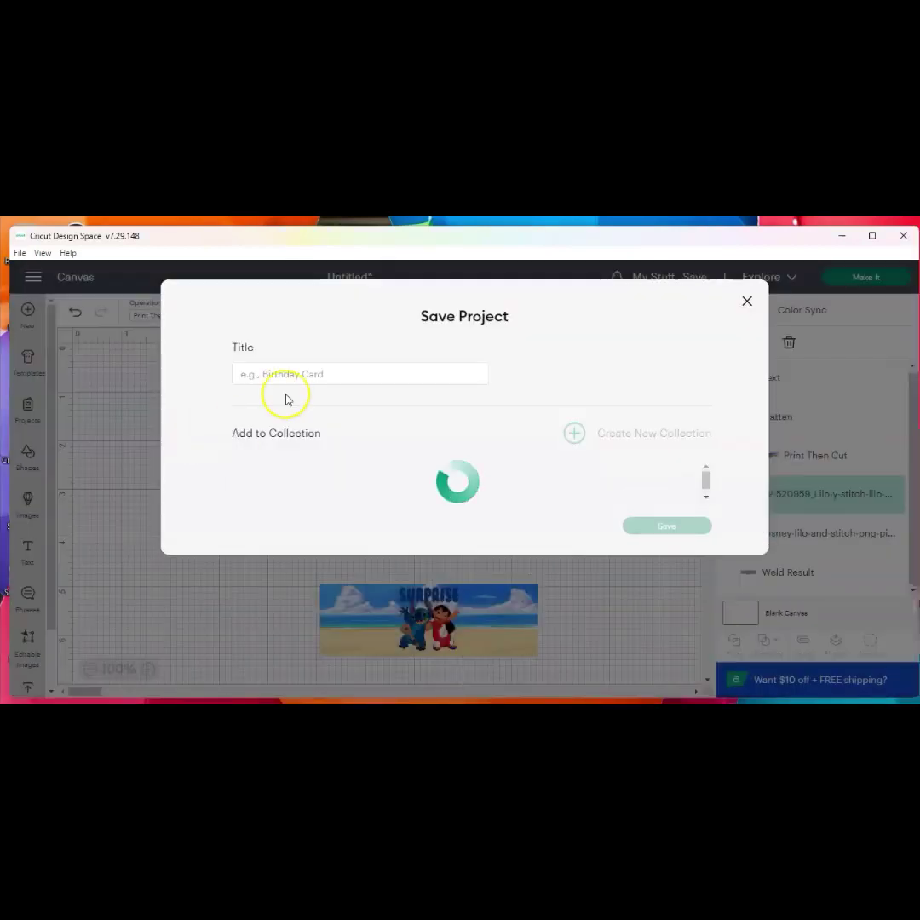
click(298, 375)
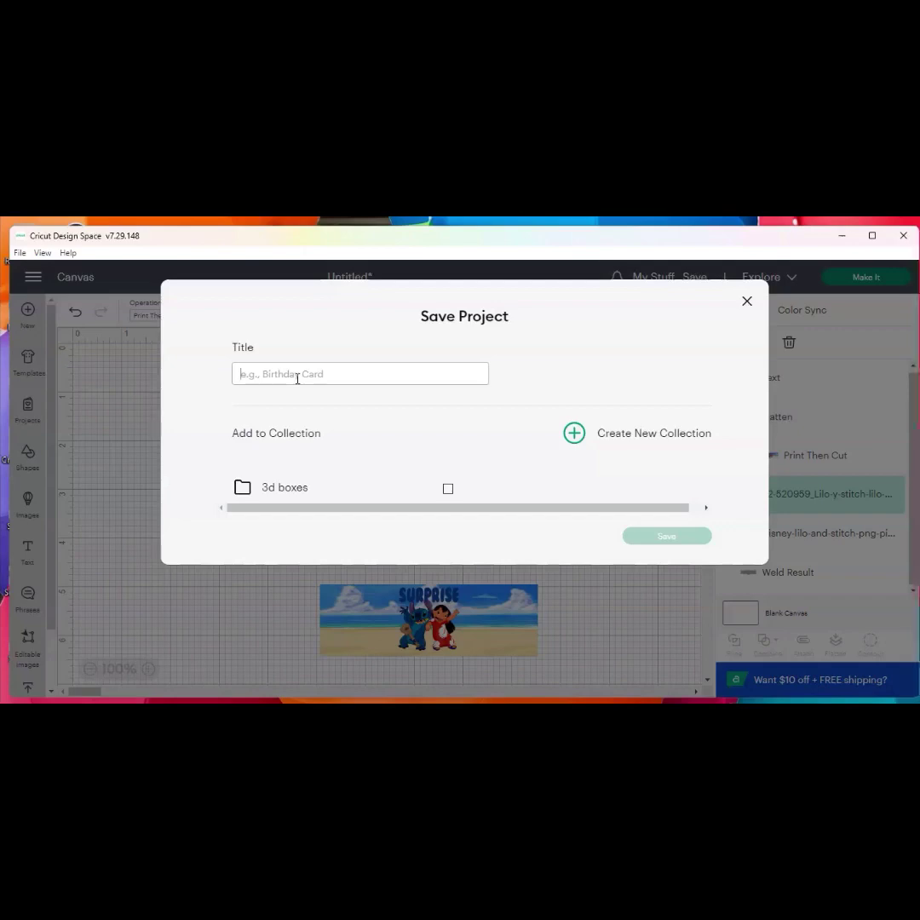
text(Stitch napkin holder)
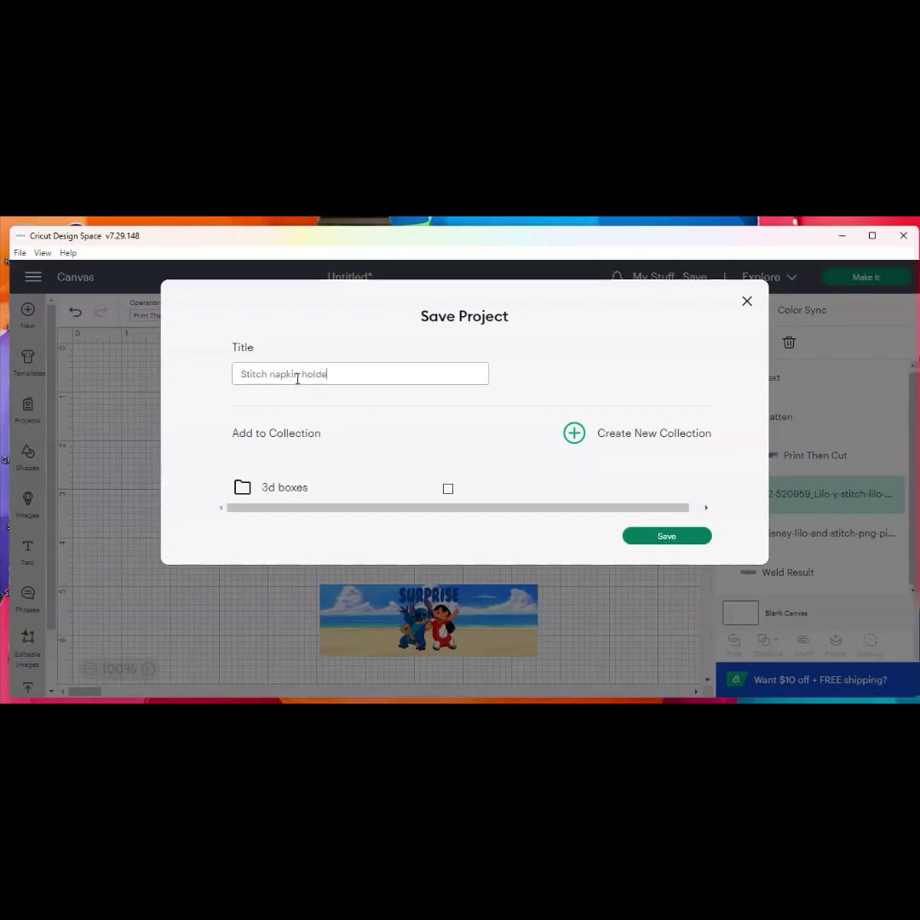
click(696, 539)
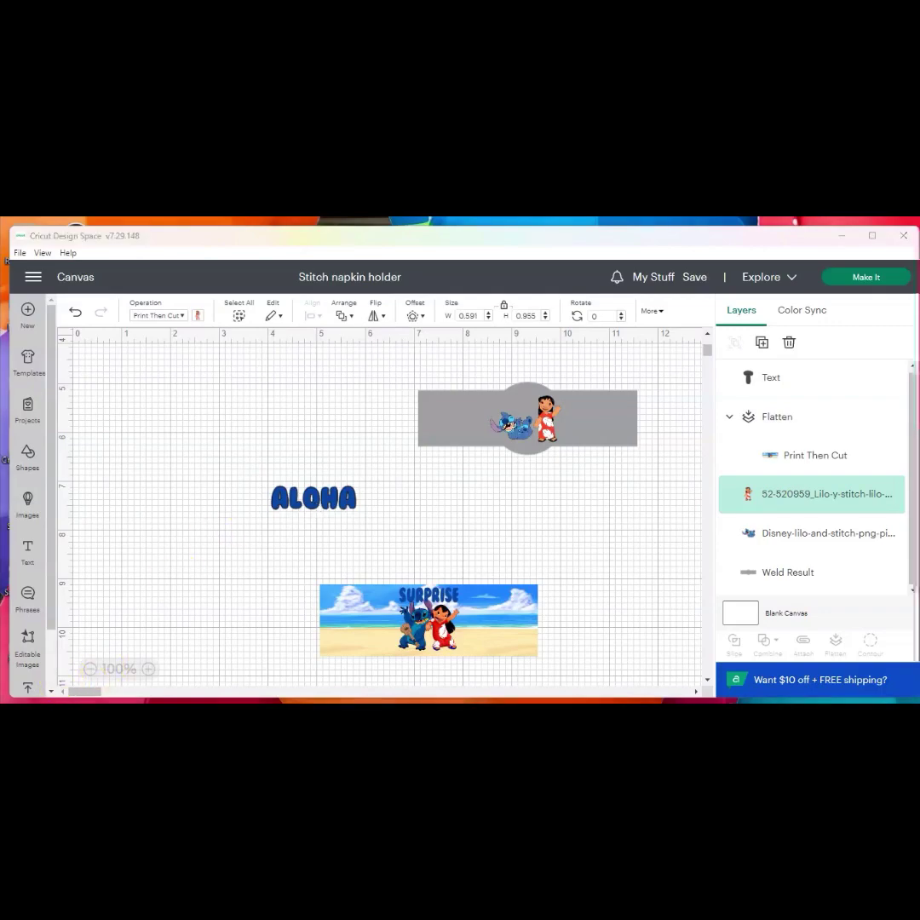
Place the ALOHA text above the laughing Stitch on the gray shape and shrink it to about 1.16 by 0.35 in.
drag(341, 501, 461, 415)
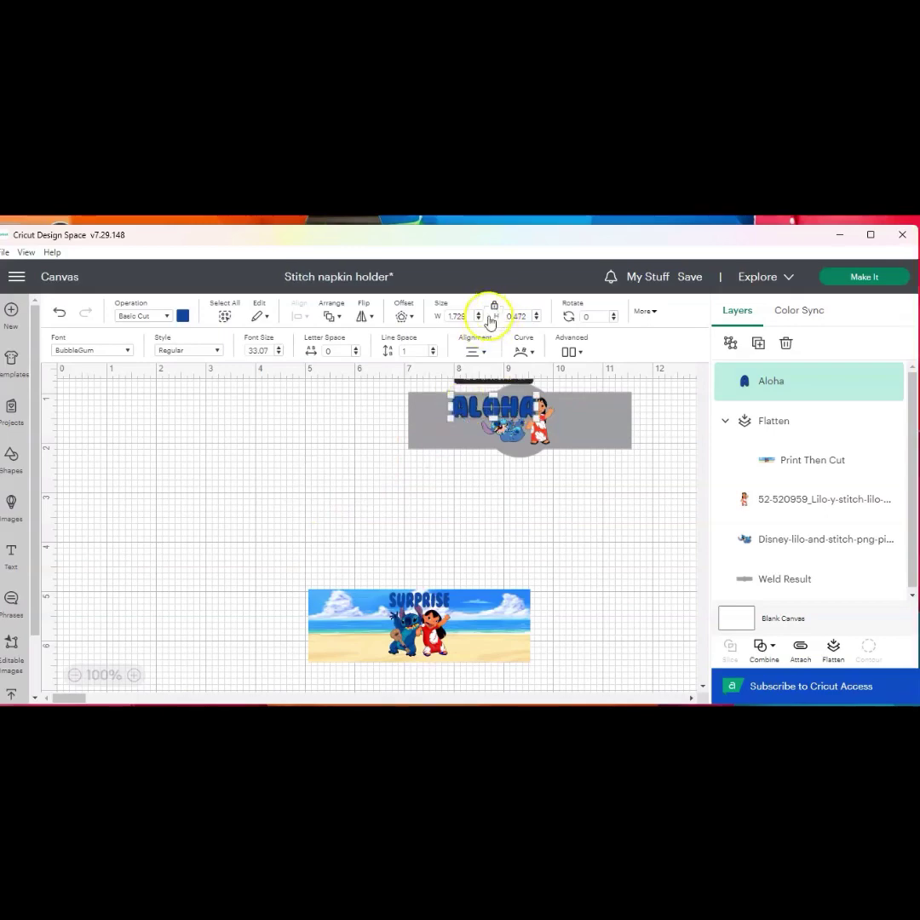
drag(444, 390, 524, 408)
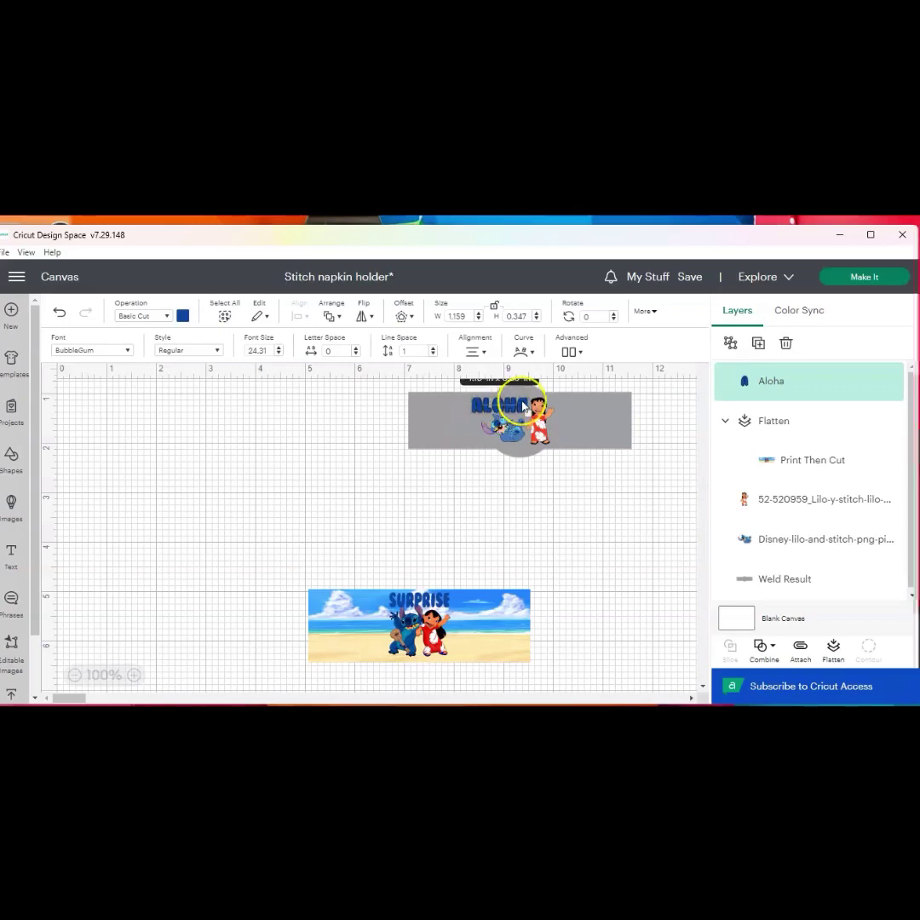
Create a welded, rounded-corner offset of 0.09 in around the ALOHA text and fill the offset with light blue.
click(404, 317)
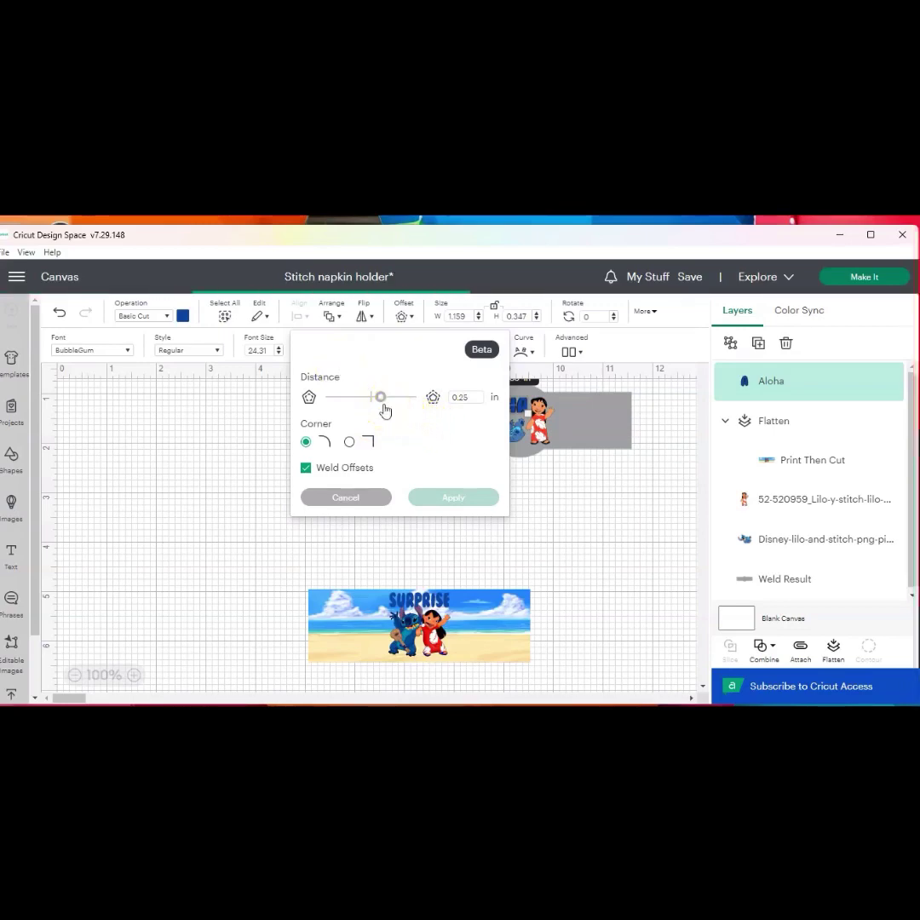
click(432, 491)
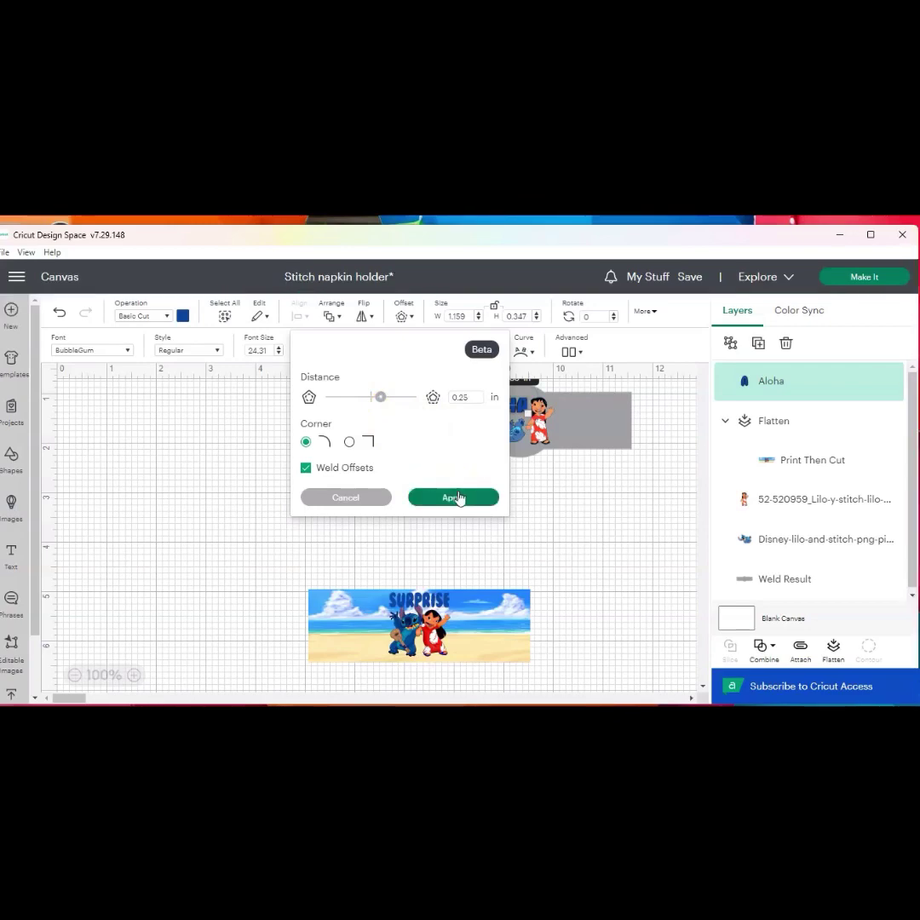
click(467, 398)
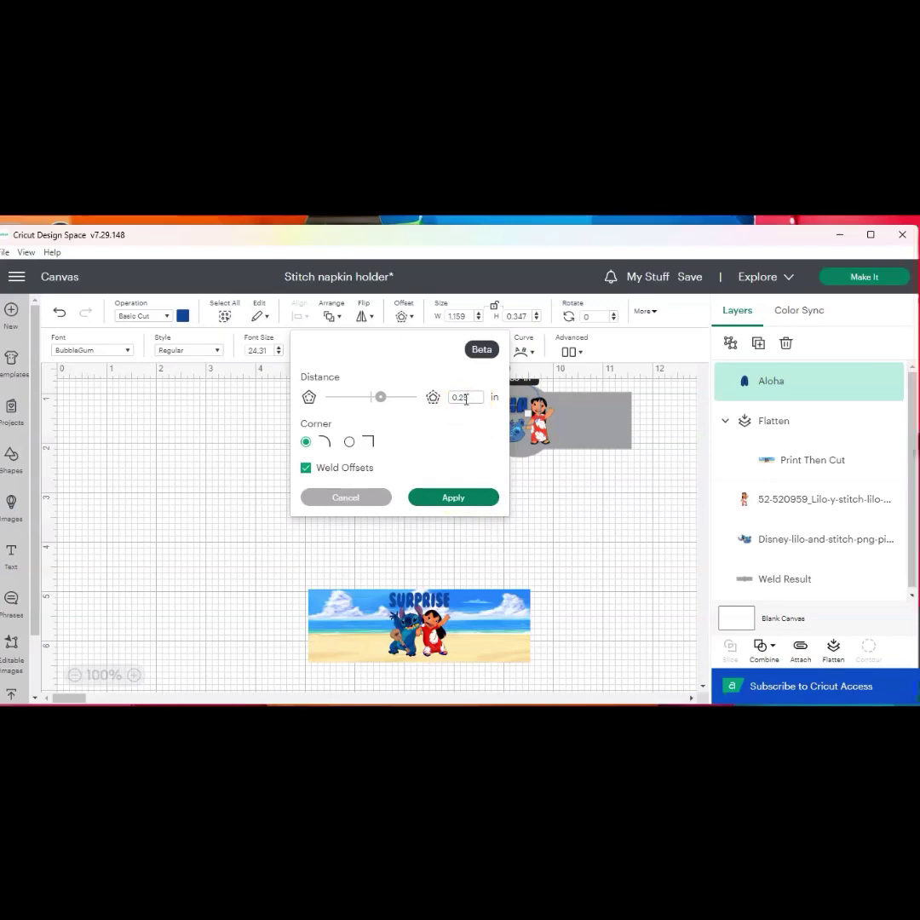
click(462, 398)
key(BackSpace)
key(BackSpace)
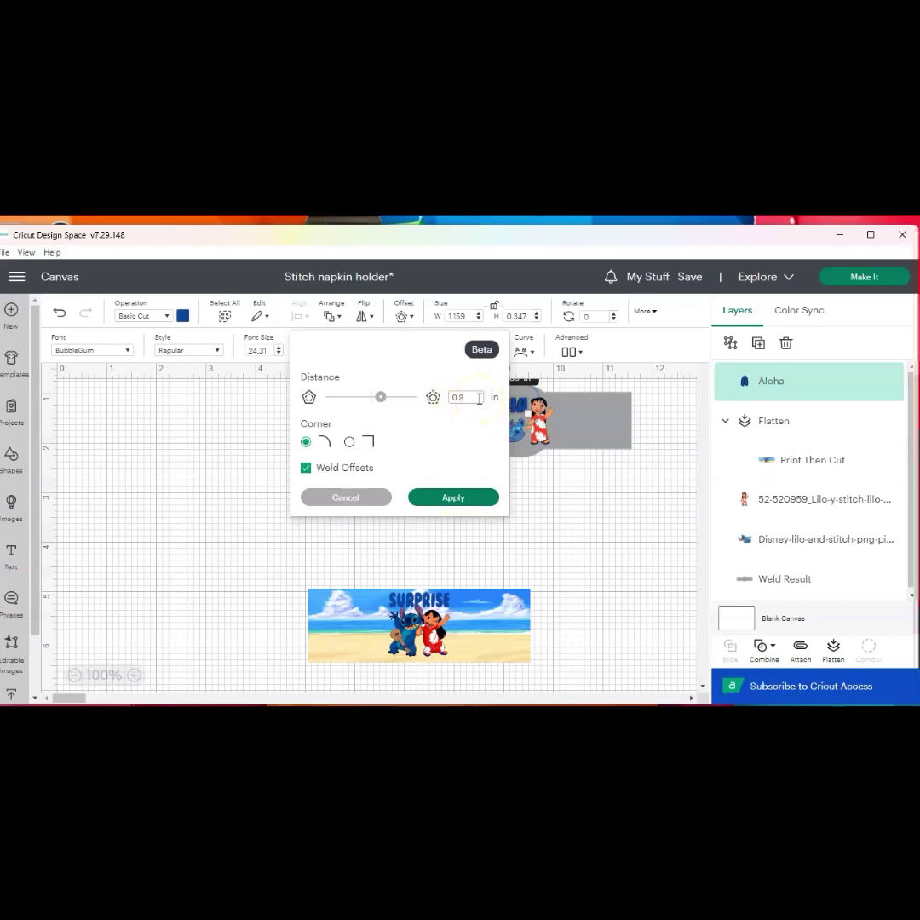
text(09)
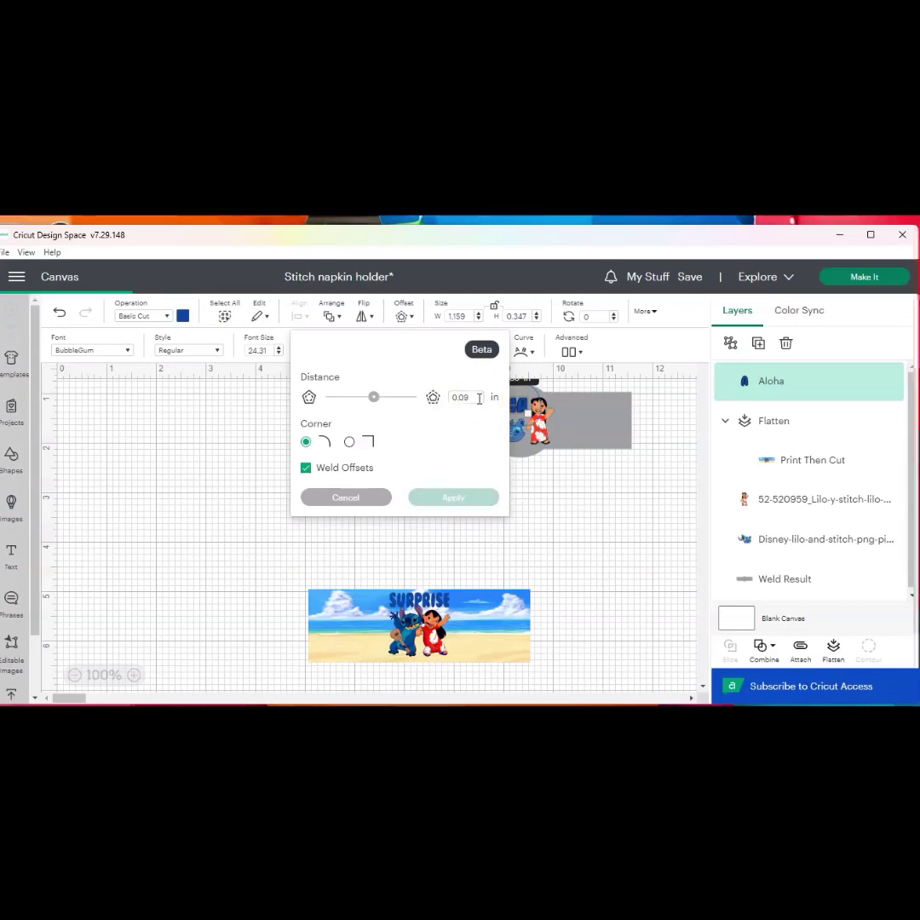
click(537, 395)
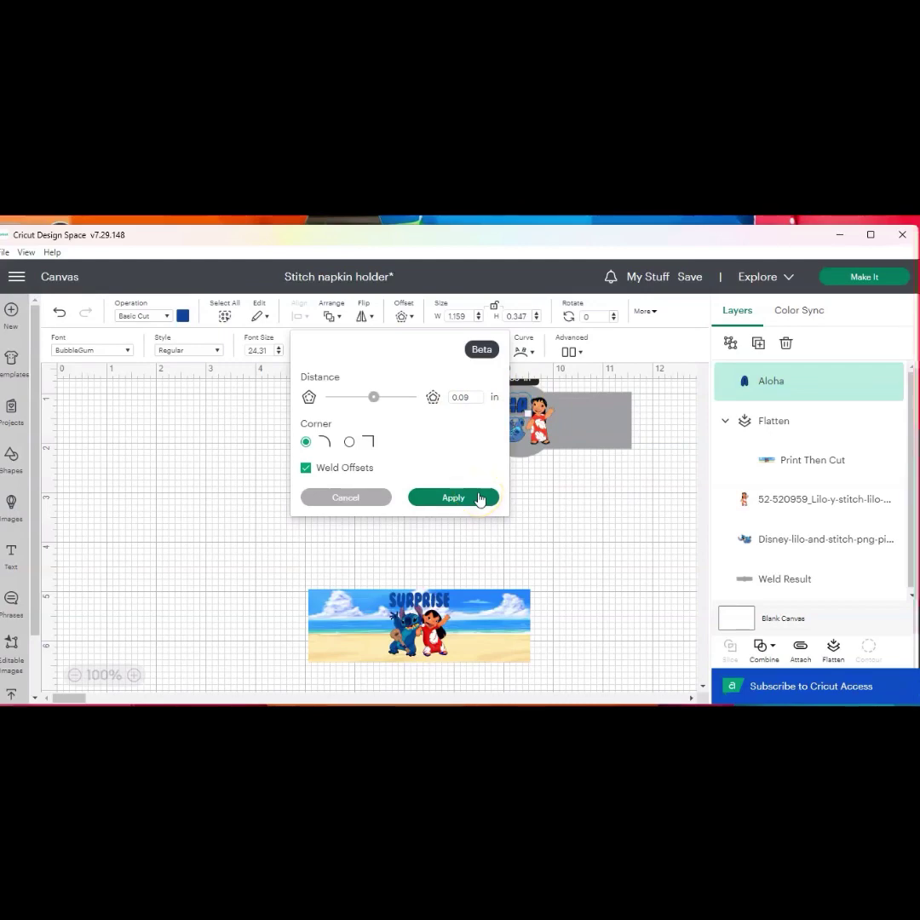
click(478, 494)
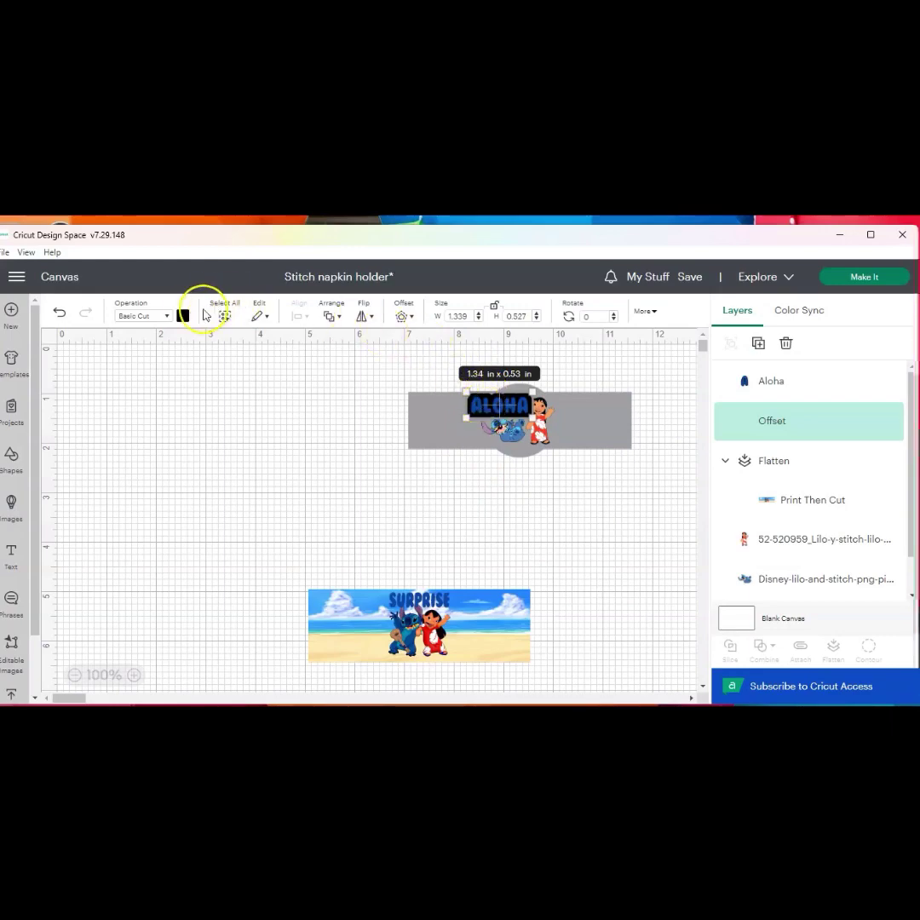
click(183, 315)
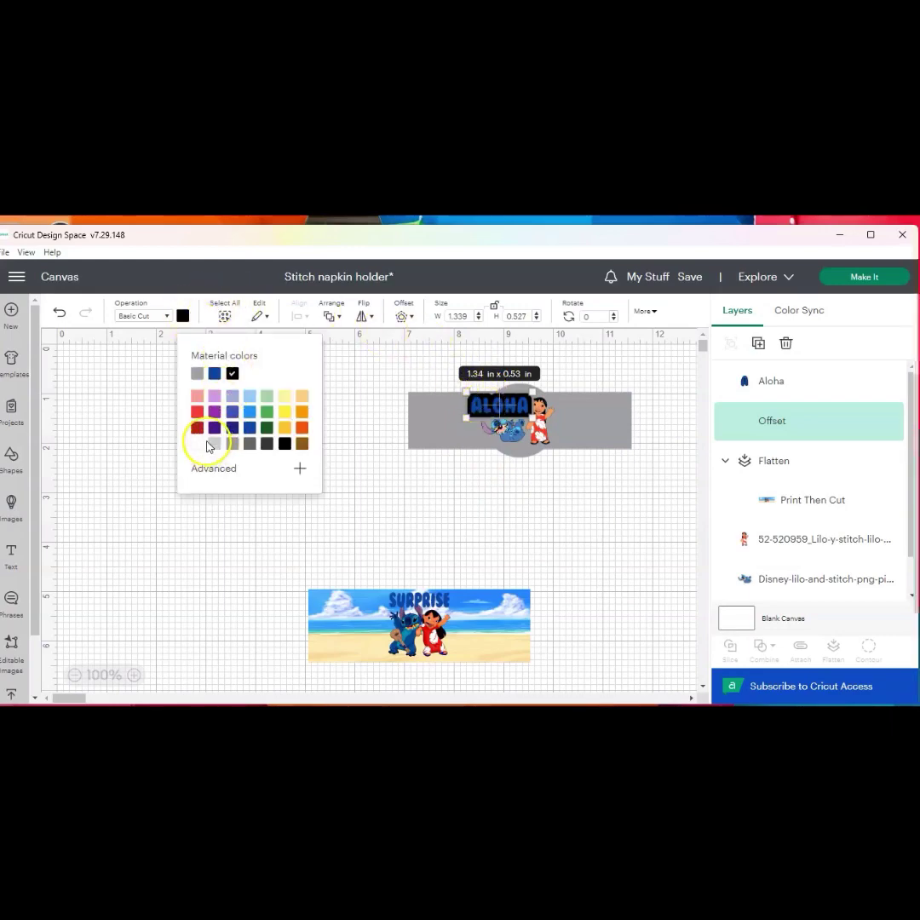
click(250, 397)
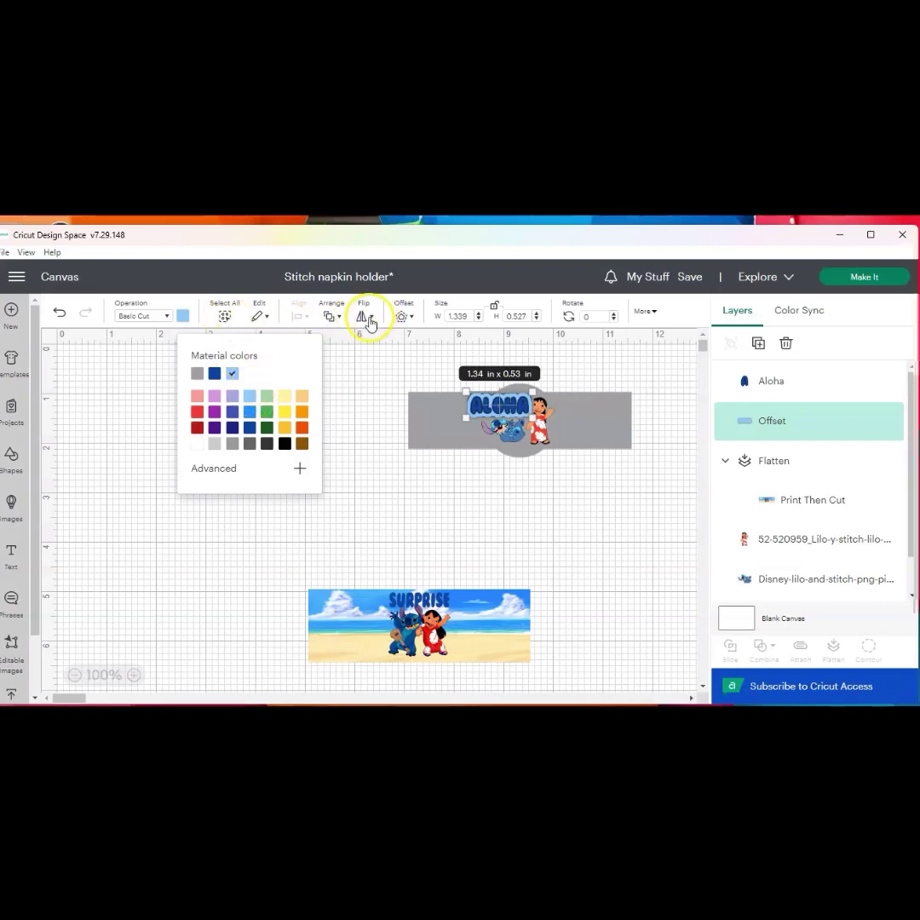
Create a second welded offset of 0.06 in with rounded corners around the ALOHA text.
click(493, 414)
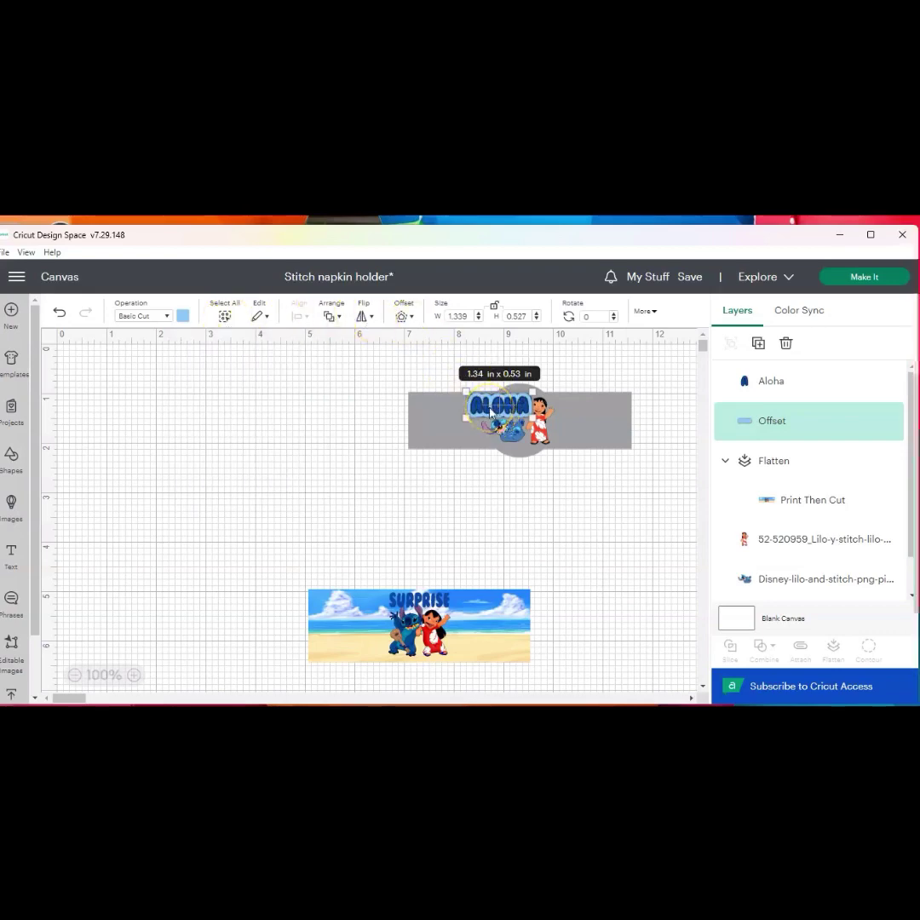
click(771, 384)
click(407, 318)
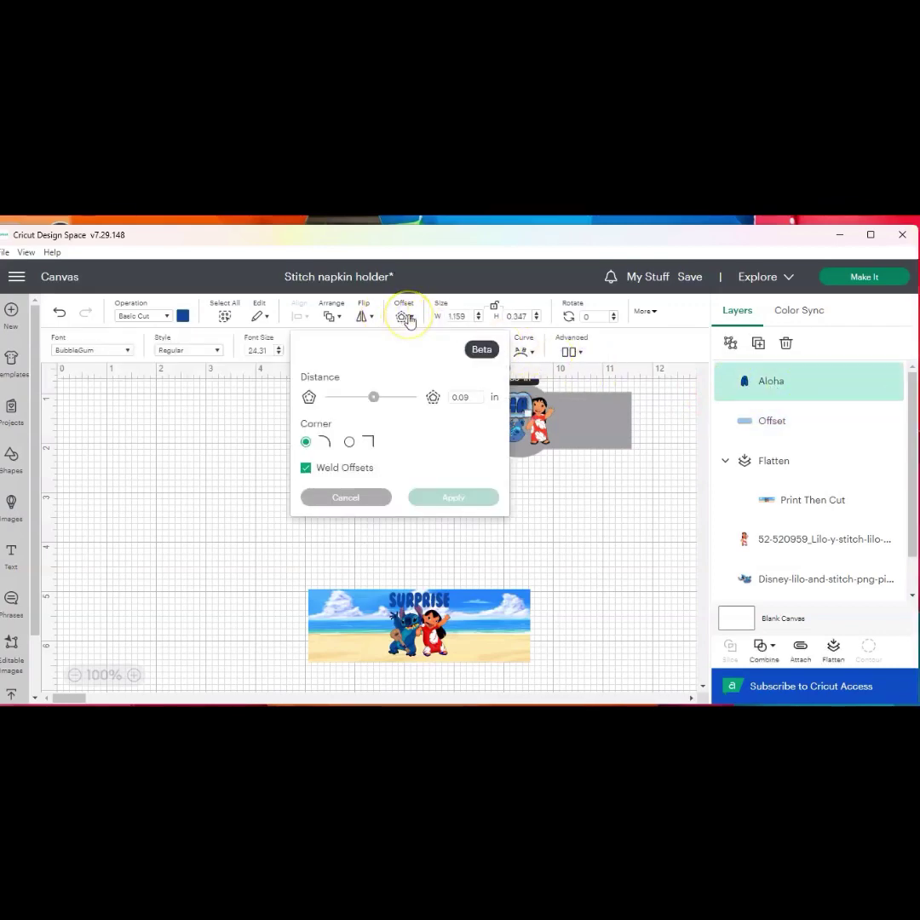
click(468, 397)
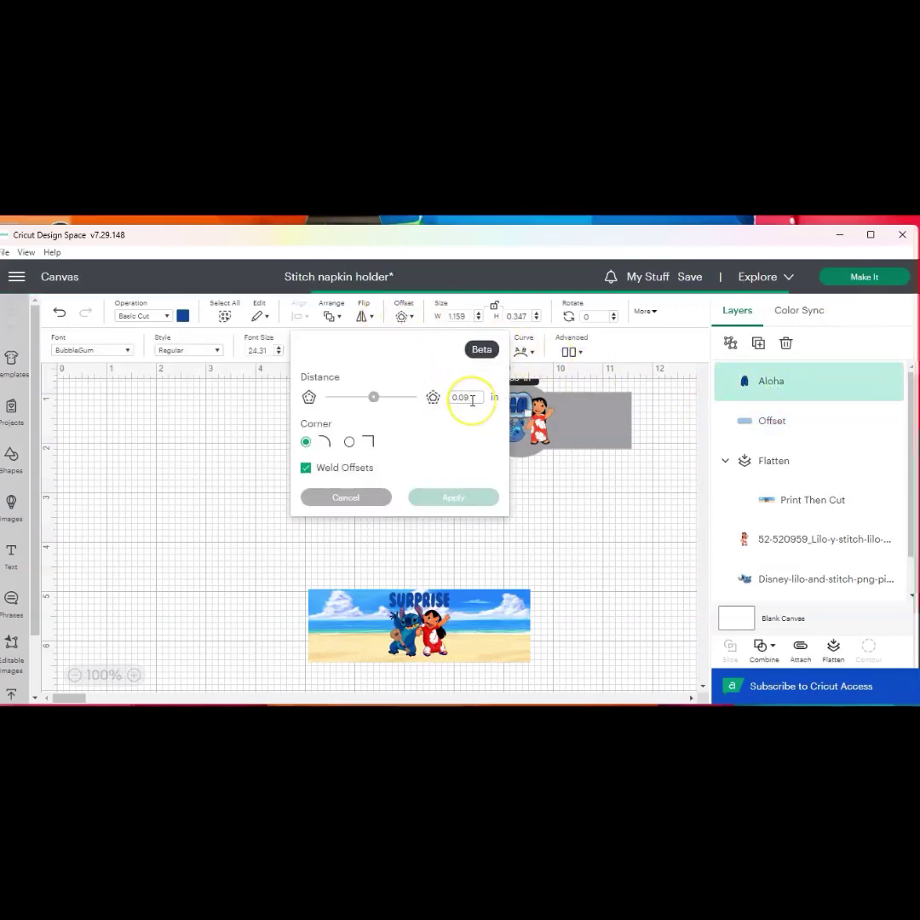
key(BackSpace)
text(8)
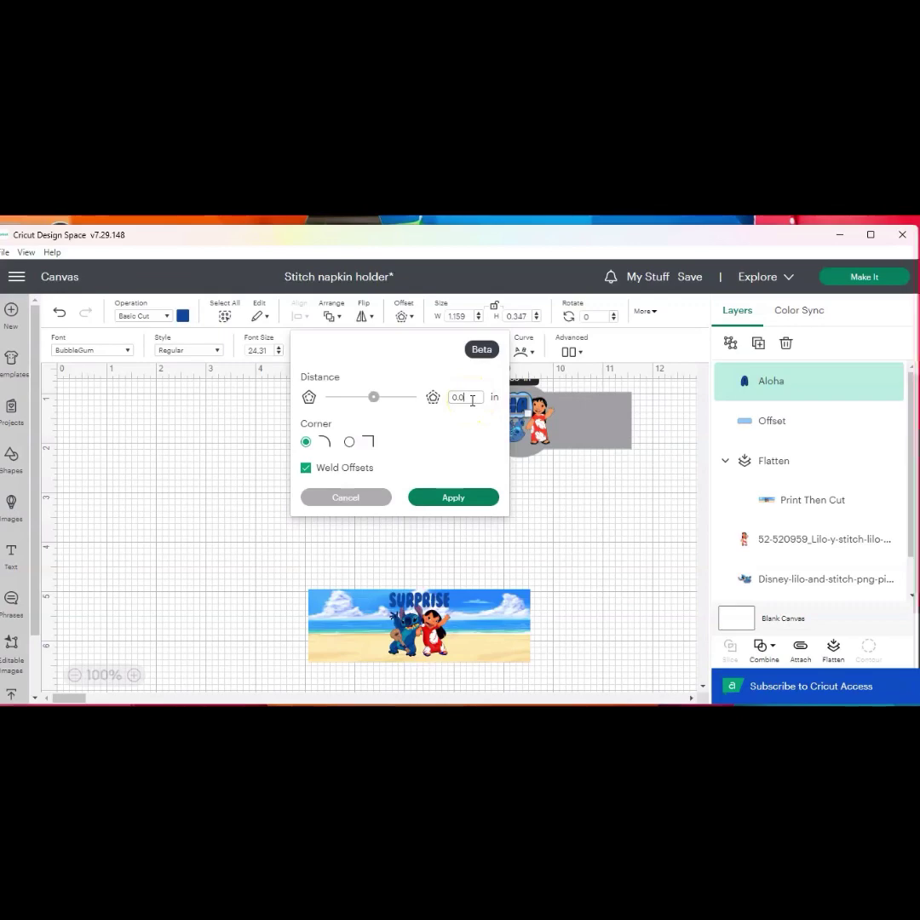
click(471, 497)
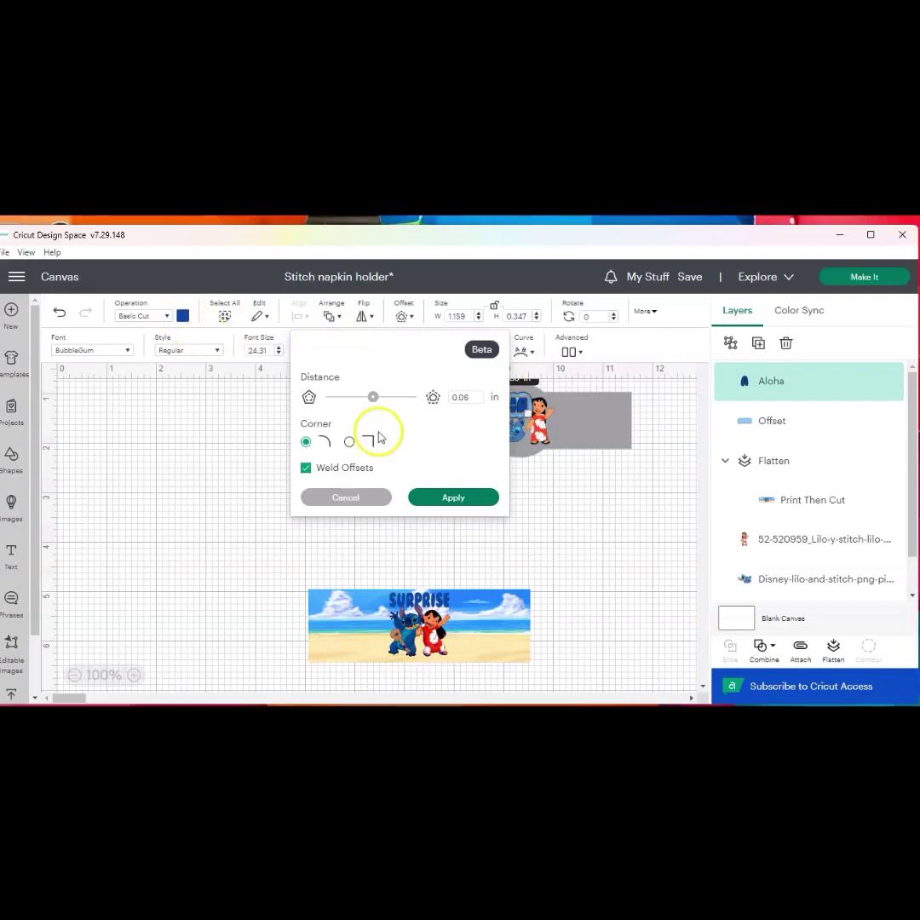
click(464, 500)
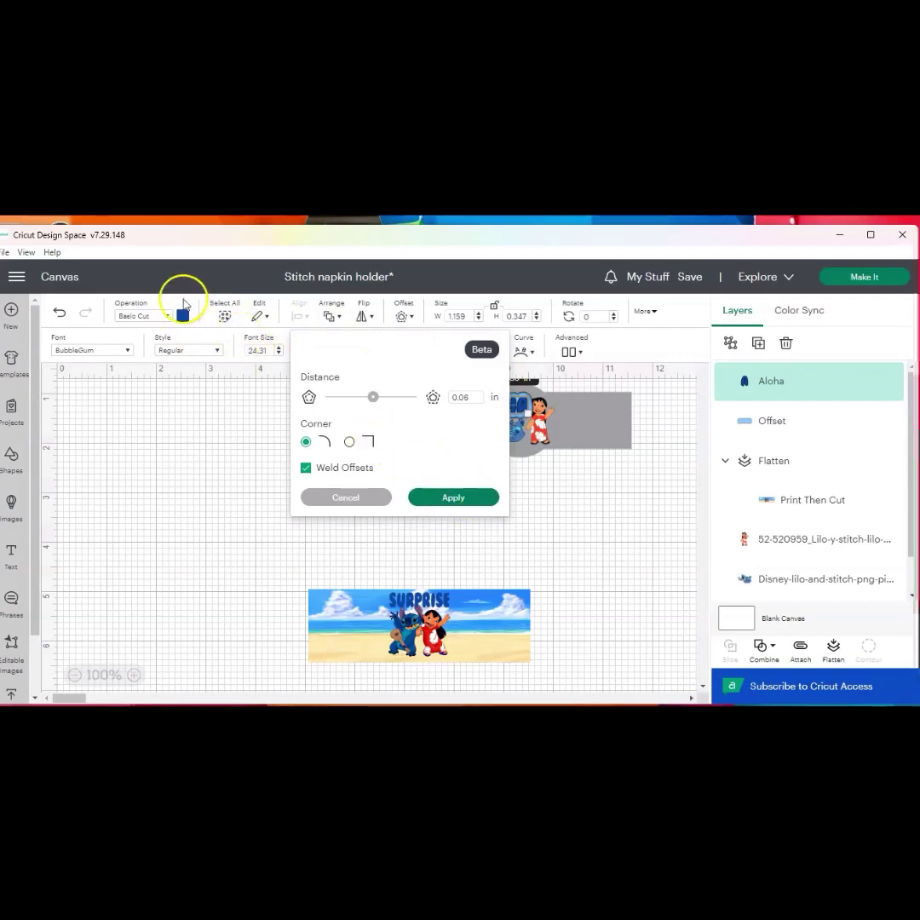
Fill the 0.06 in offset around the ALOHA text with light gray.
click(183, 316)
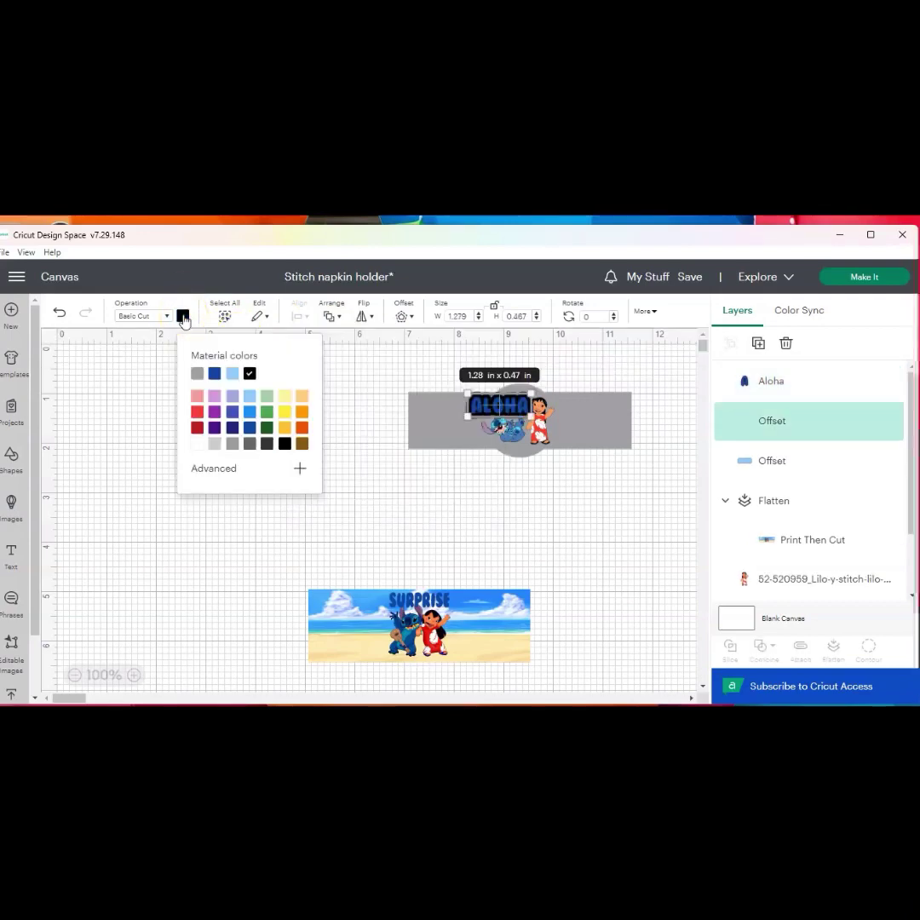
click(215, 444)
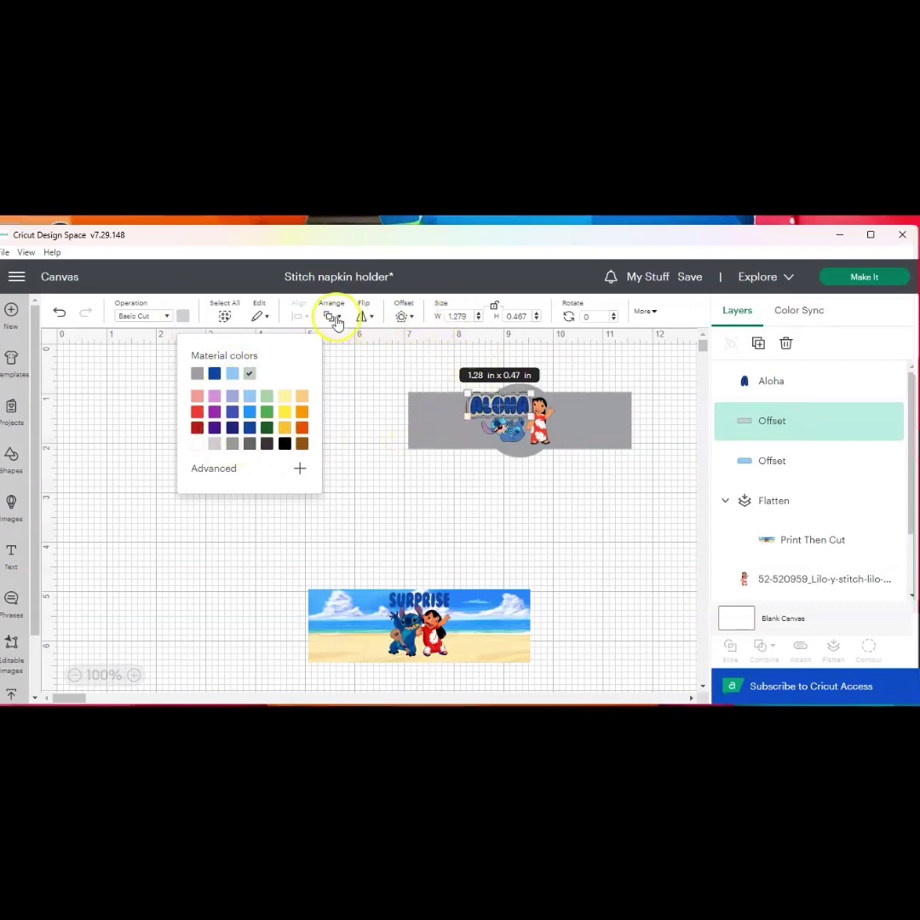
click(374, 433)
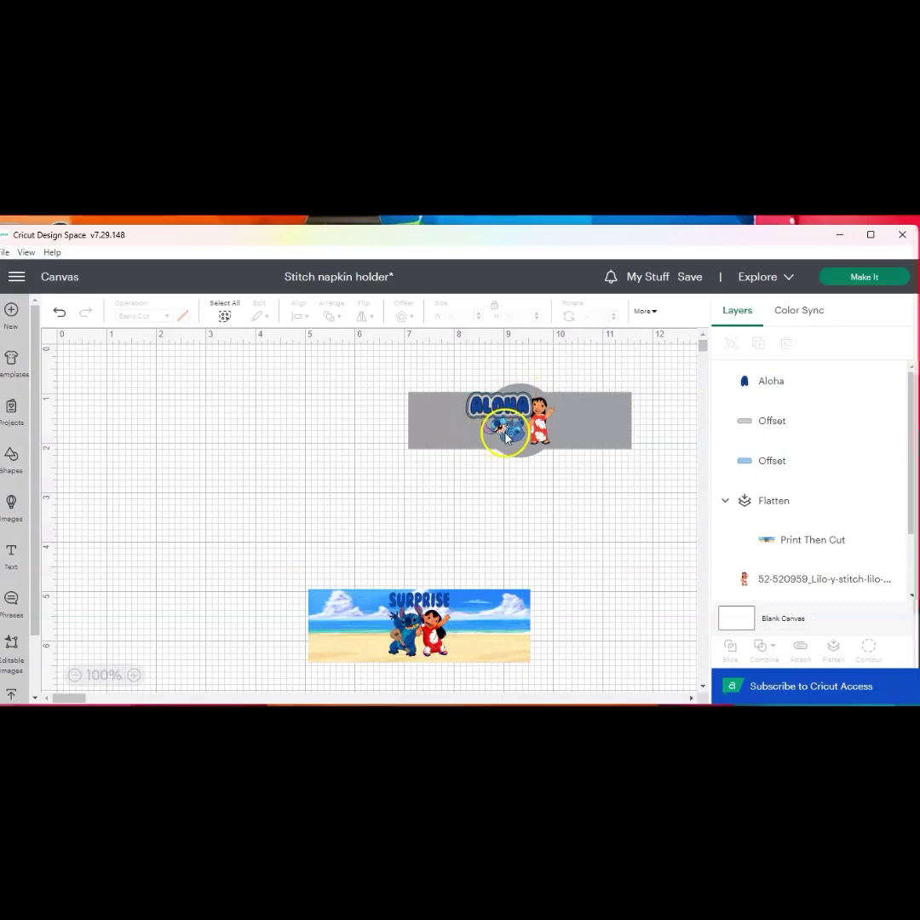
Move the laughing Stitch slightly lower beneath ALOHA and create a rounded-corner offset of 0.06 in around it.
click(506, 437)
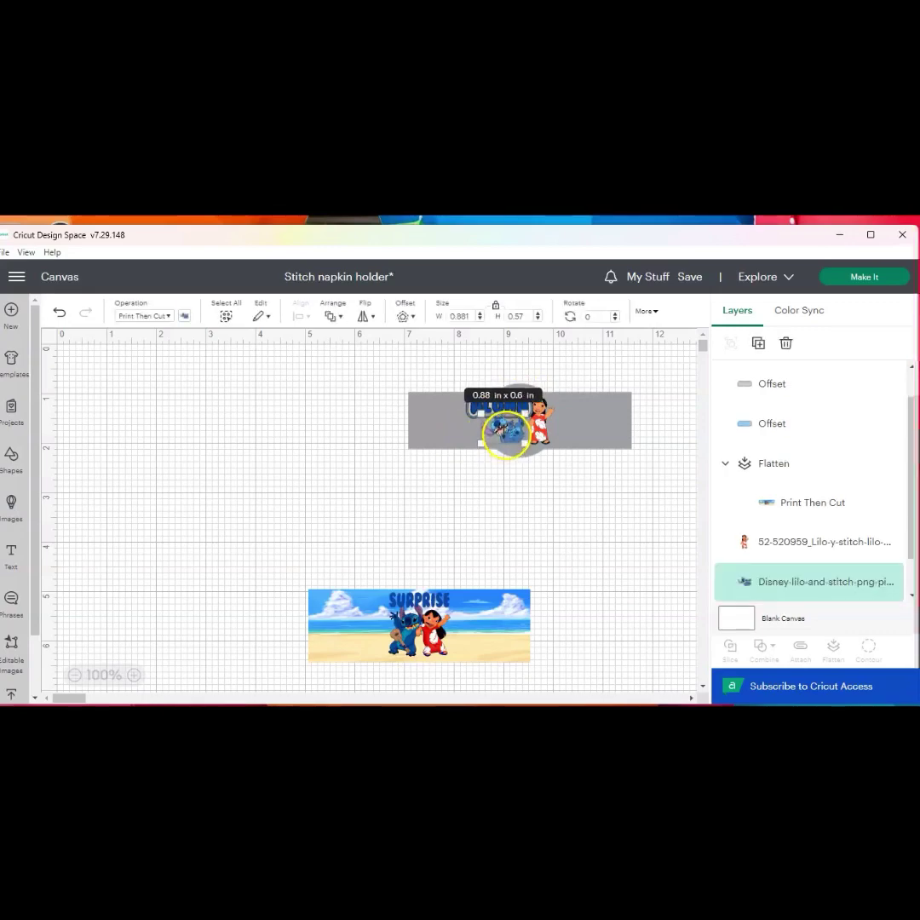
click(517, 438)
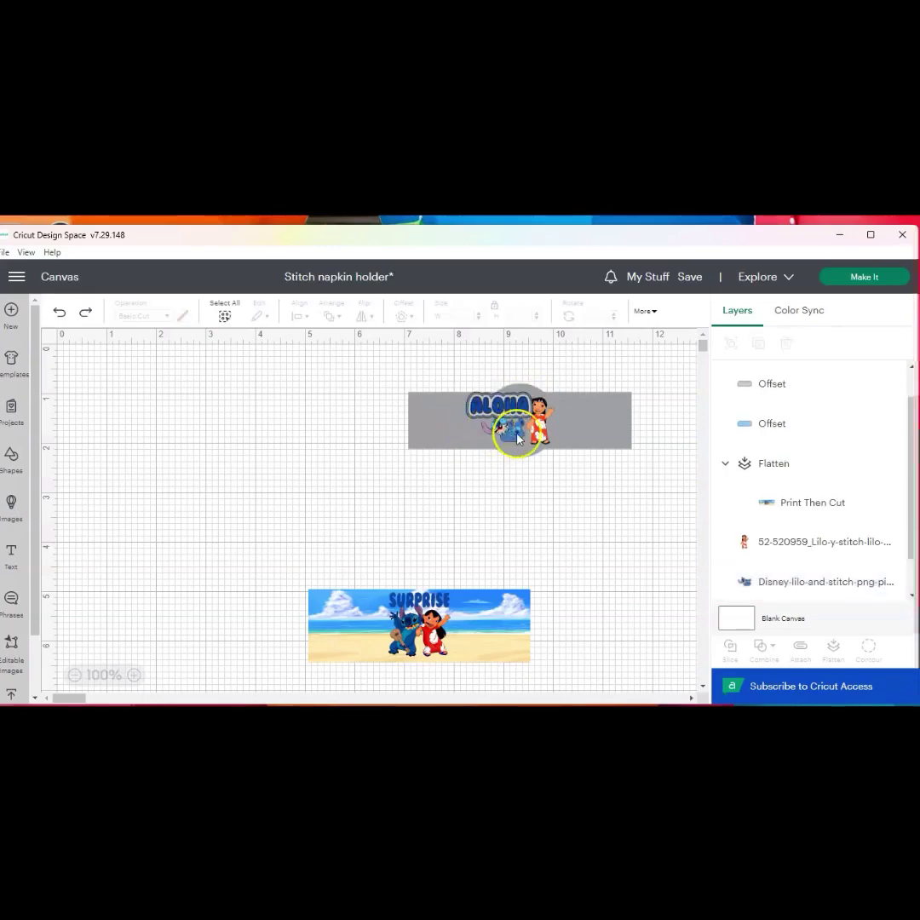
click(517, 438)
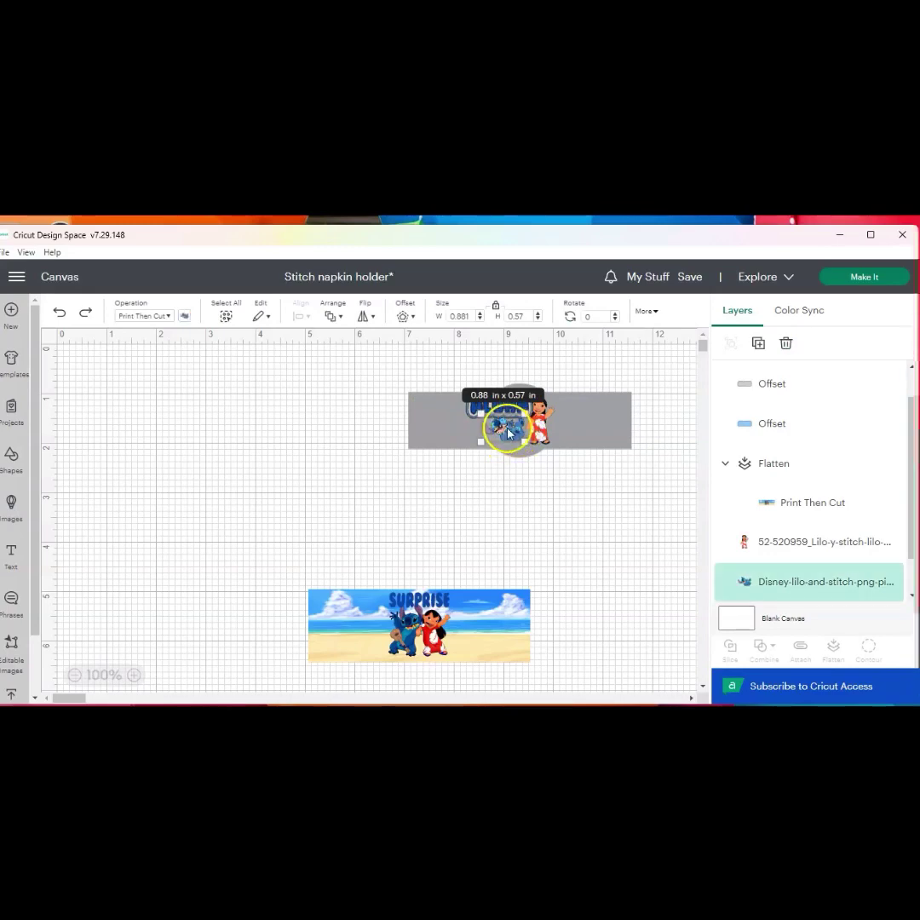
drag(510, 433, 509, 439)
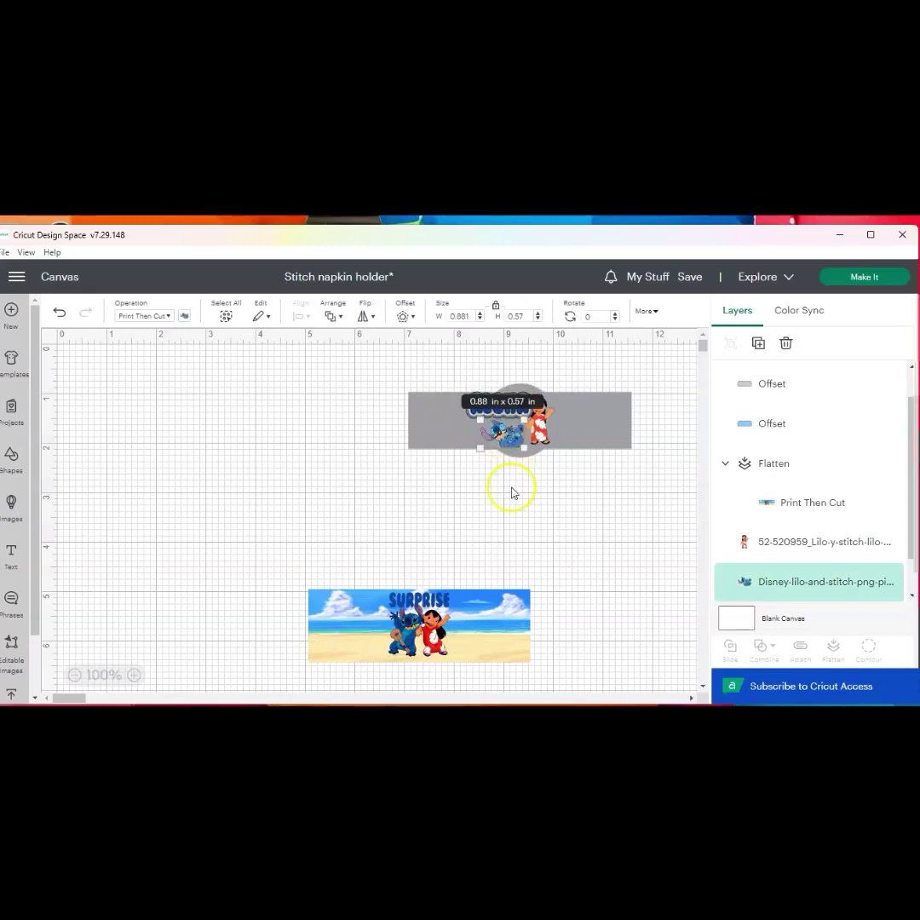
click(404, 318)
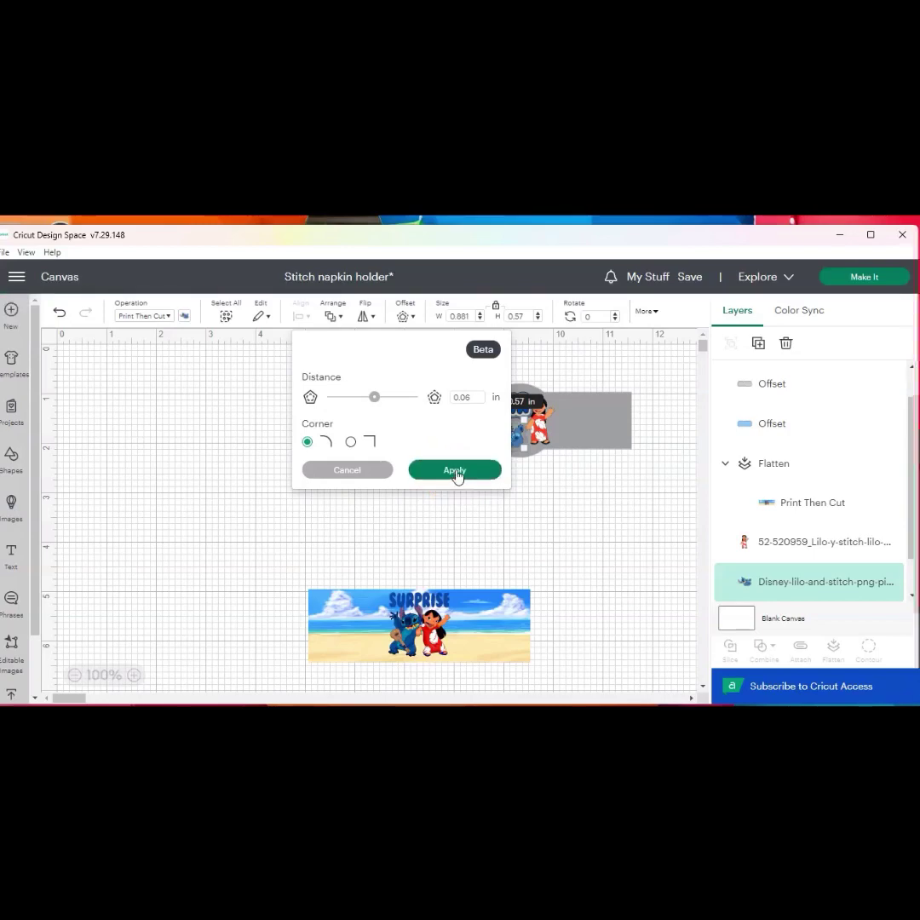
Create a rounded-corner offset of 0.06 in around Lilo on the gray shape and fill it with red.
click(543, 434)
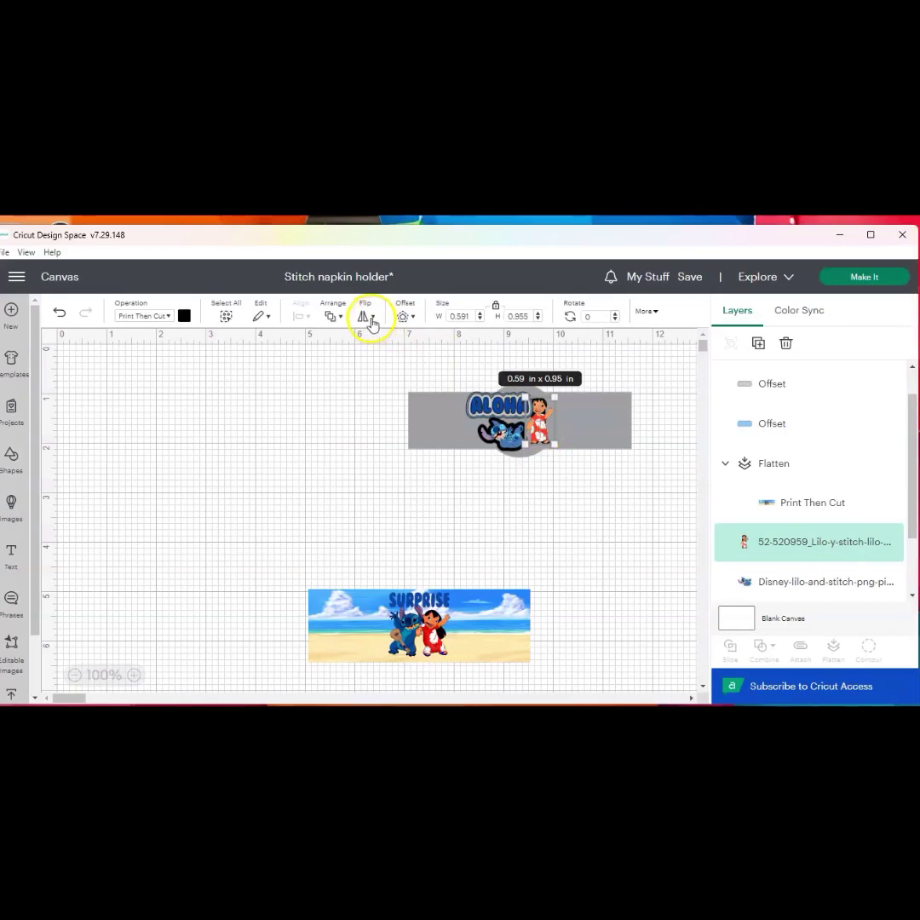
click(402, 316)
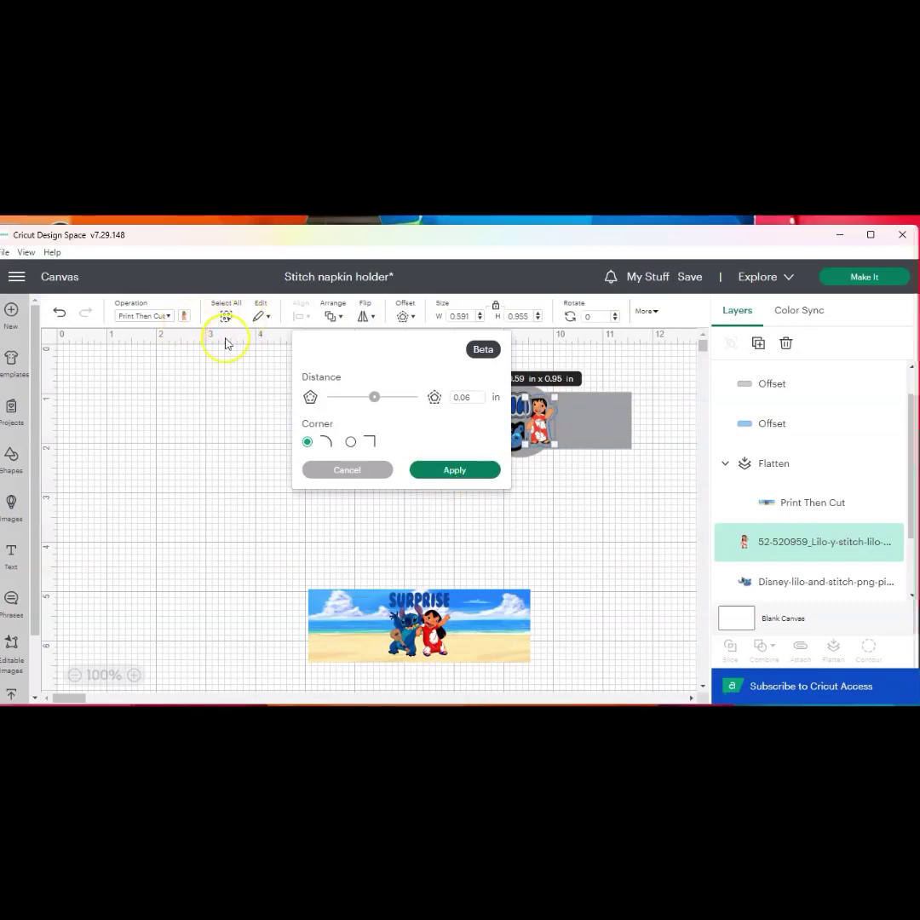
click(277, 367)
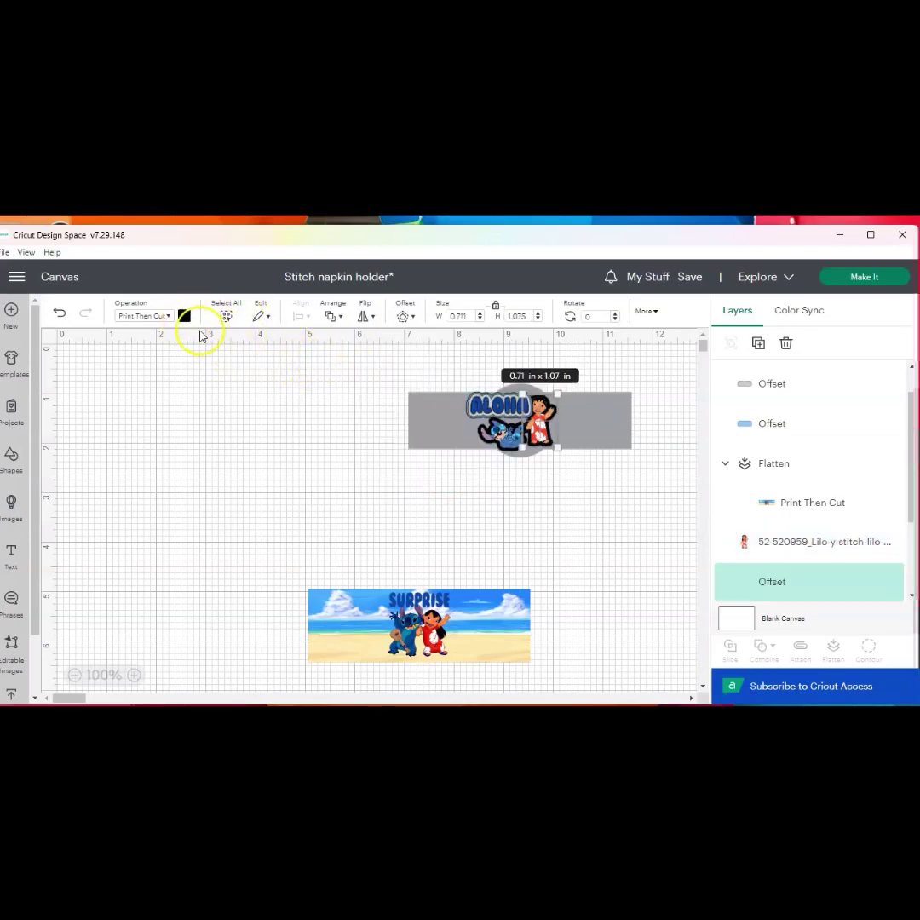
click(184, 316)
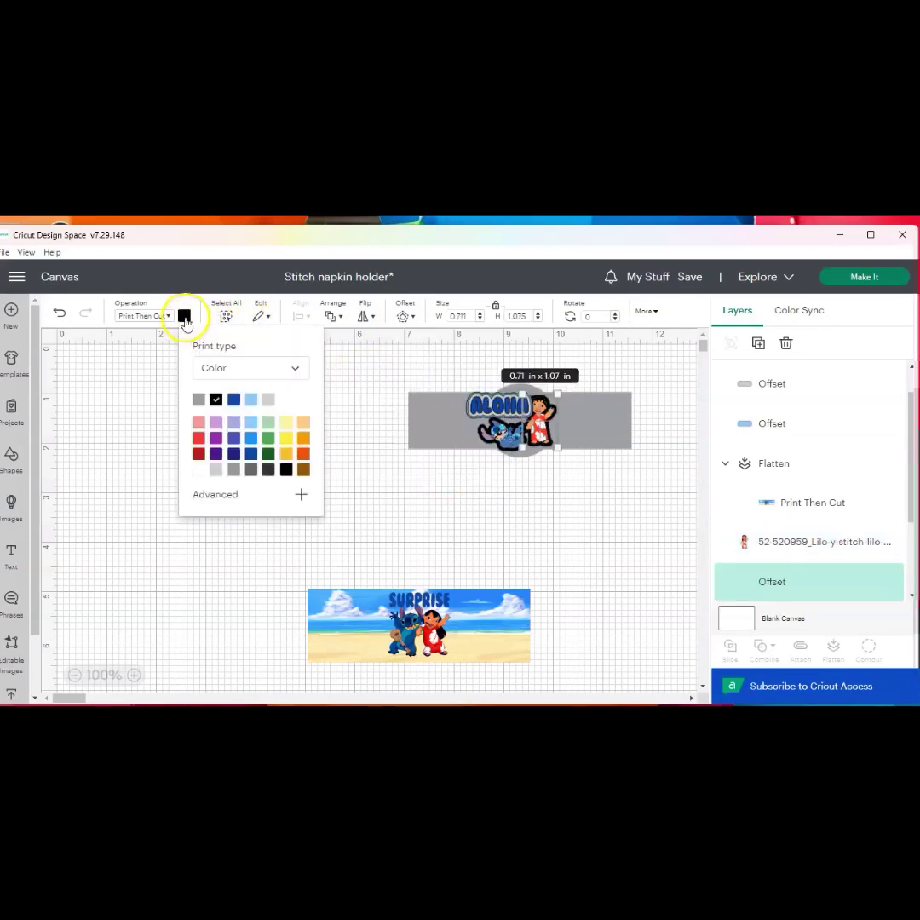
click(198, 437)
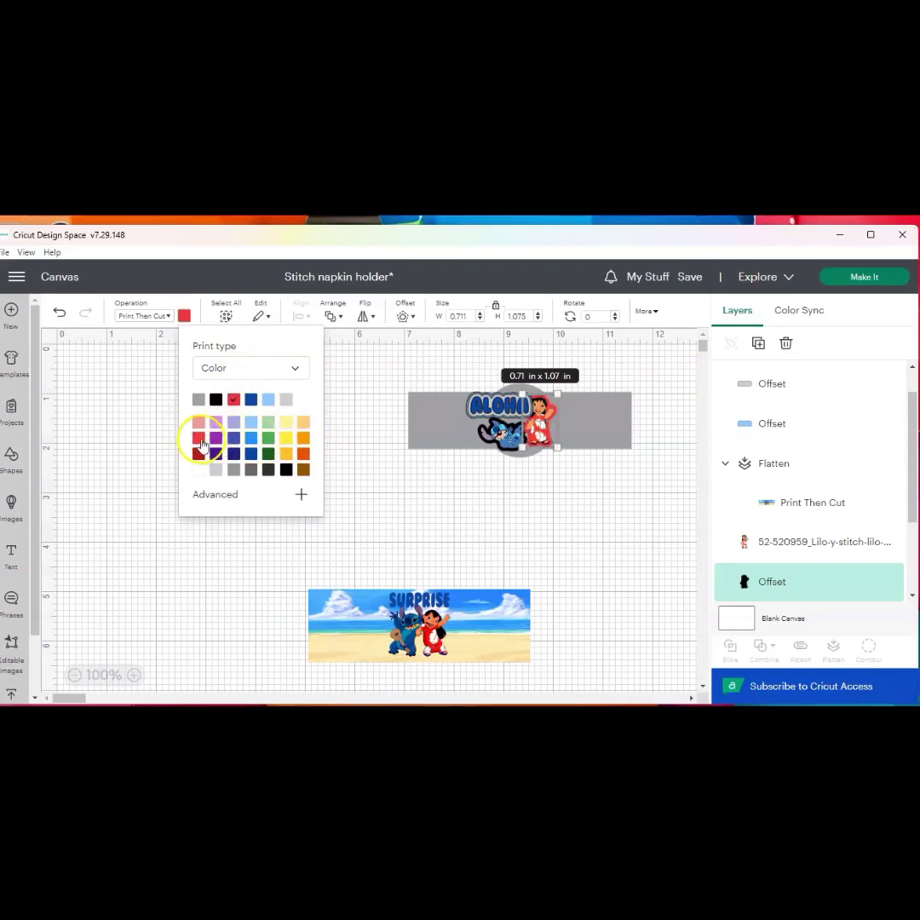
Fill the black offset behind the laughing Stitch with light blue.
click(488, 441)
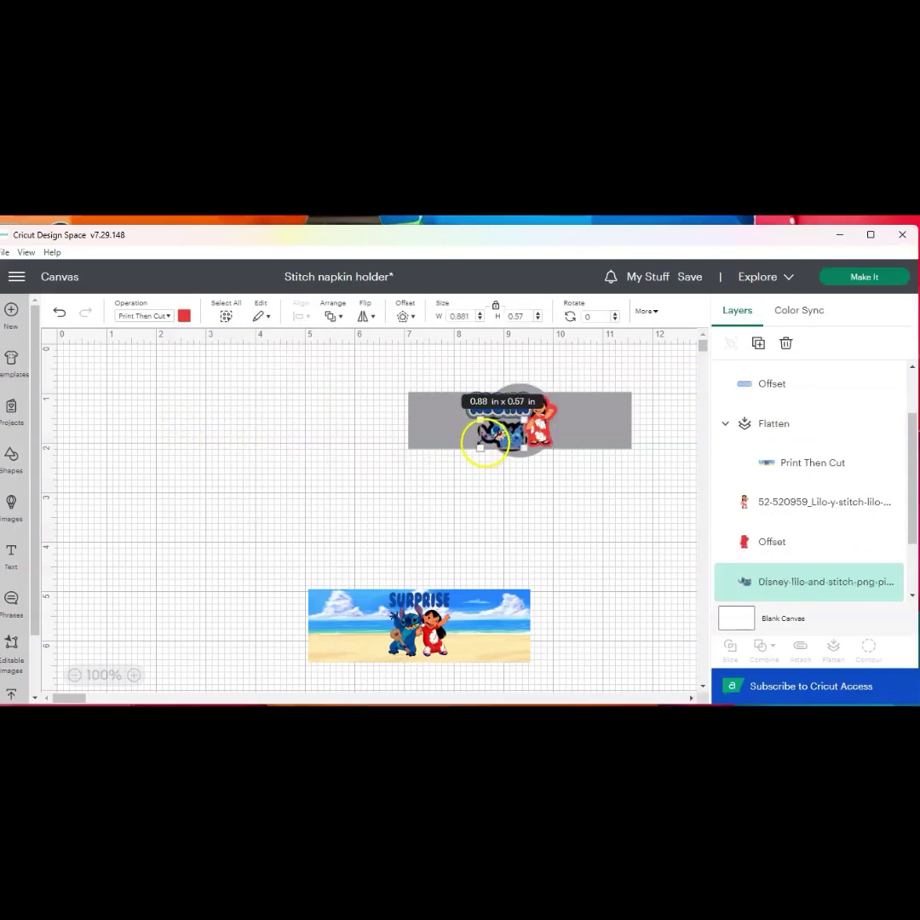
scroll(806, 588, down, 2)
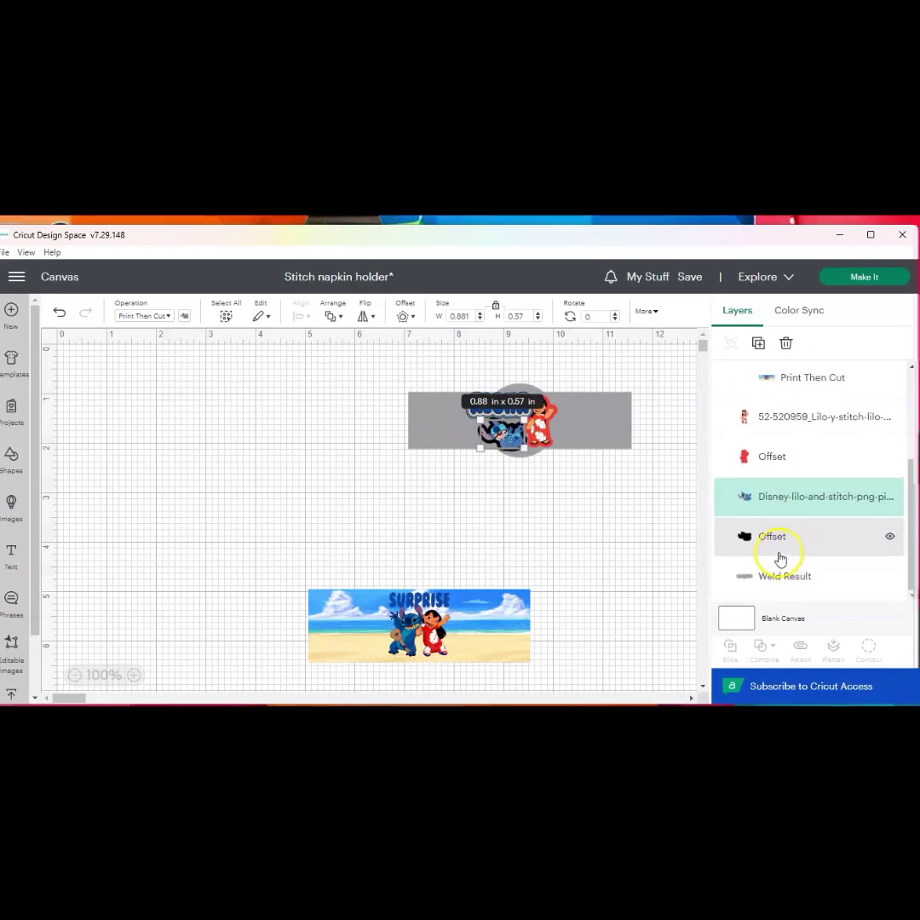
click(780, 548)
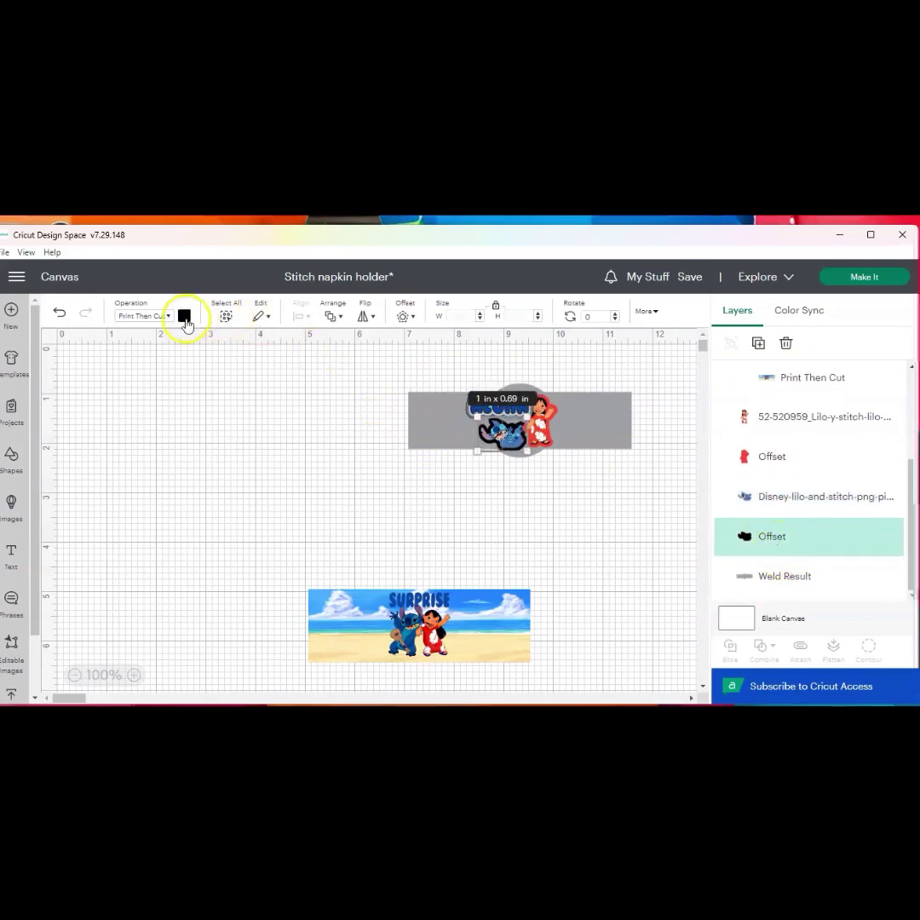
click(184, 316)
click(251, 422)
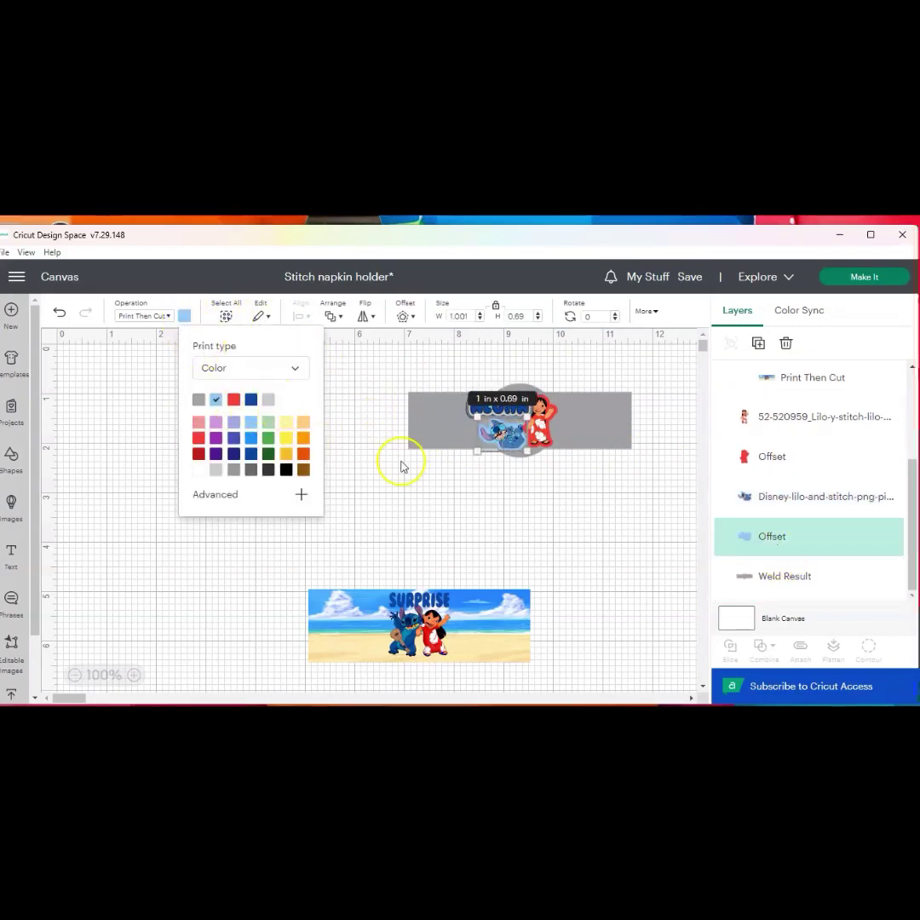
click(431, 474)
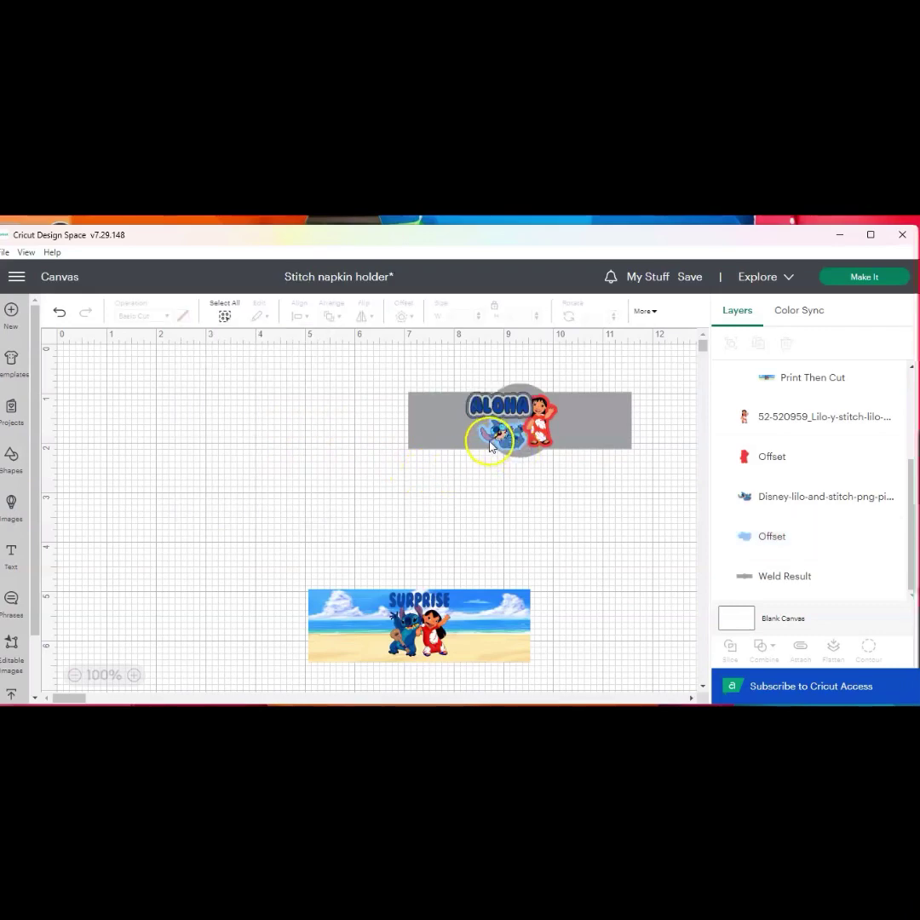
Create a second, rounded-corner offset of 0.03 in around the laughing Stitch and fill it with white.
click(498, 435)
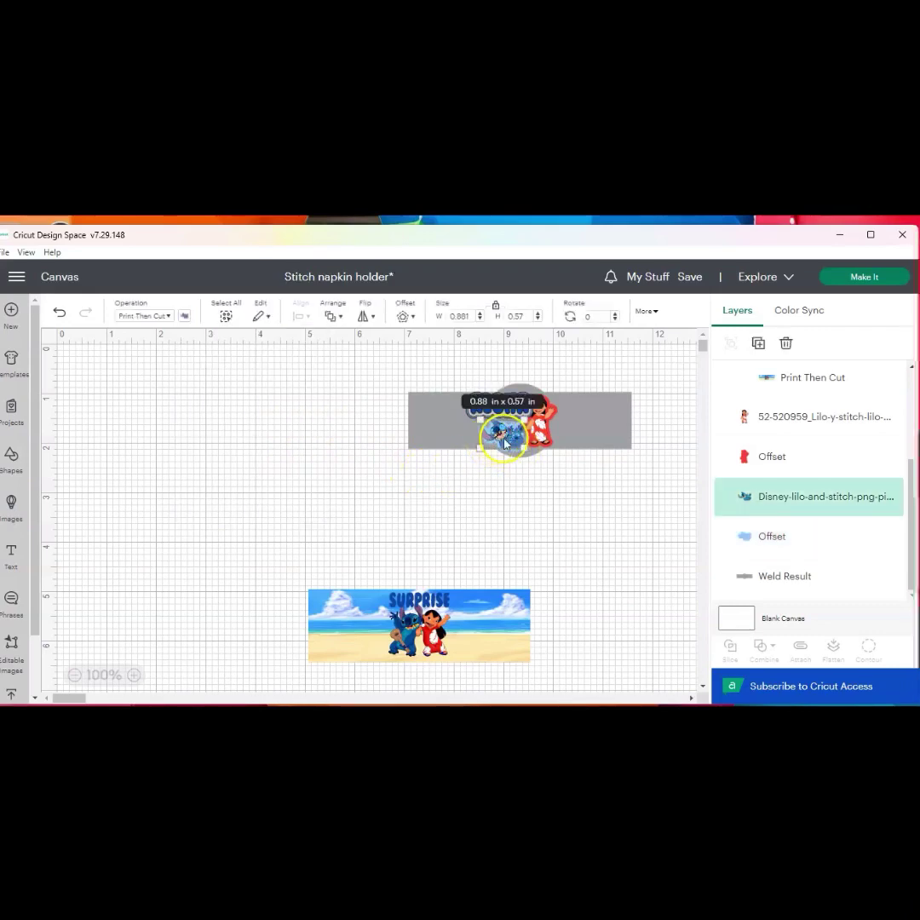
click(408, 319)
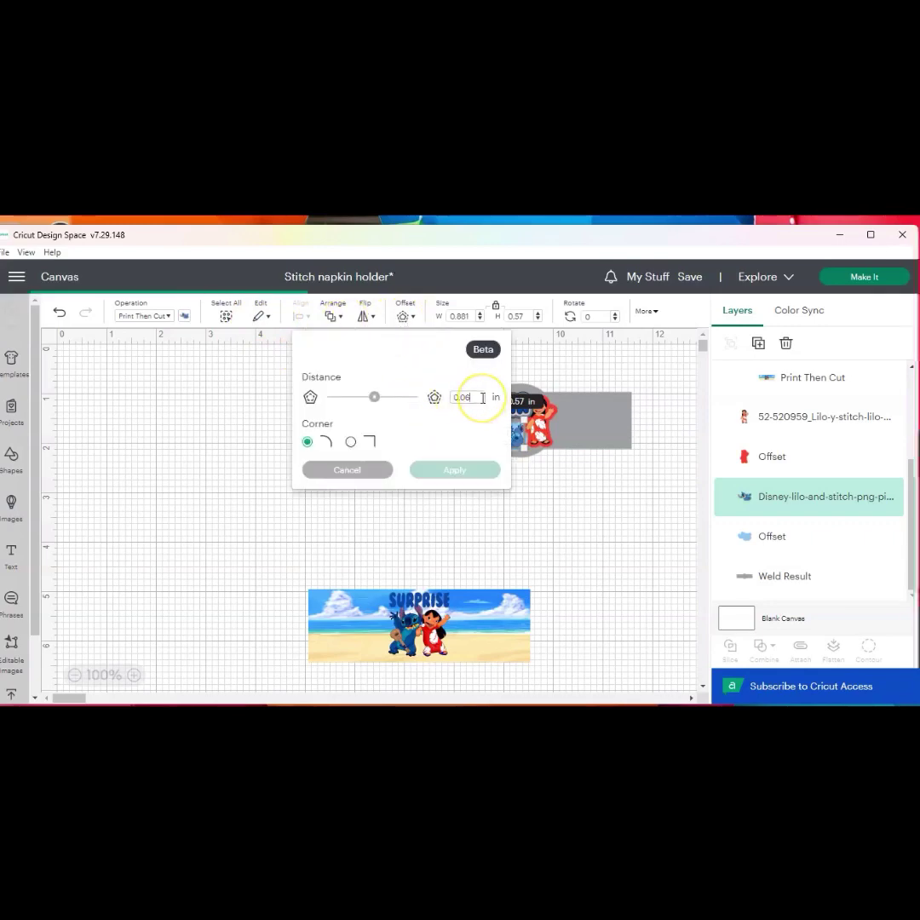
drag(374, 397, 372, 397)
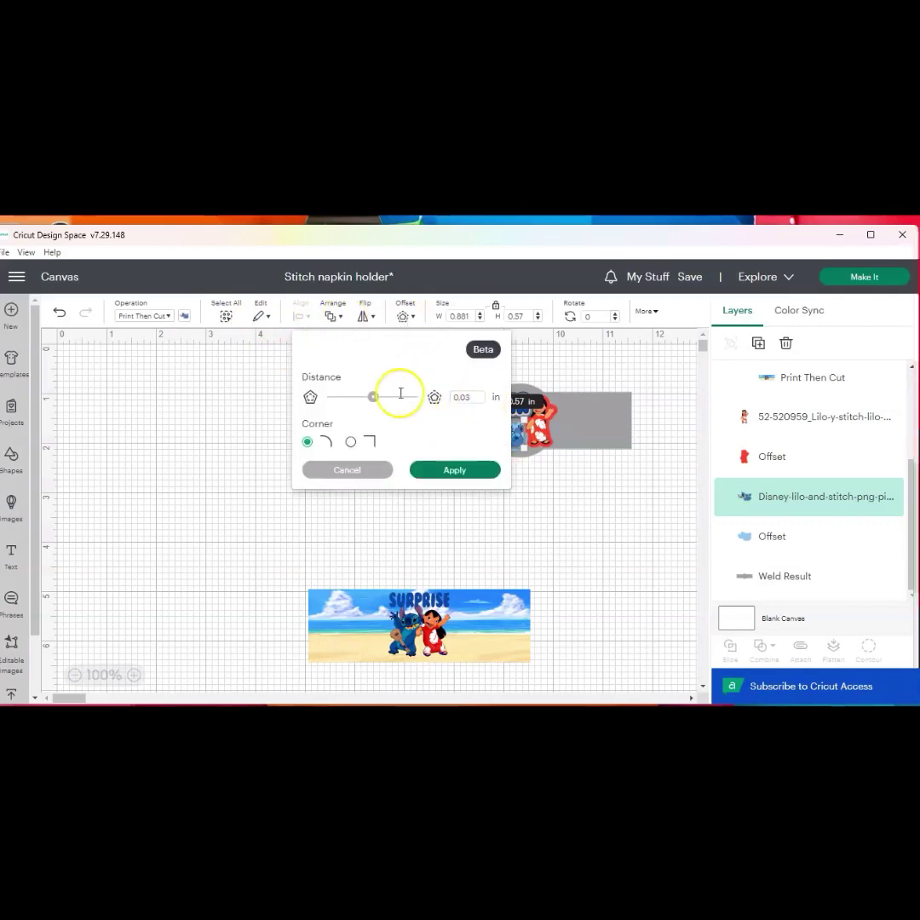
click(473, 474)
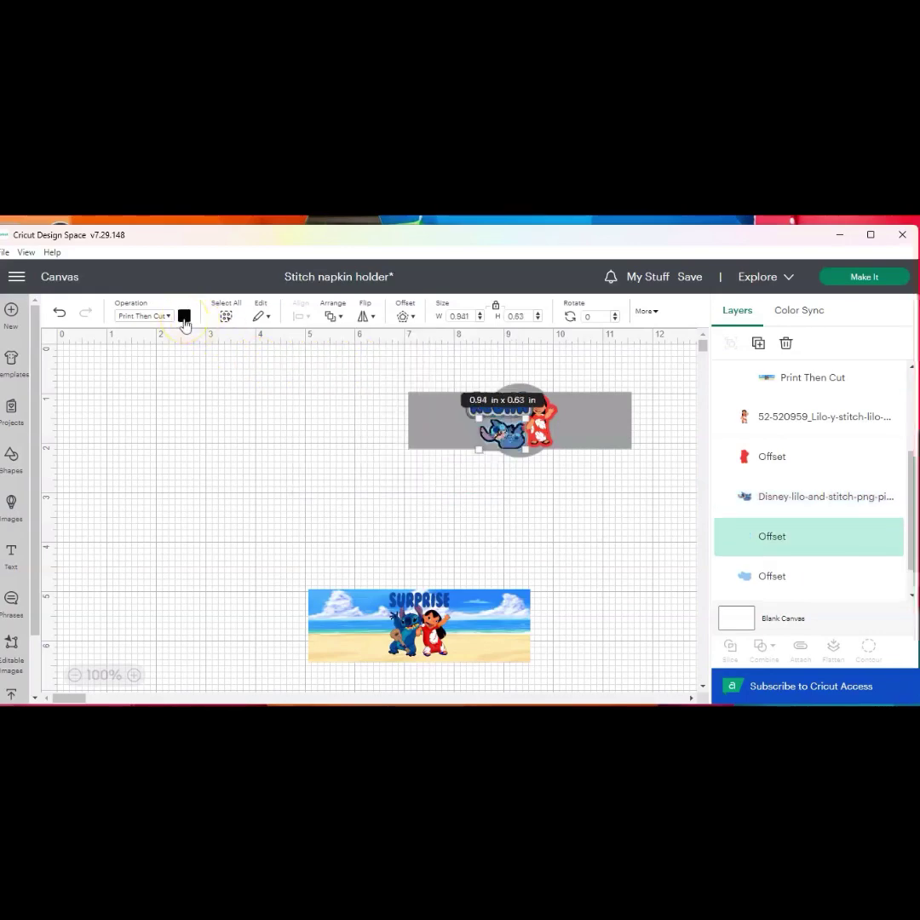
click(184, 317)
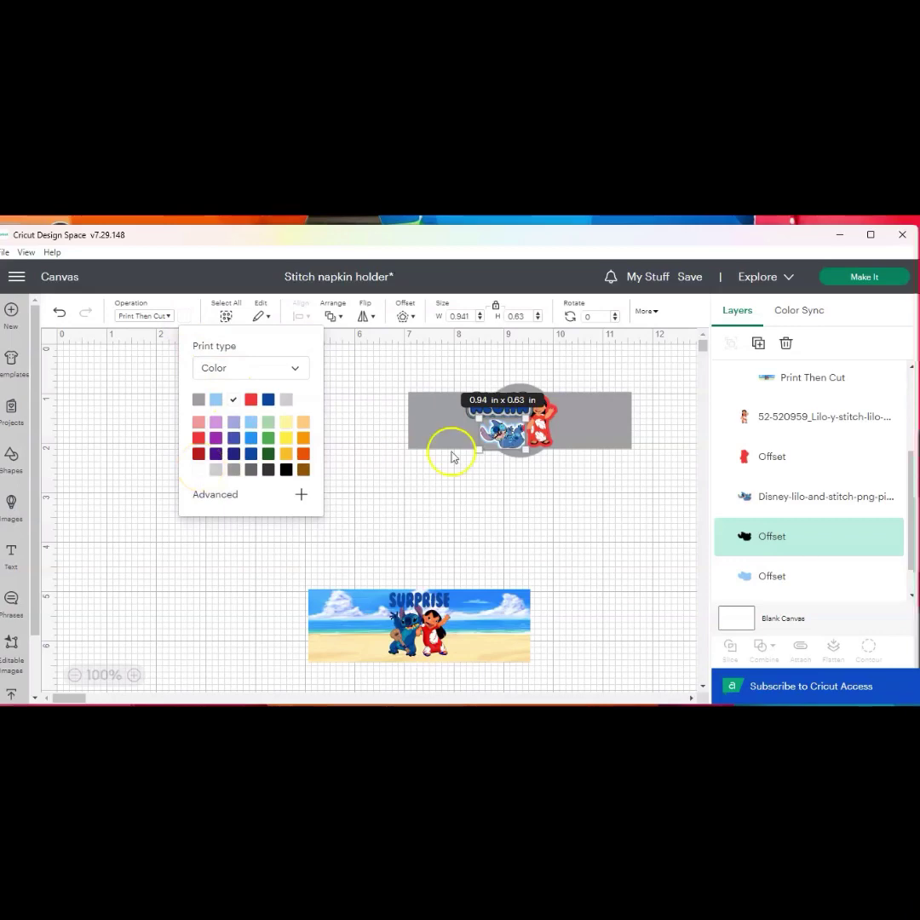
Create a second, rounded-corner offset of 0.03 in around Lilo on the gray shape and fill it with white.
click(552, 435)
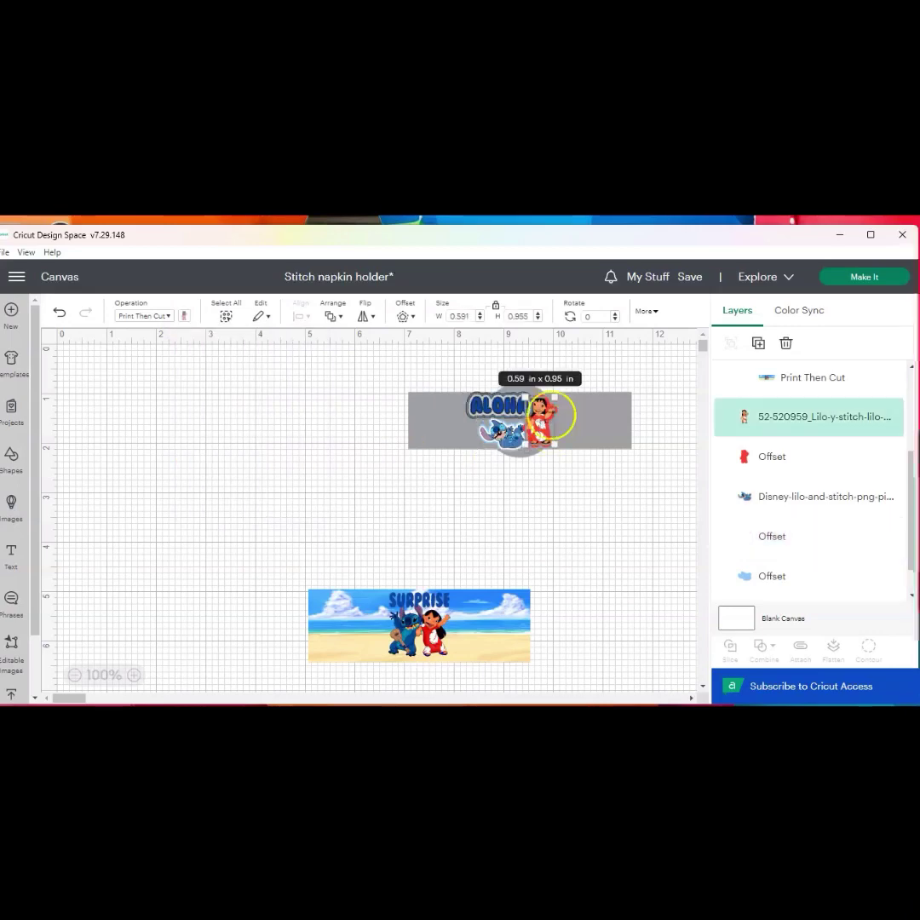
click(408, 319)
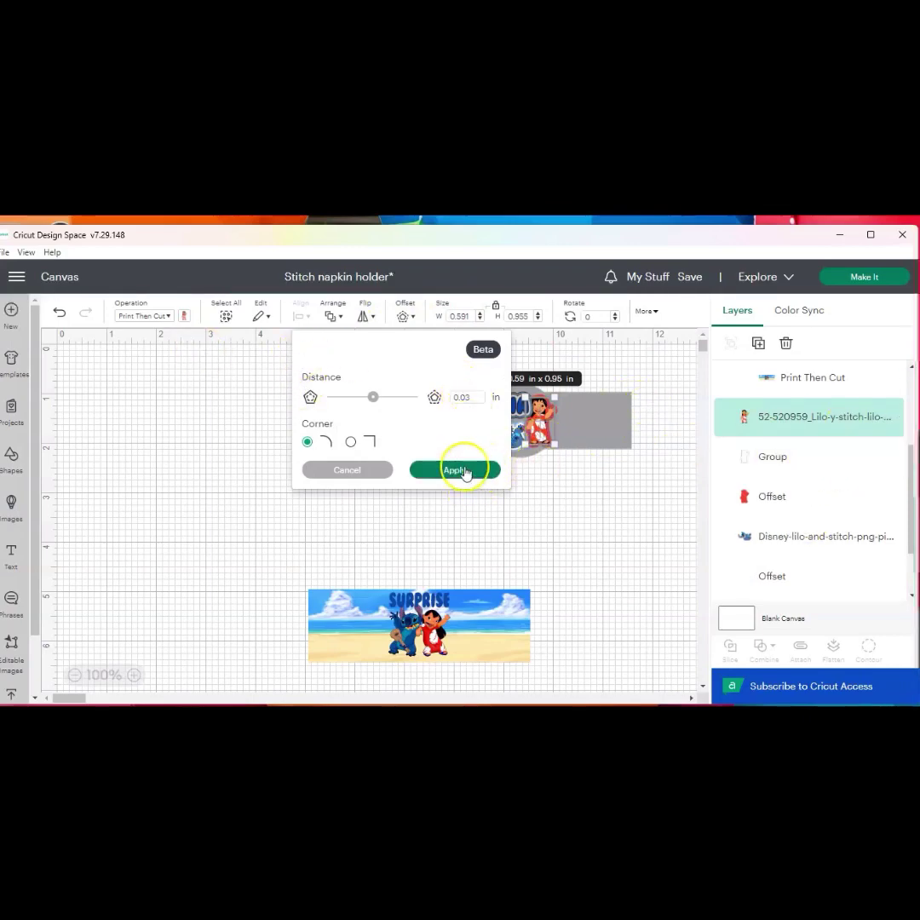
click(240, 307)
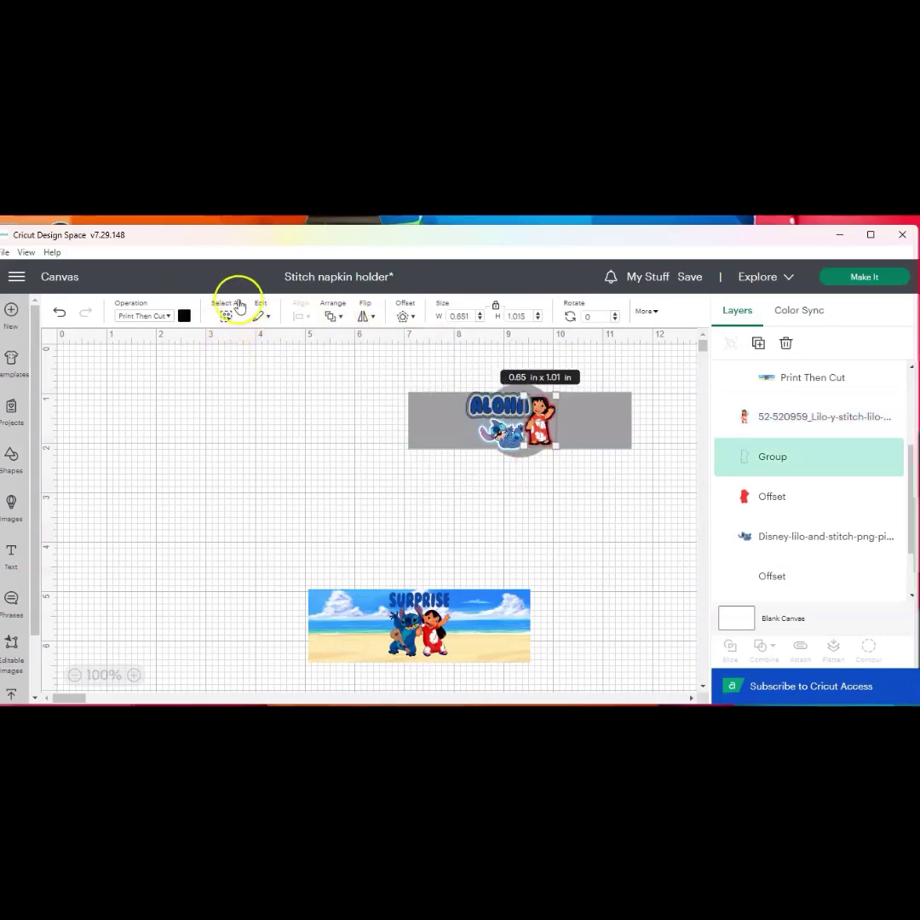
click(184, 319)
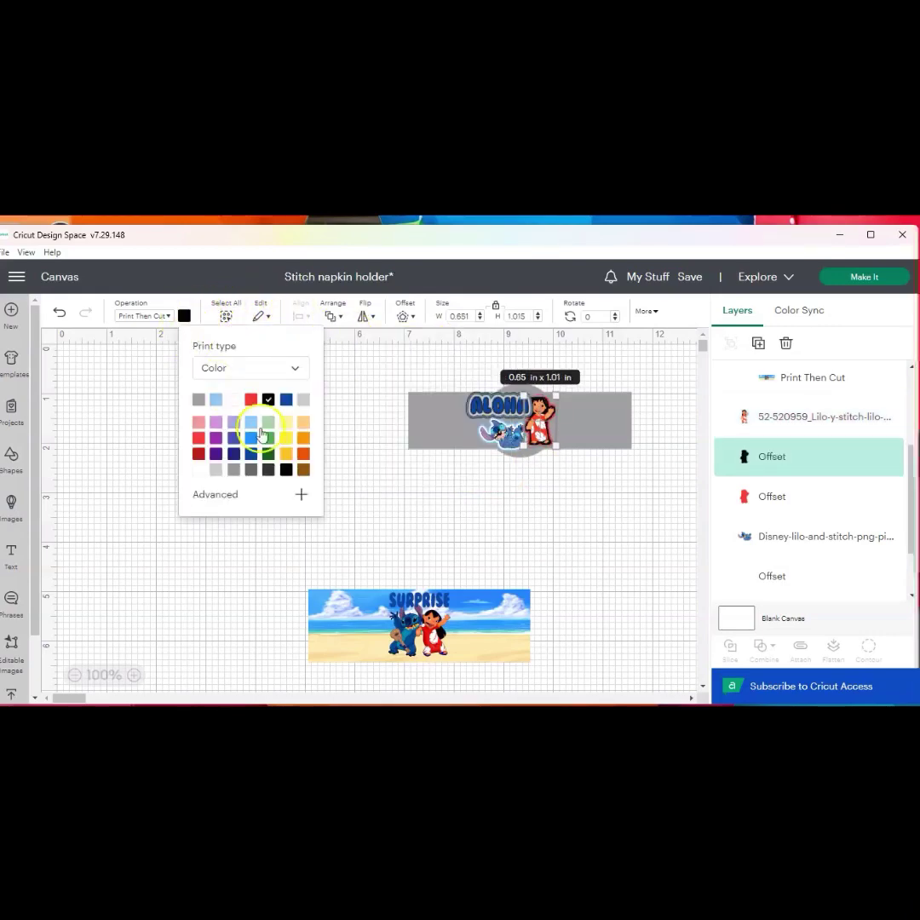
click(201, 471)
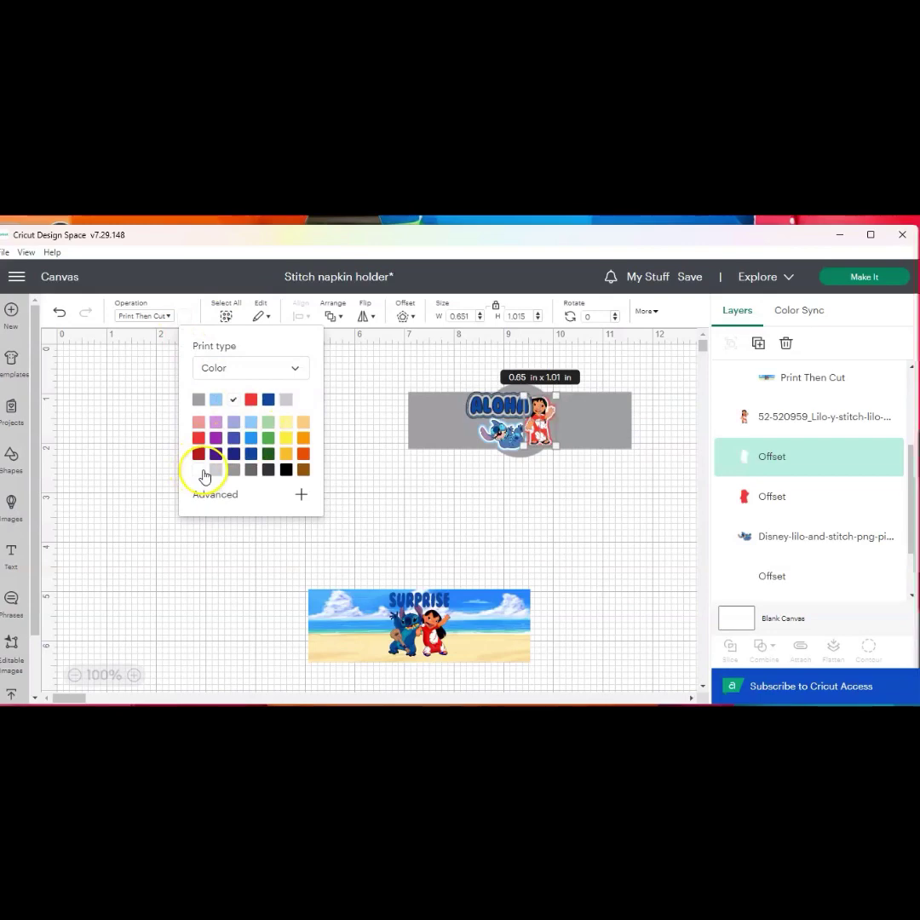
Change the operation of both offsets around Lilo, white and red, from Print Then Cut to Basic Cut.
click(168, 317)
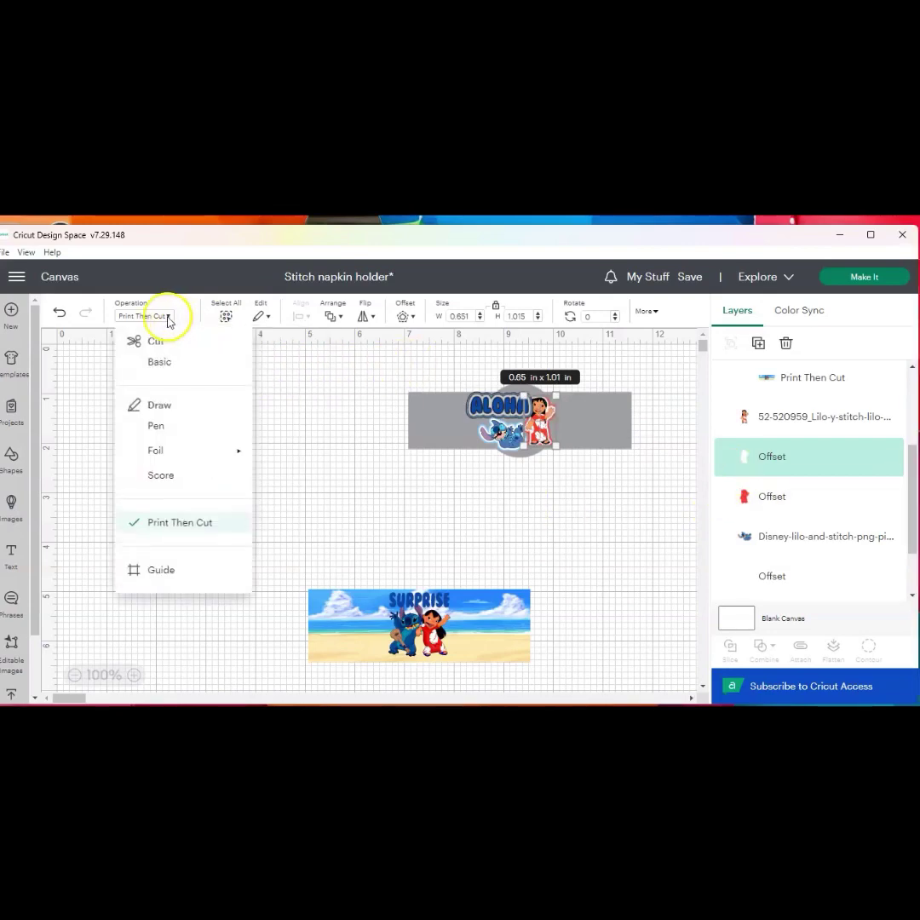
click(168, 317)
click(169, 318)
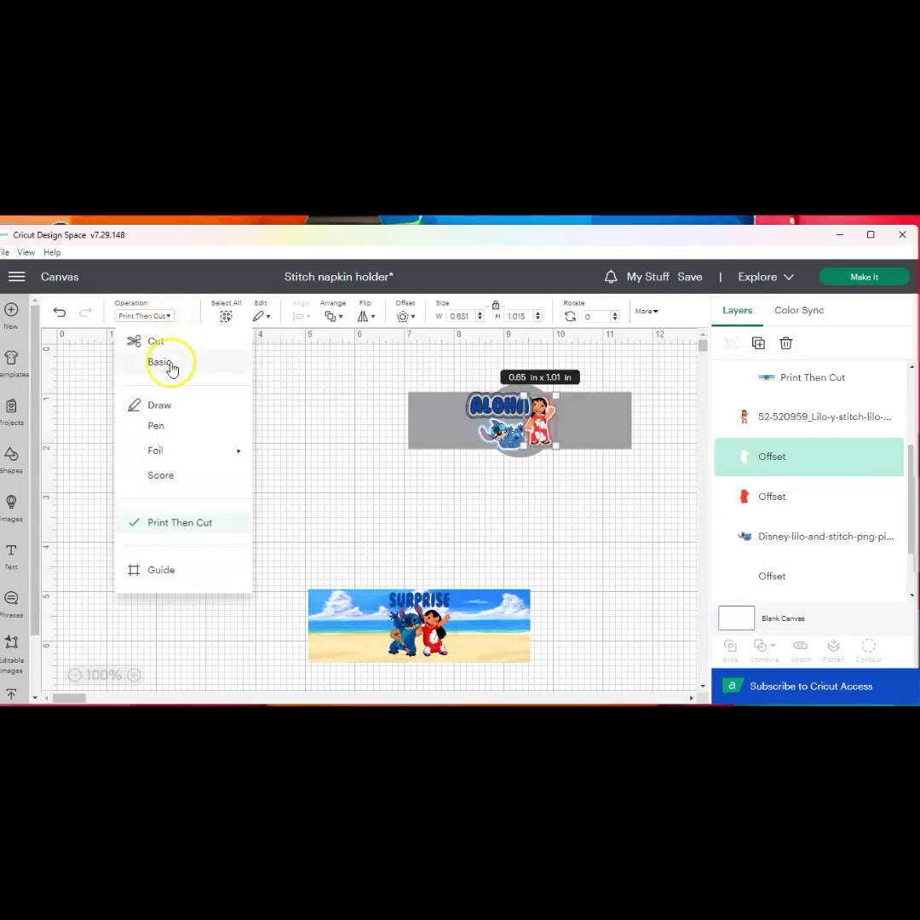
click(162, 362)
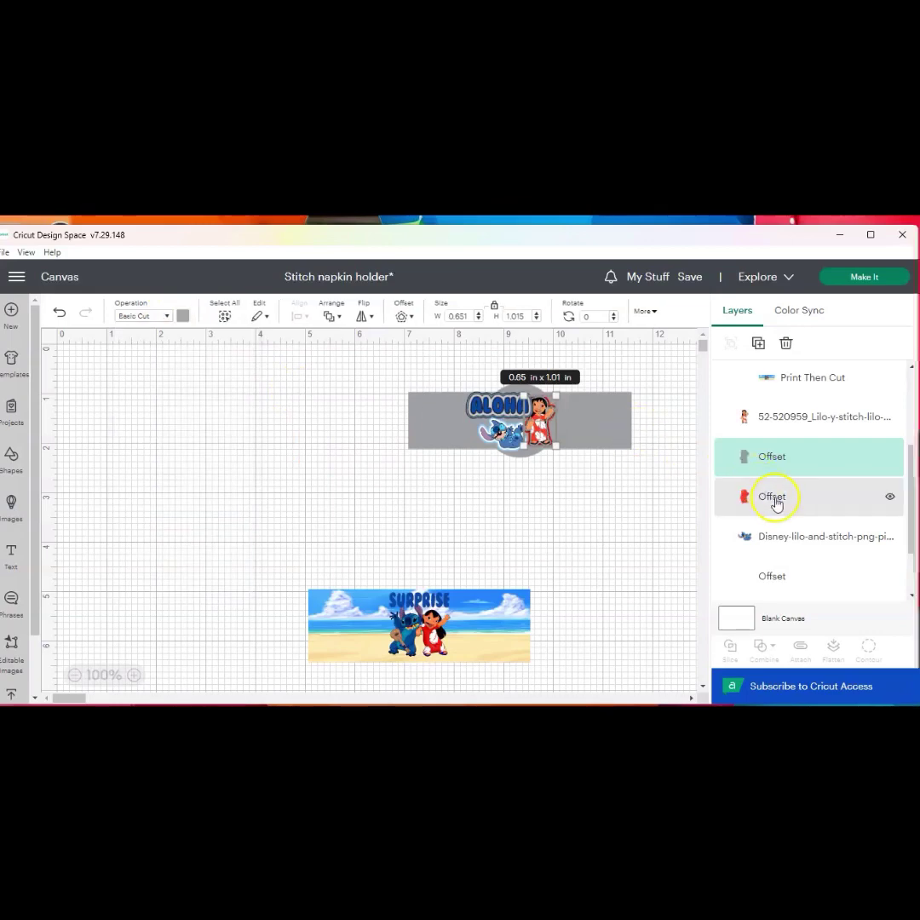
click(160, 317)
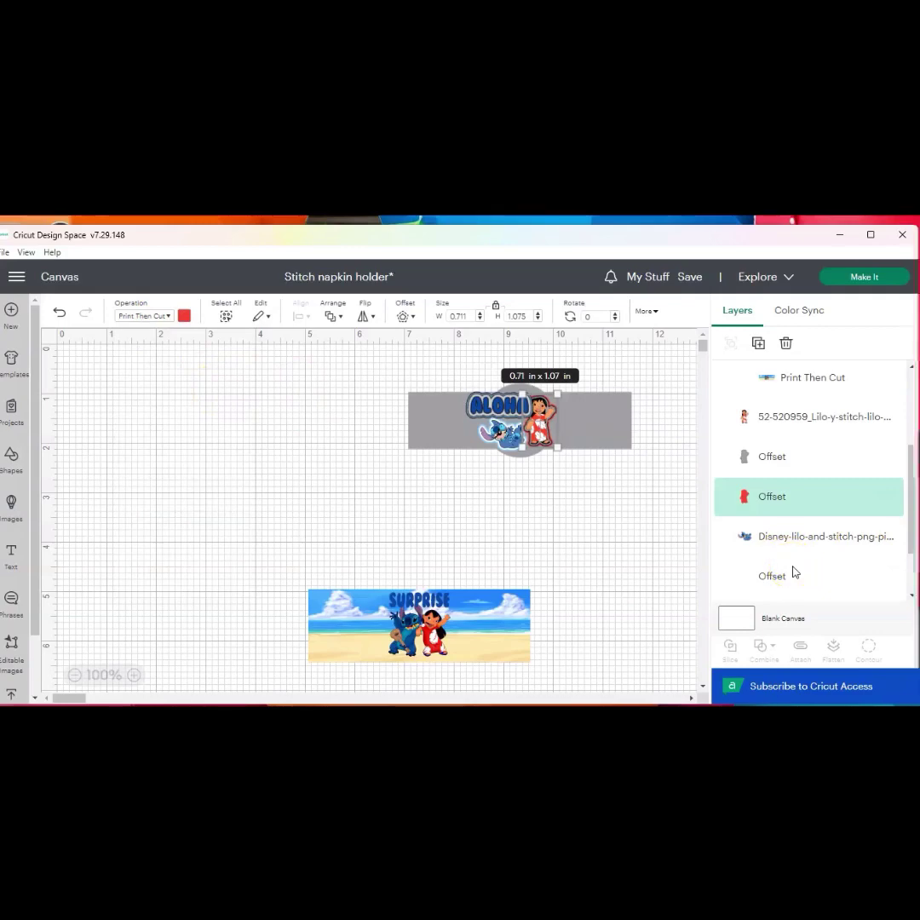
Change the white and light blue offsets behind the laughing Stitch to Basic Cut.
scroll(782, 530, down, 1)
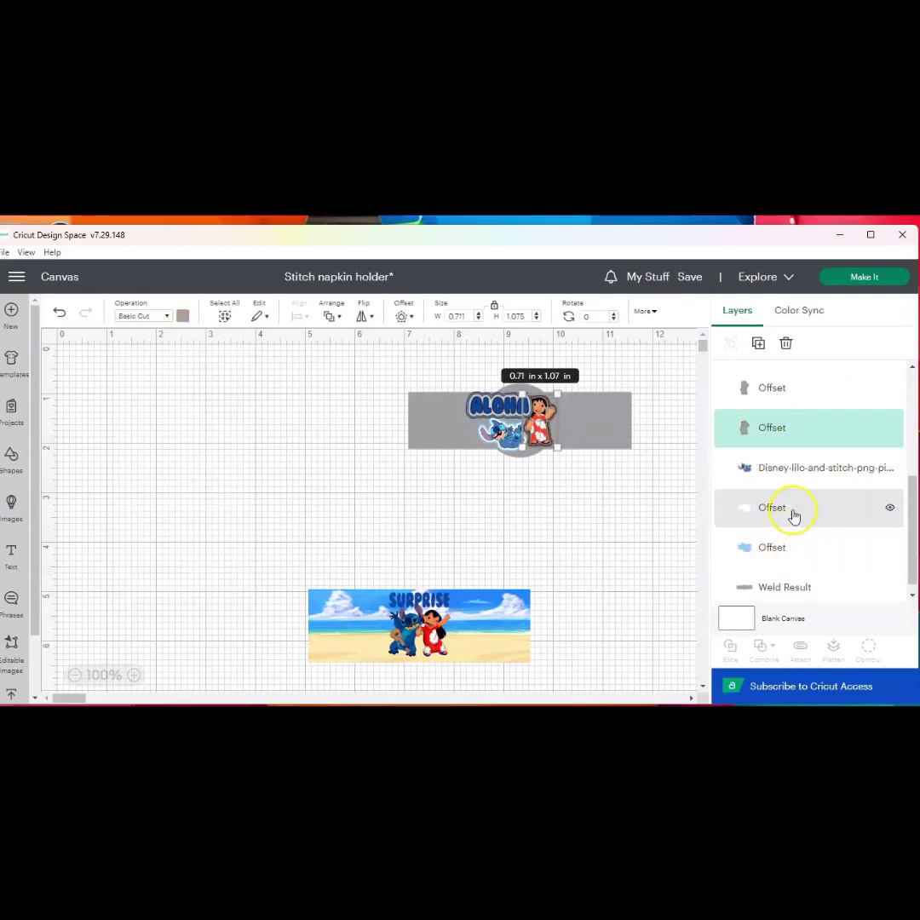
click(145, 316)
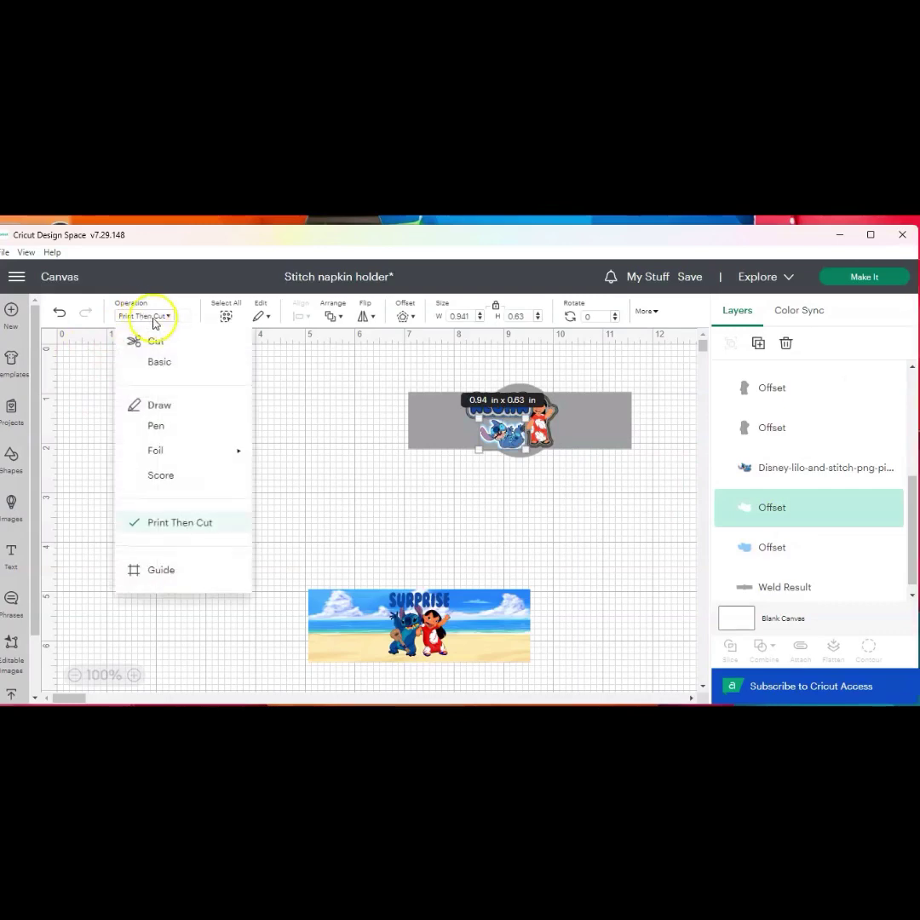
shift+click(816, 549)
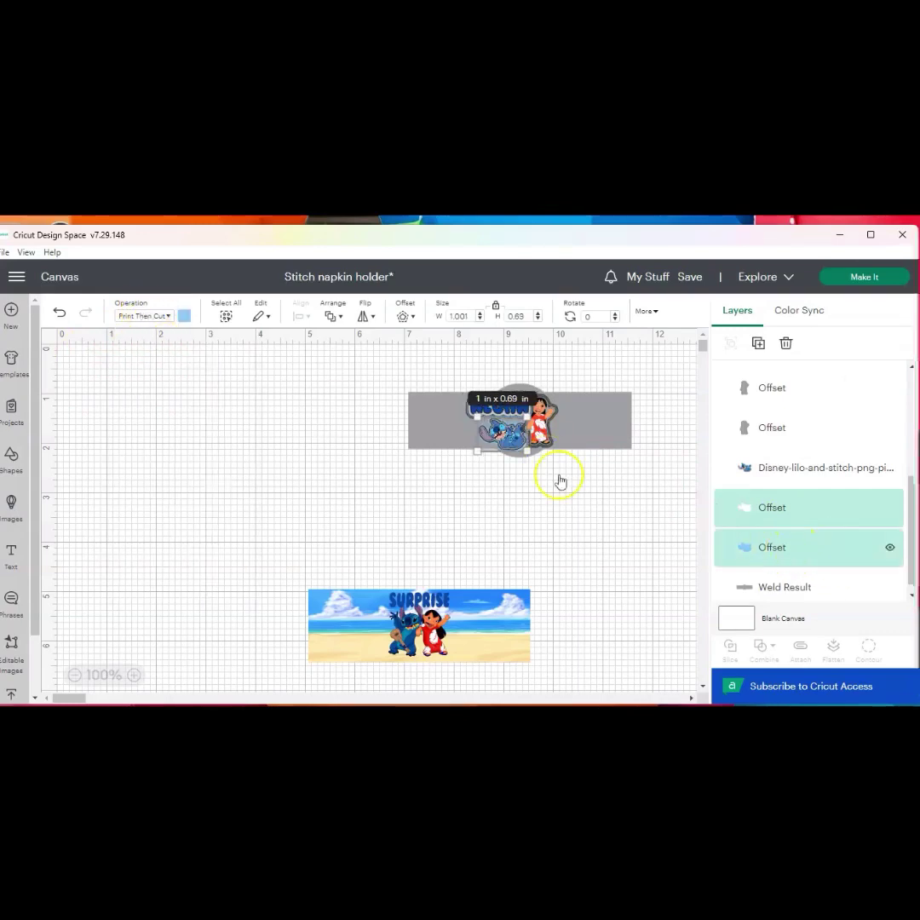
click(165, 317)
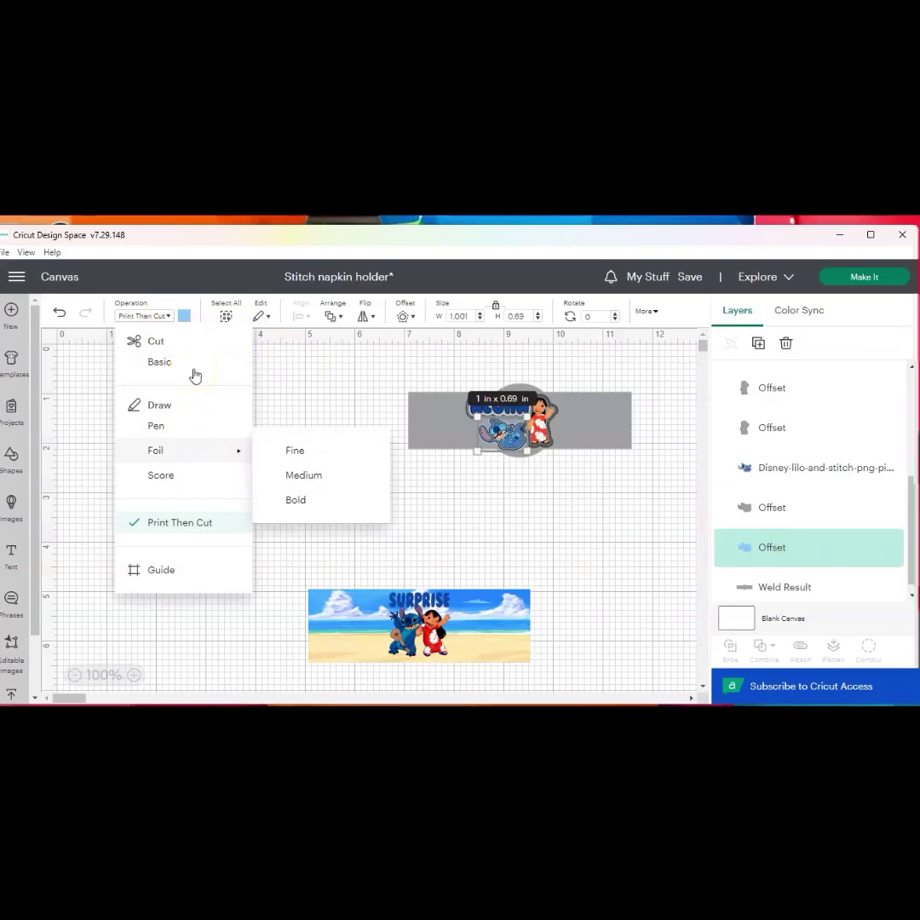
click(161, 363)
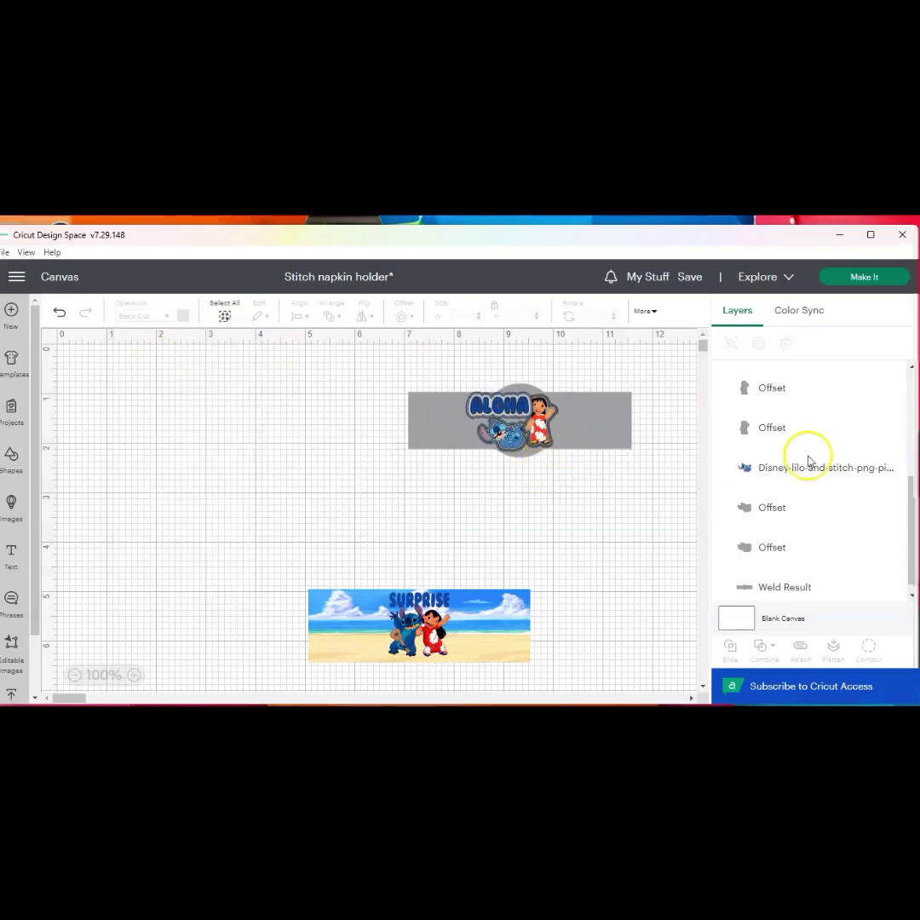
Fill the inner offset behind the laughing Stitch with white and the outer offset with dark blue.
click(777, 509)
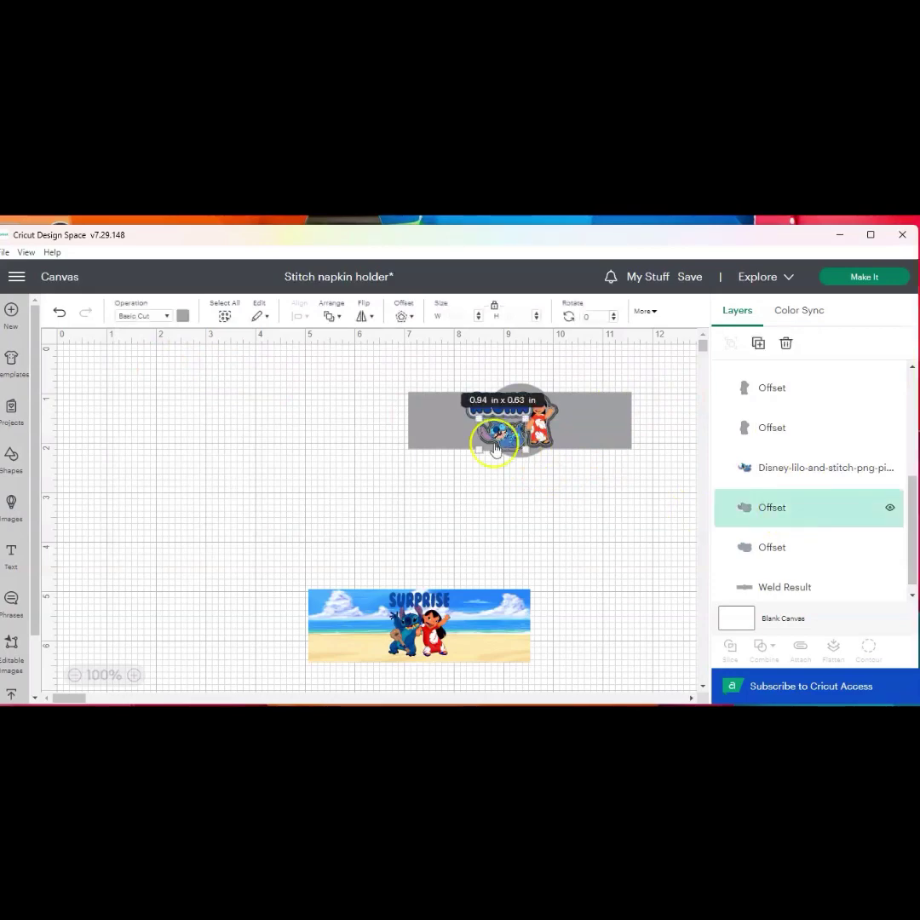
click(182, 316)
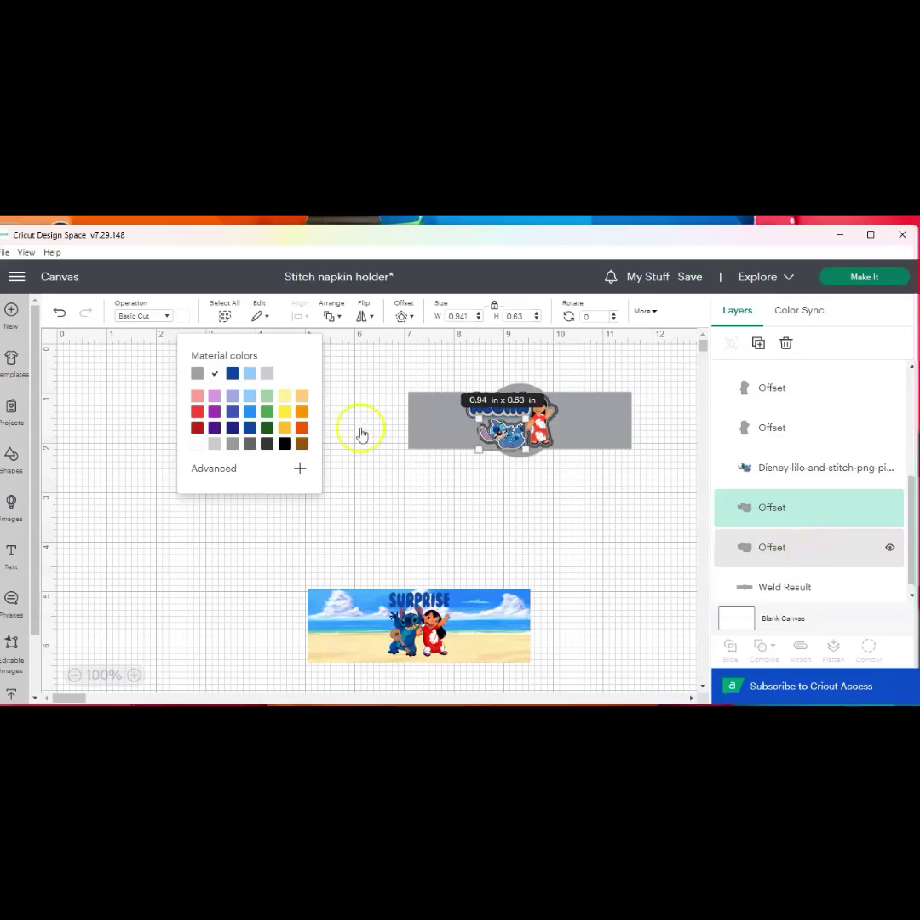
click(182, 316)
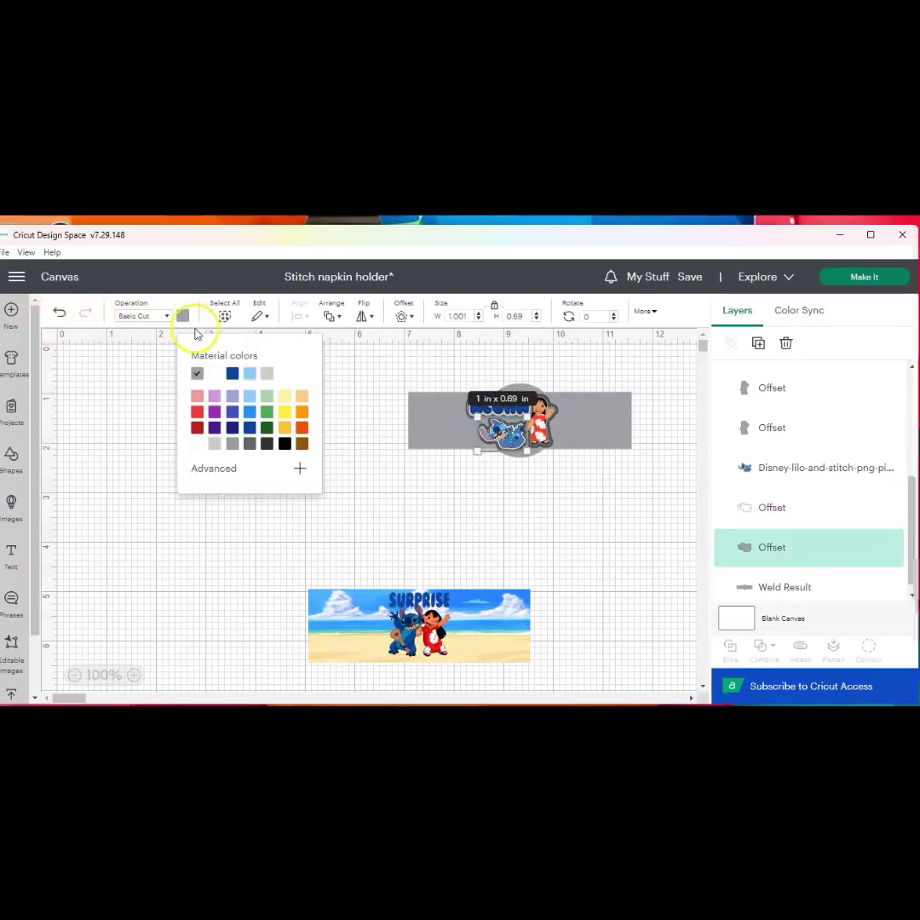
click(237, 378)
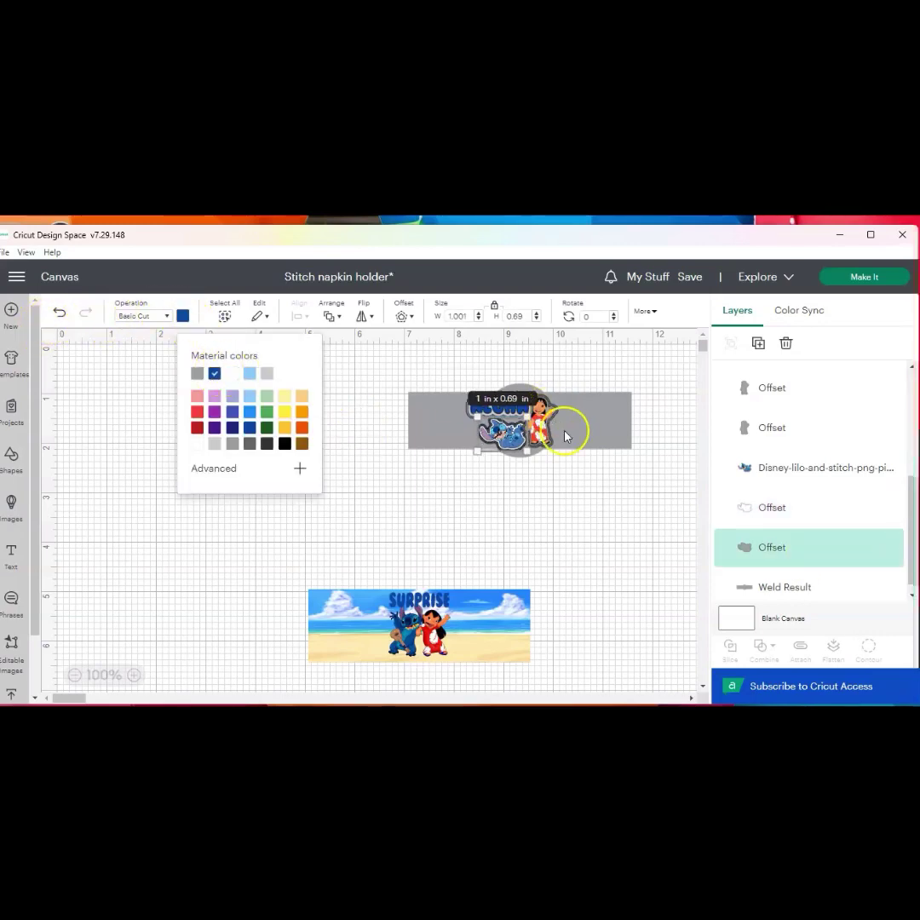
Fill the outer offset around Lilo with white and the inner offset with light pink.
shift+click(813, 428)
click(183, 316)
click(182, 316)
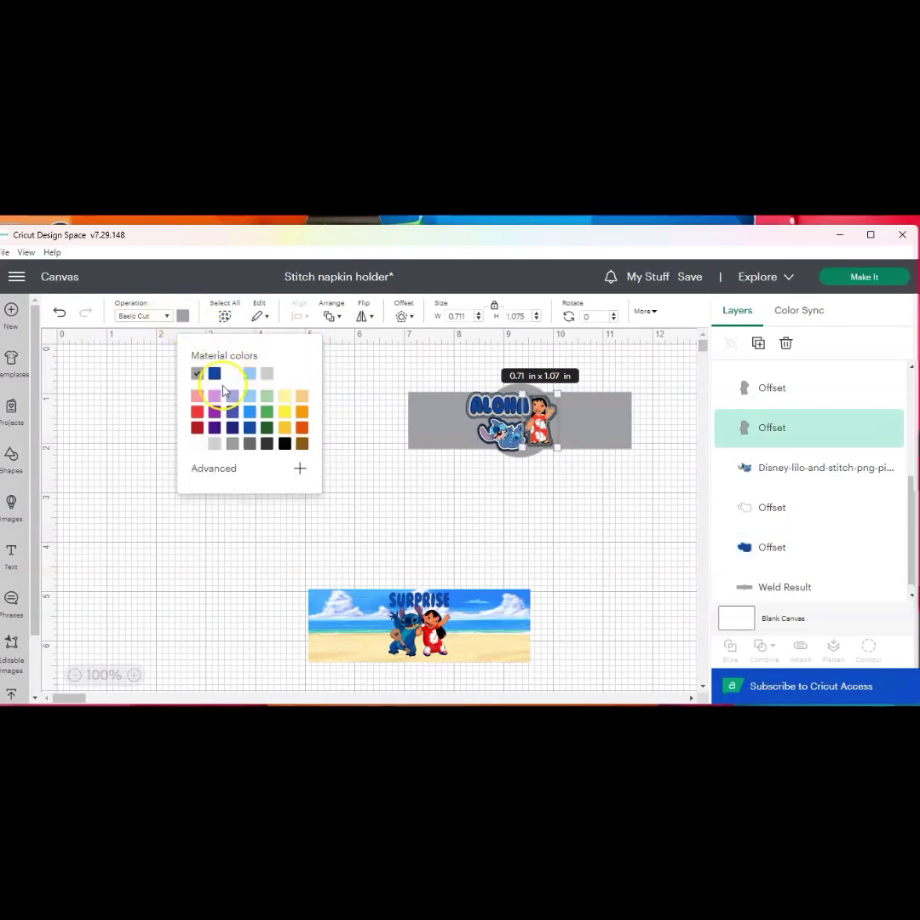
click(201, 448)
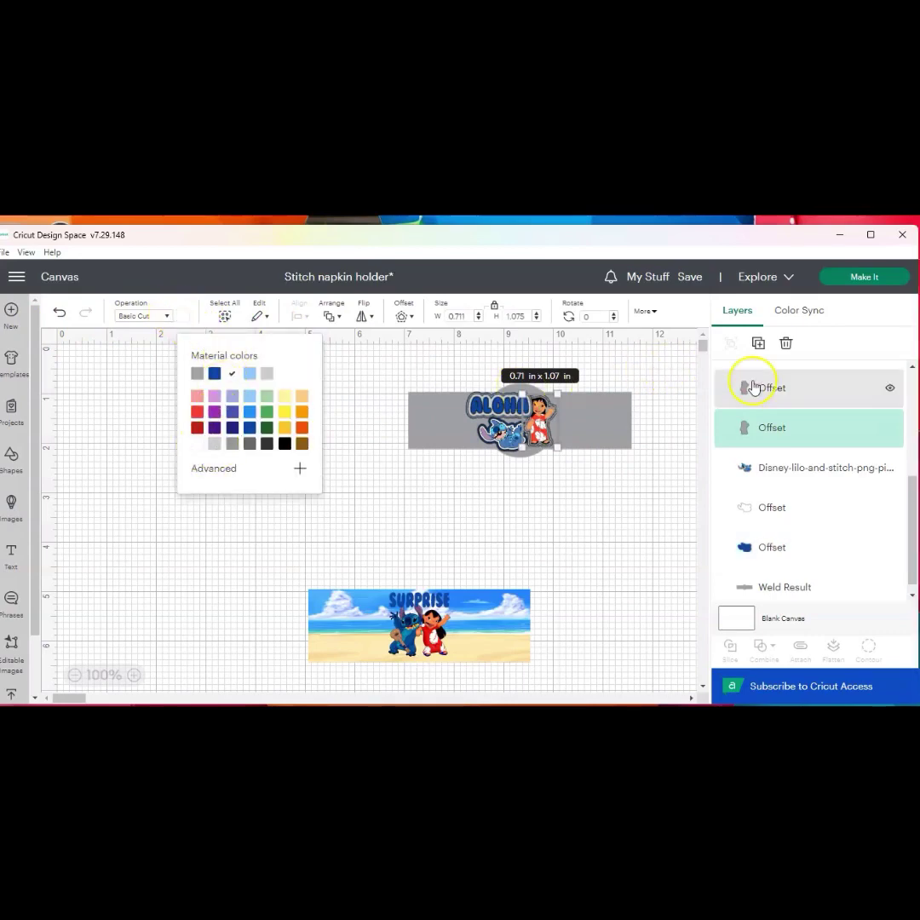
click(266, 375)
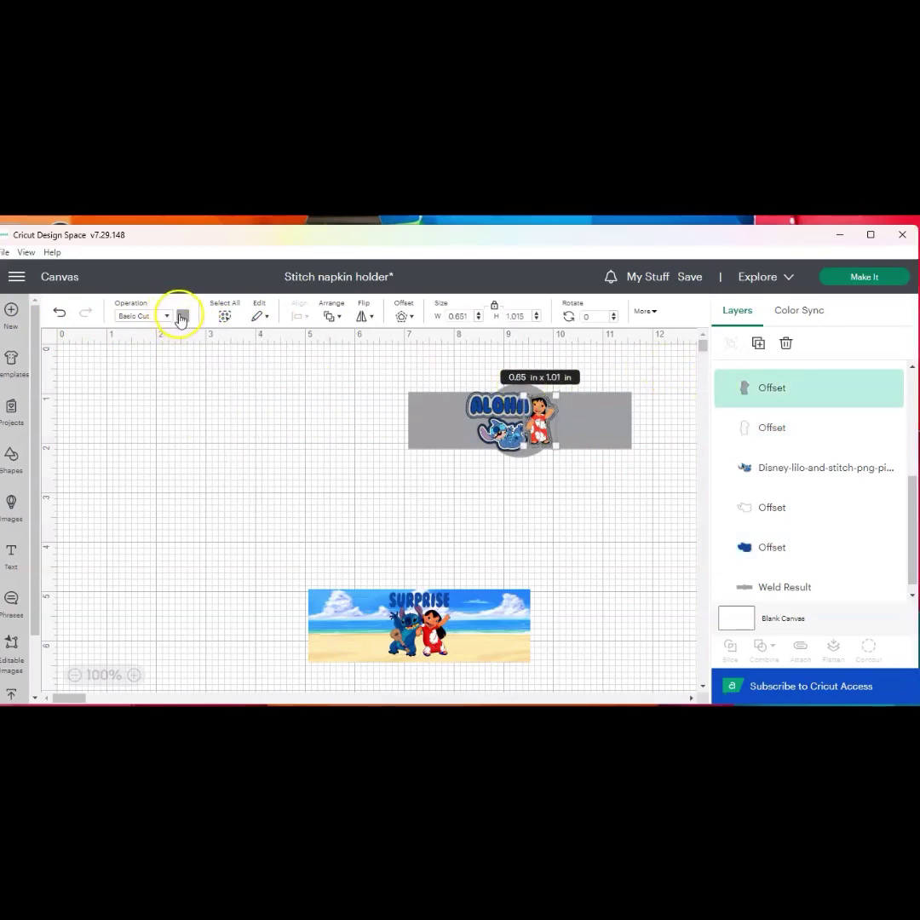
click(181, 317)
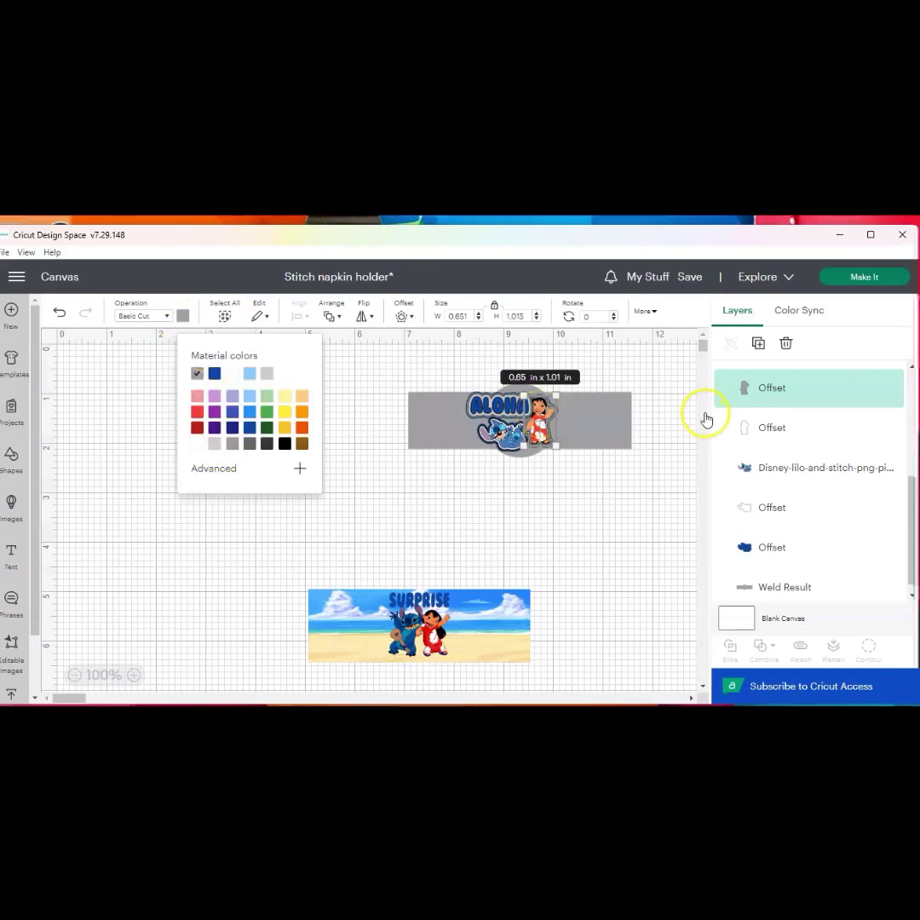
Fill the inner offset around ALOHA with dark blue.
scroll(767, 418, up, 5)
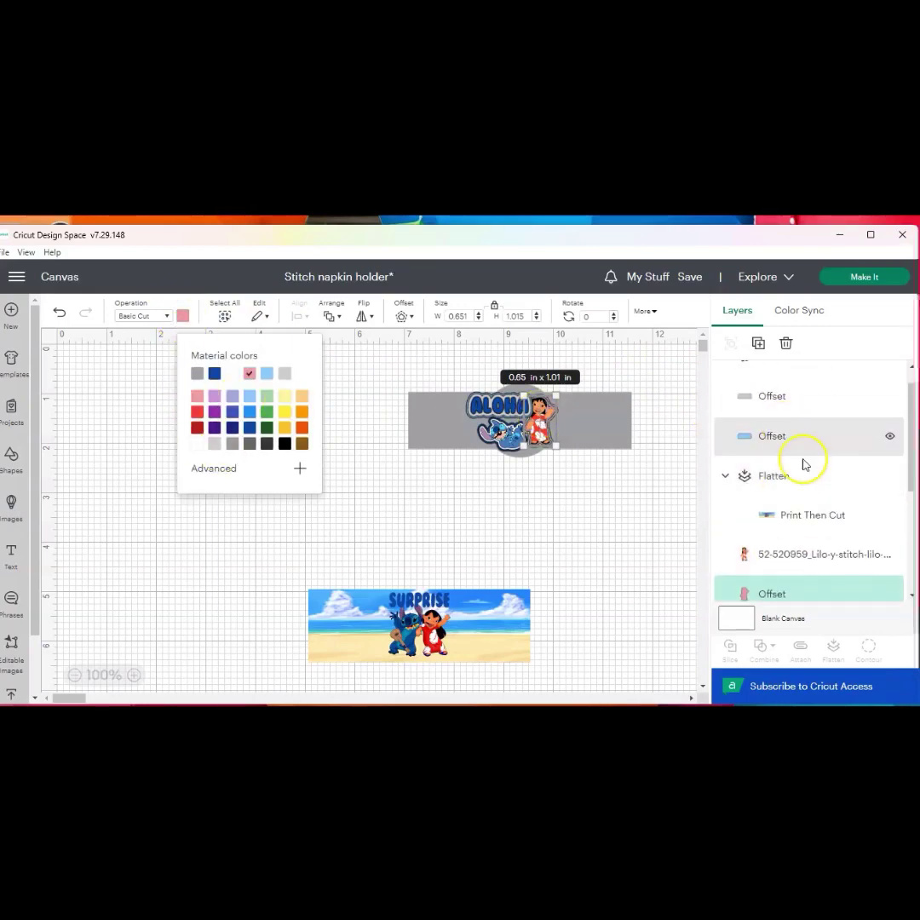
click(799, 436)
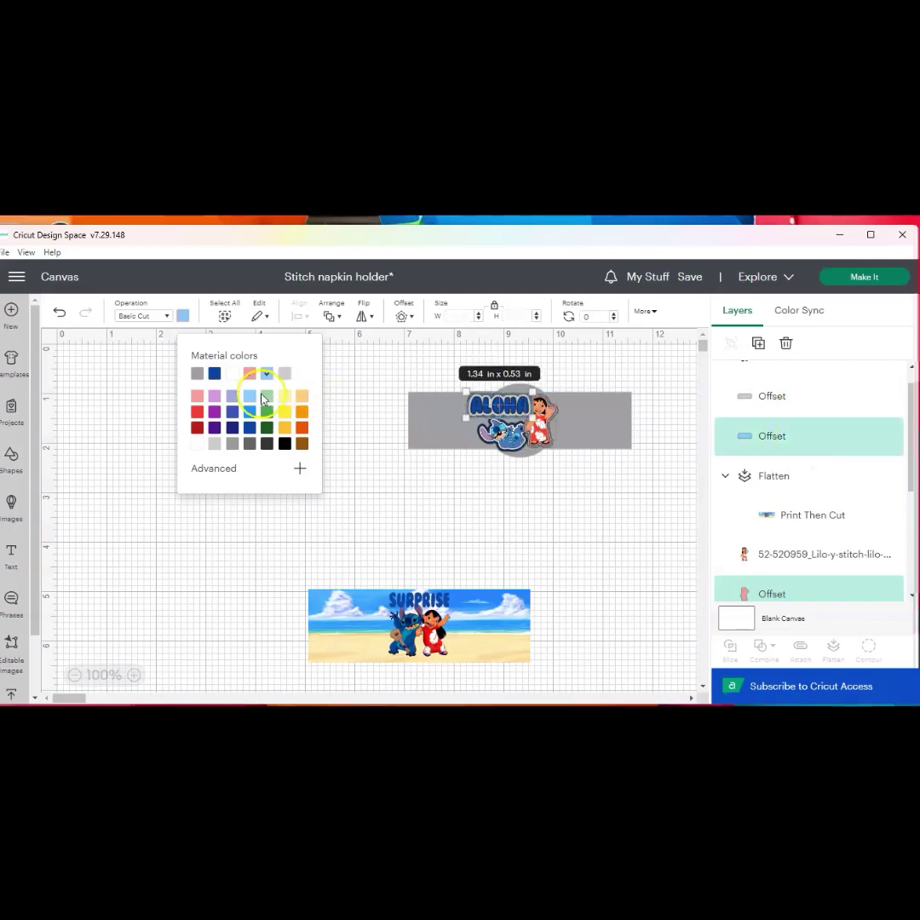
click(182, 317)
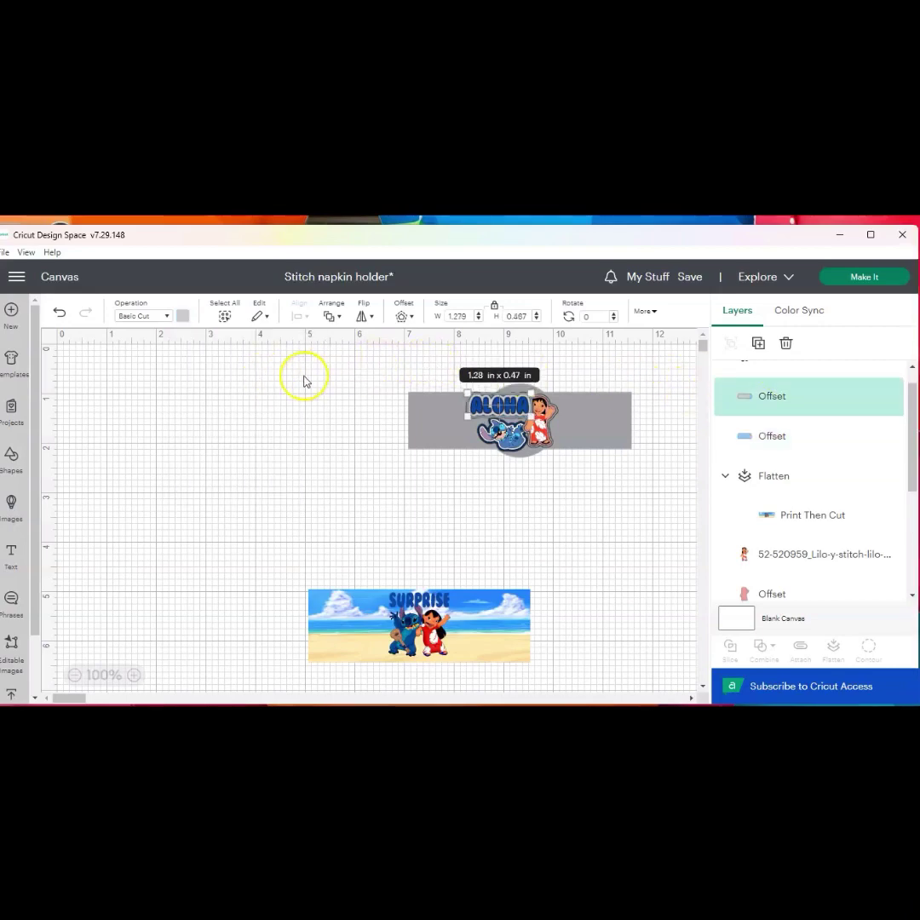
click(167, 318)
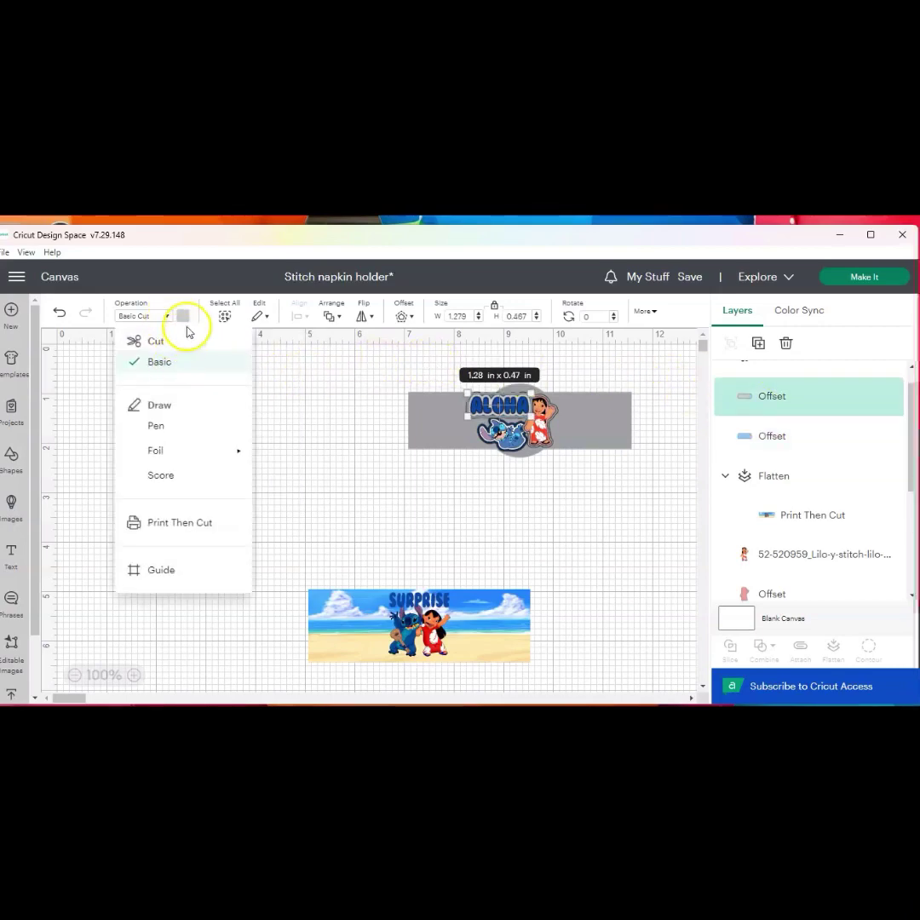
click(182, 318)
click(185, 323)
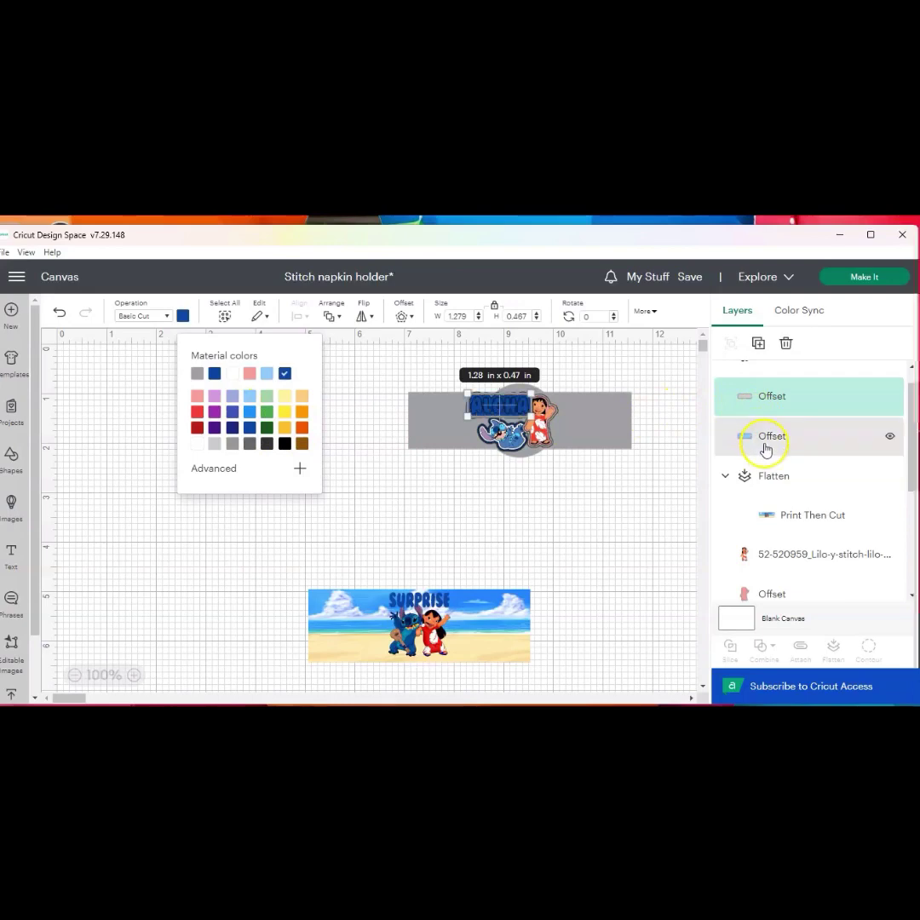
Fill the outer offset around ALOHA with dark blue and the inner offset with light blue.
click(766, 449)
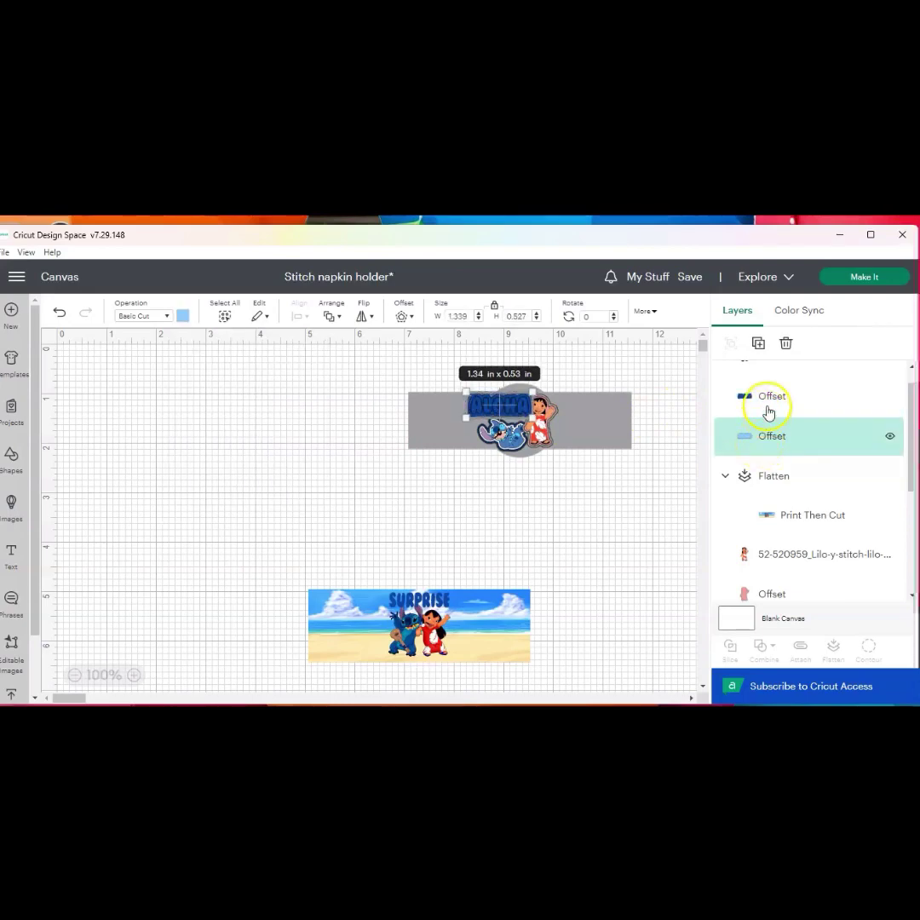
click(182, 317)
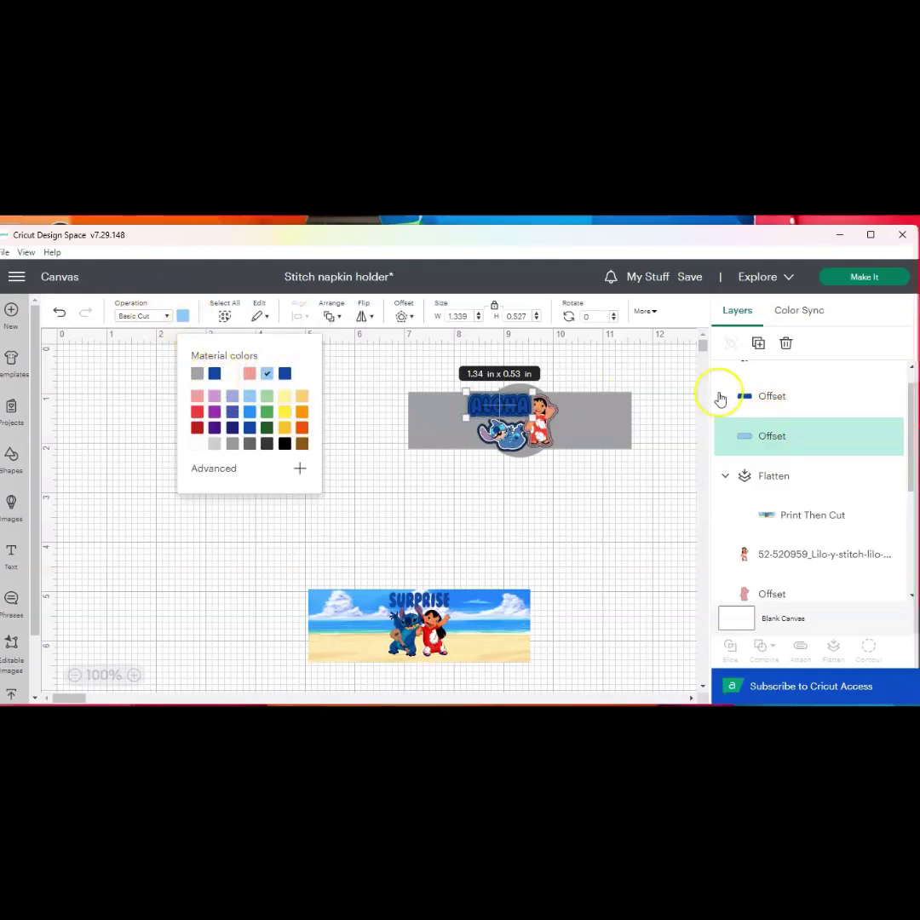
click(183, 316)
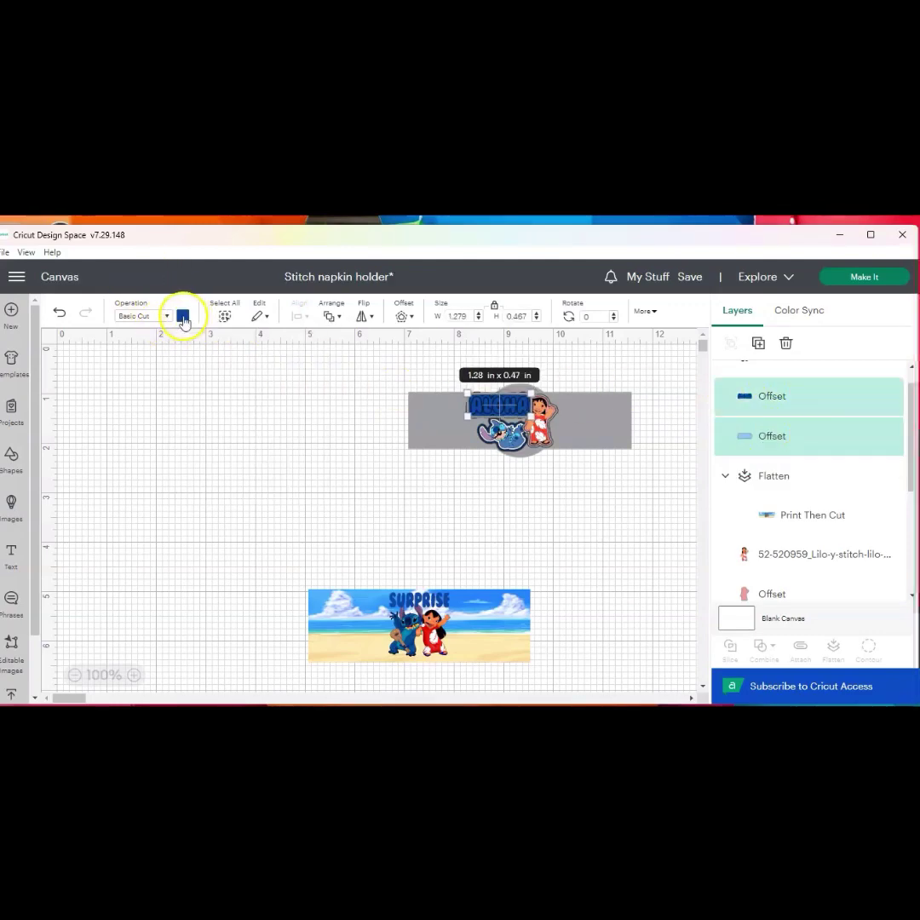
click(184, 315)
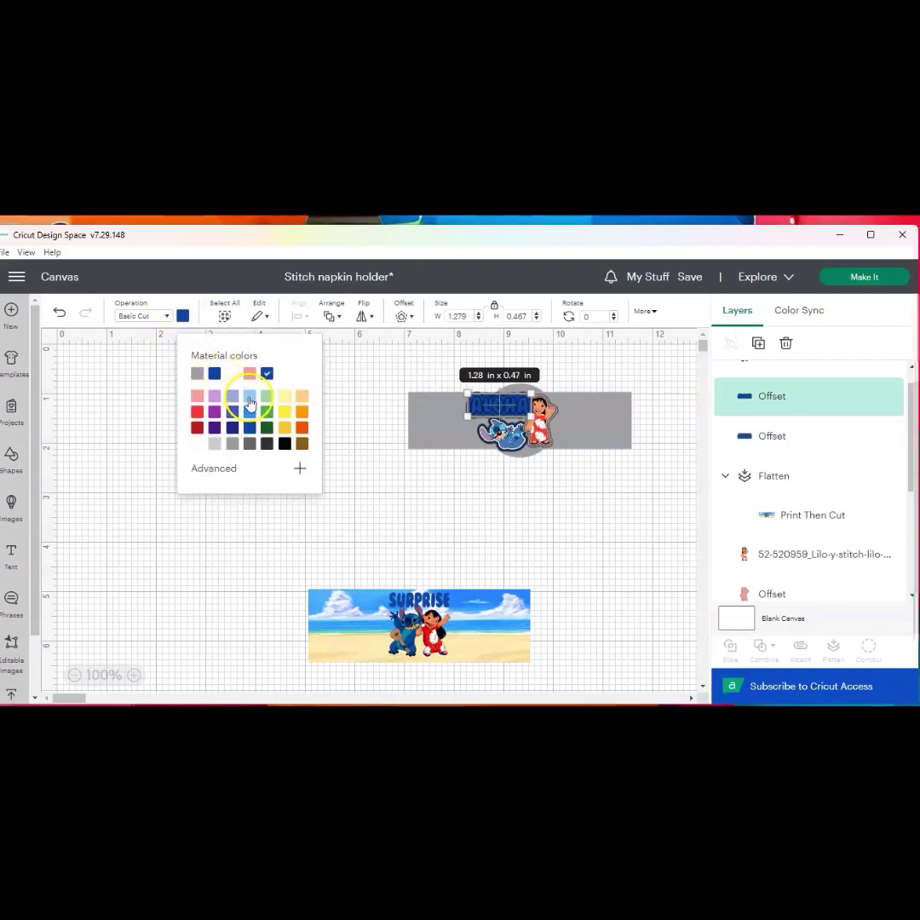
click(249, 403)
click(632, 464)
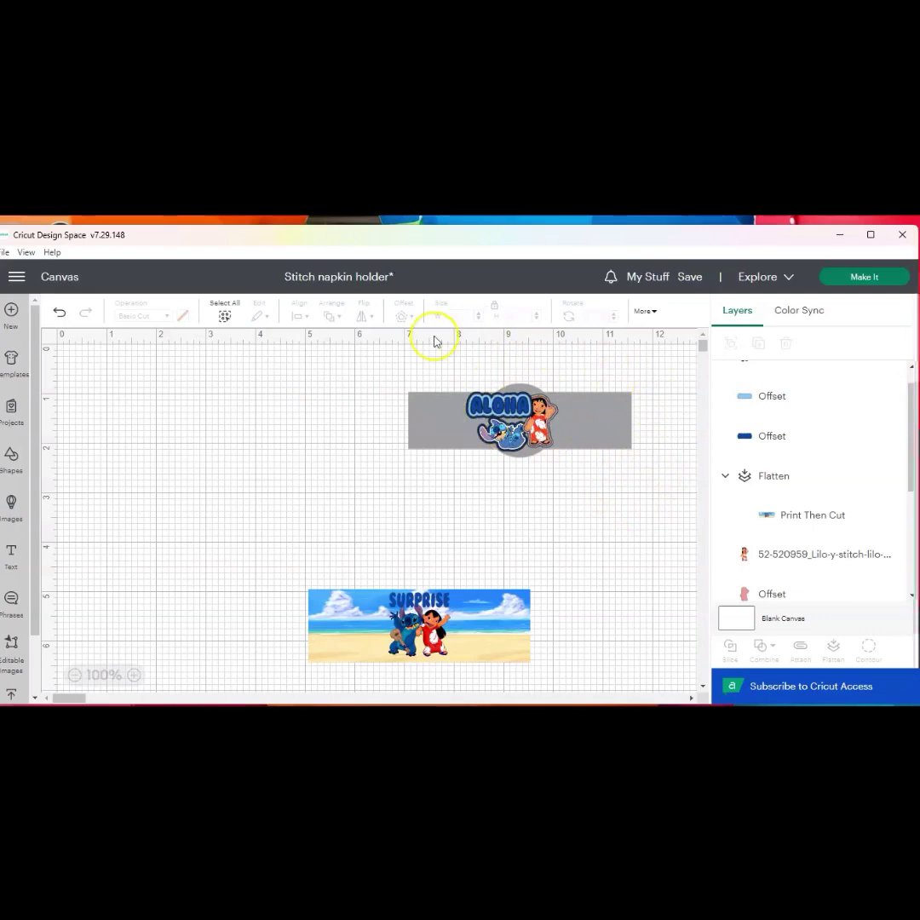
Set the welded label shape to Basic Cut and fill it with white.
click(445, 418)
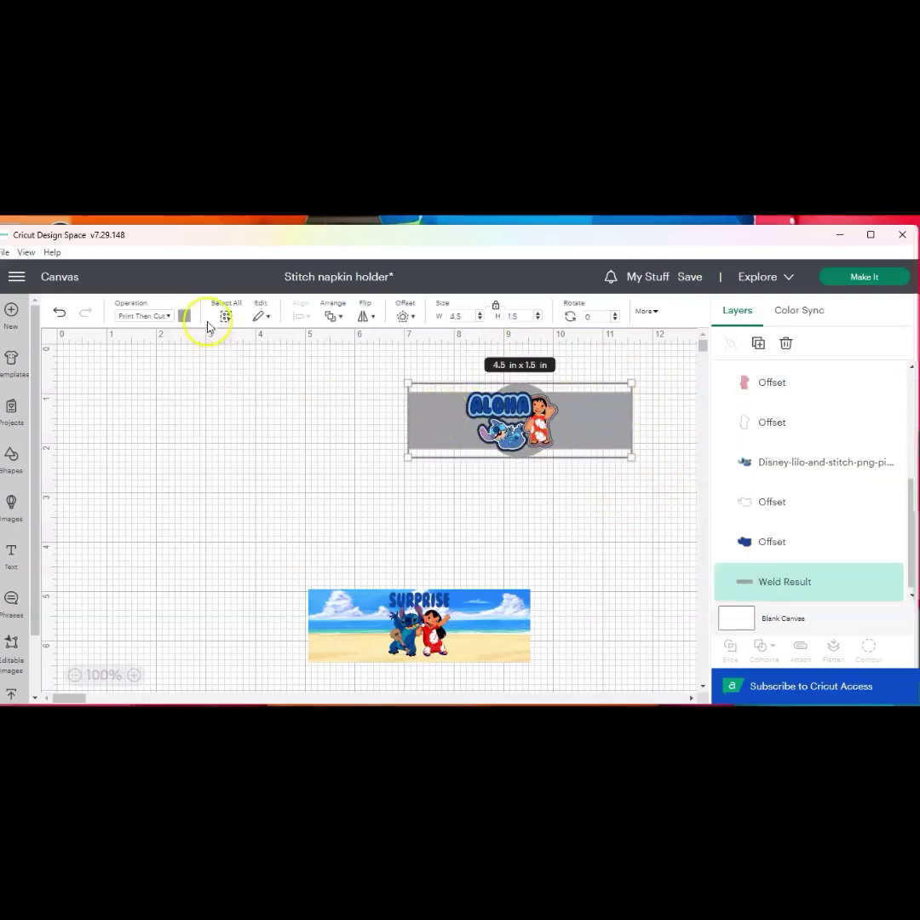
click(185, 316)
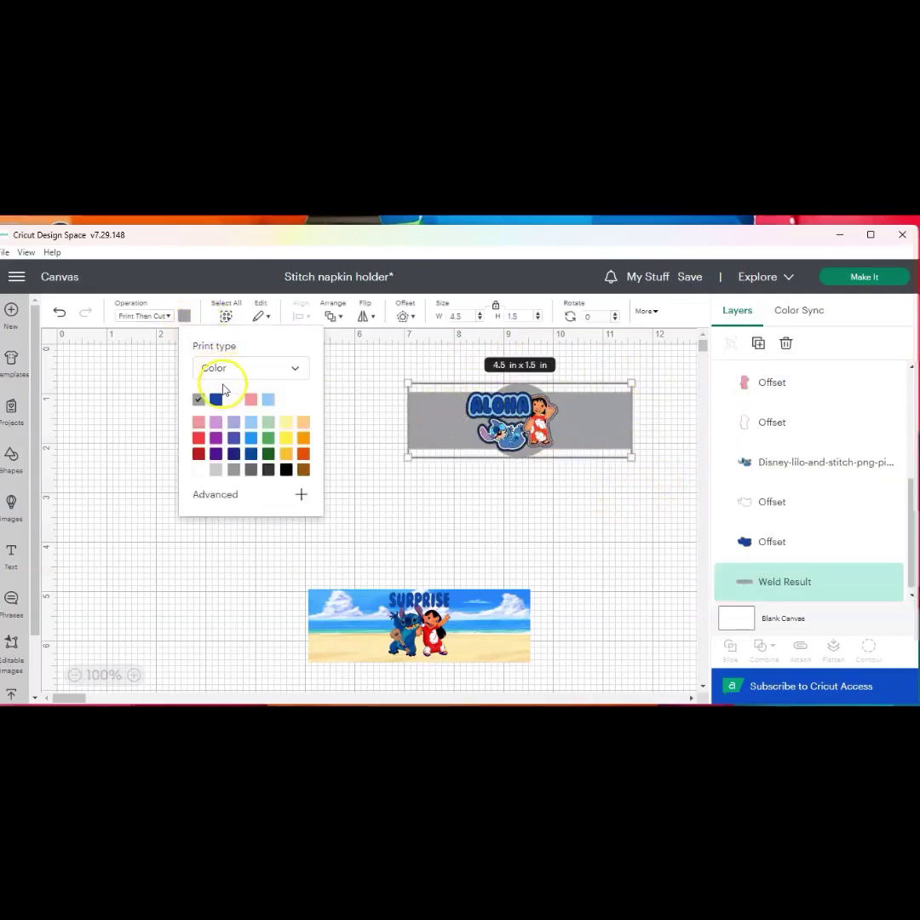
click(203, 468)
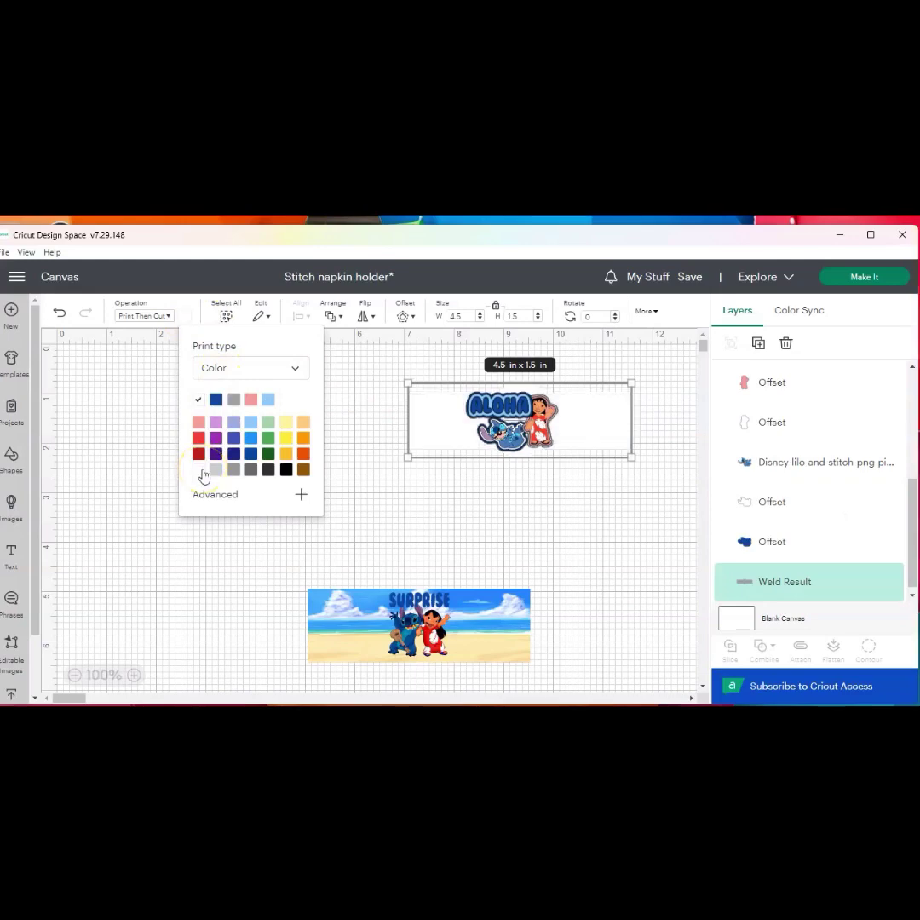
click(168, 316)
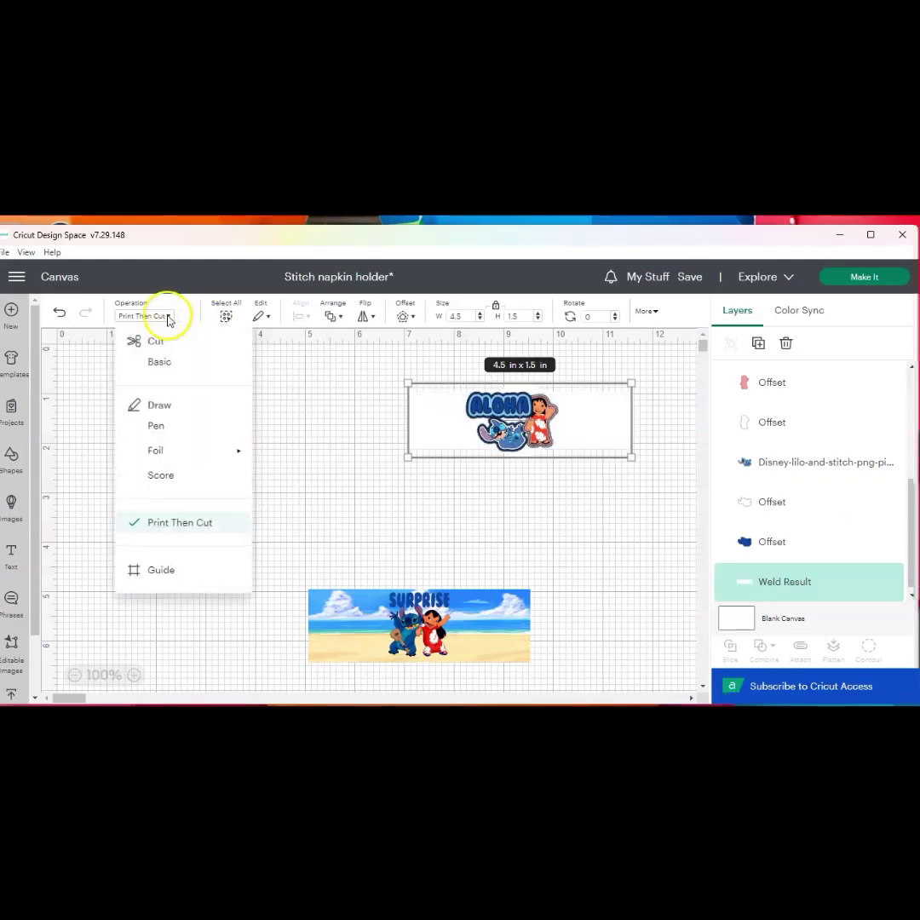
click(175, 365)
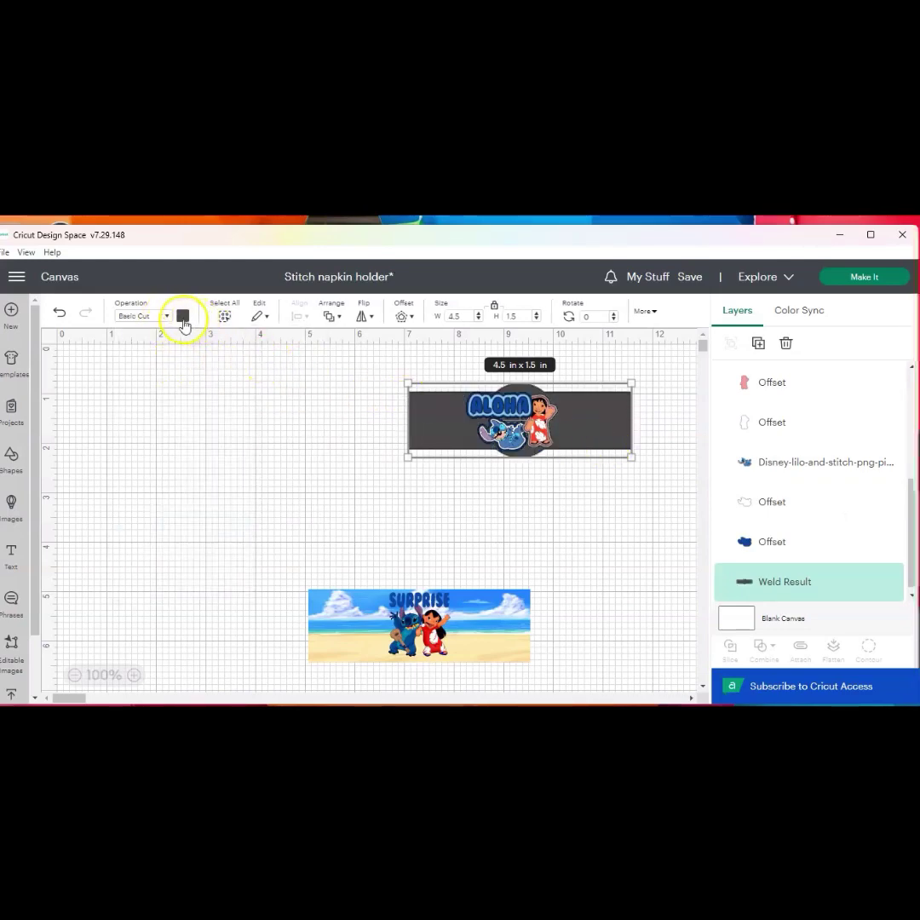
click(182, 316)
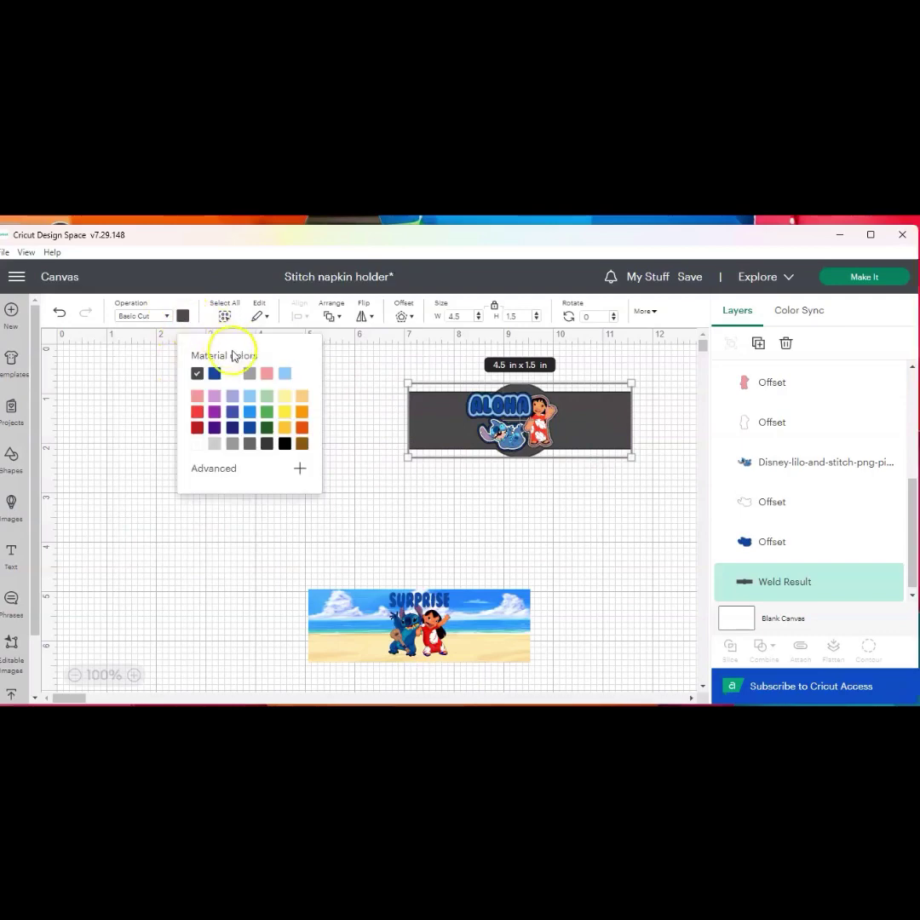
click(364, 427)
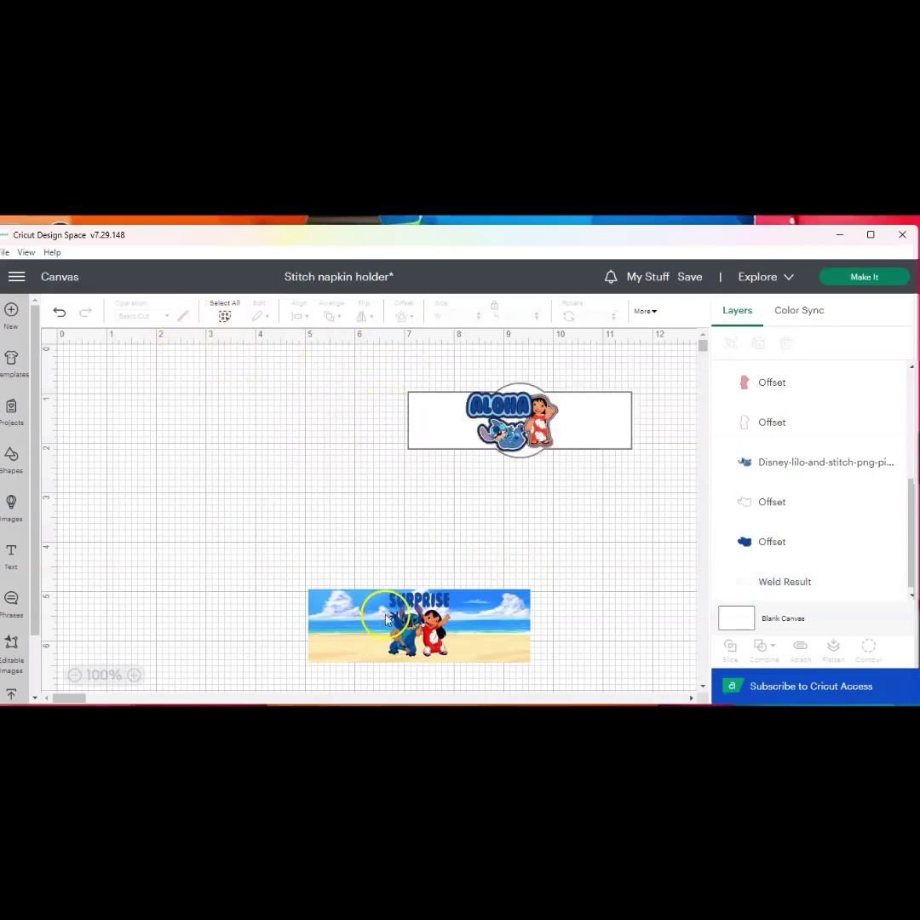
Move the flattened Surprise beach rectangle up beside the ALOHA label and save the project.
drag(387, 619, 211, 417)
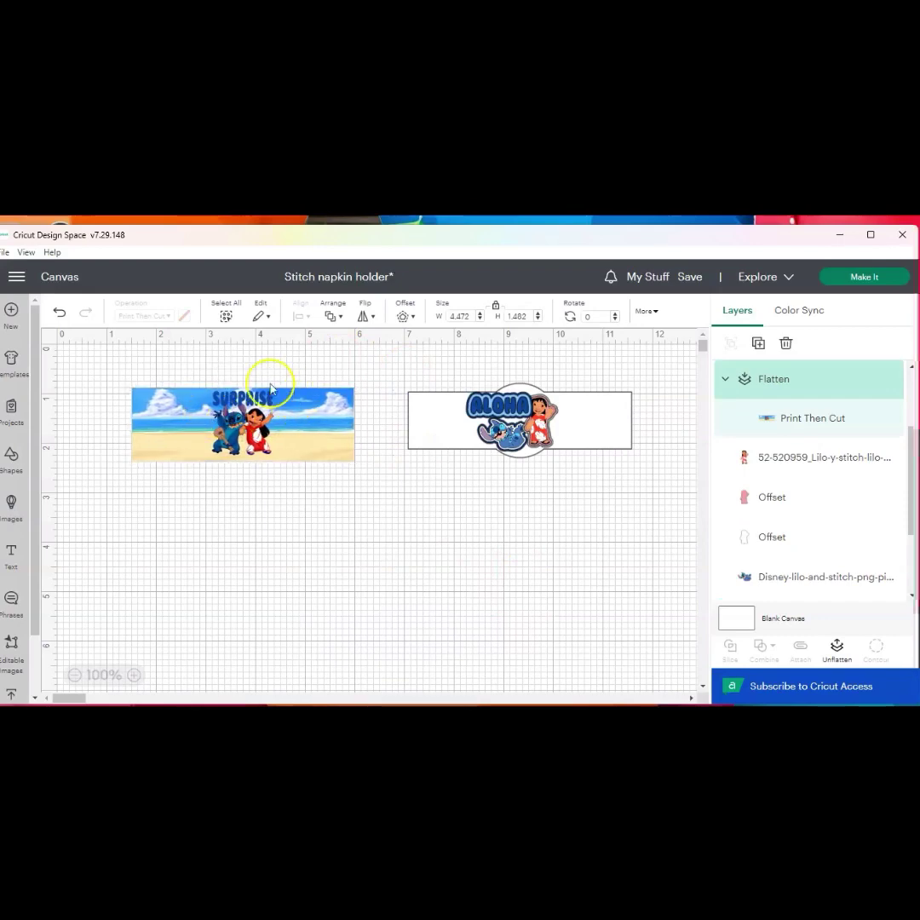
click(168, 437)
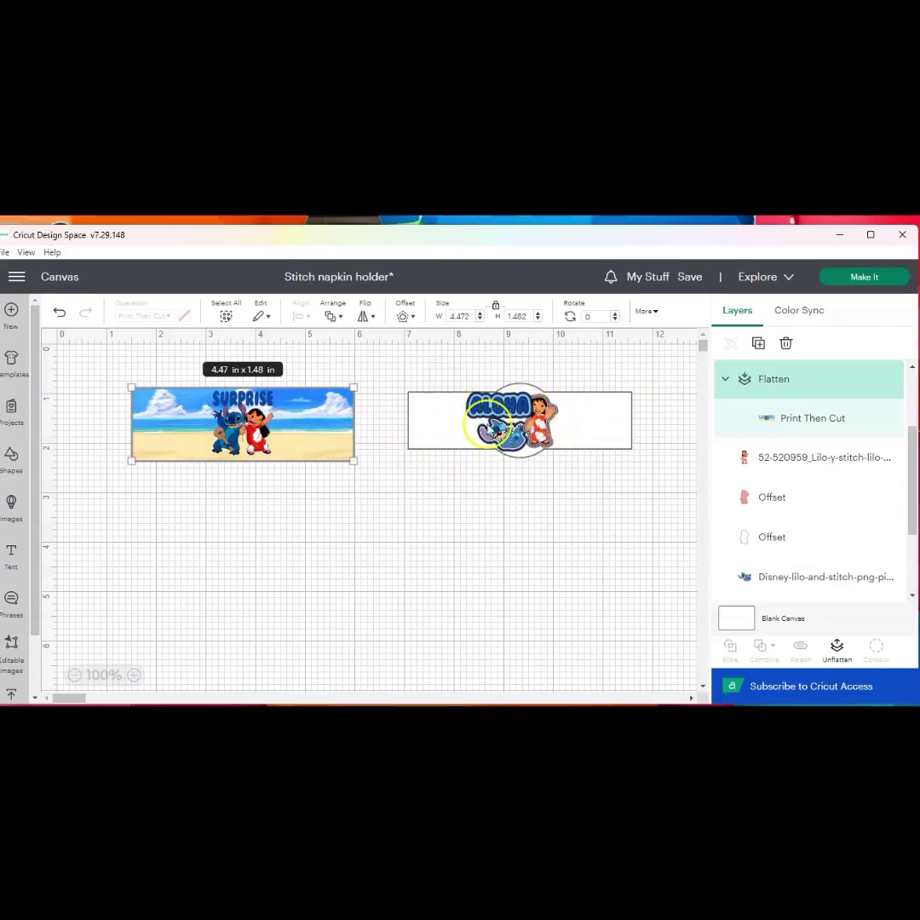
click(690, 278)
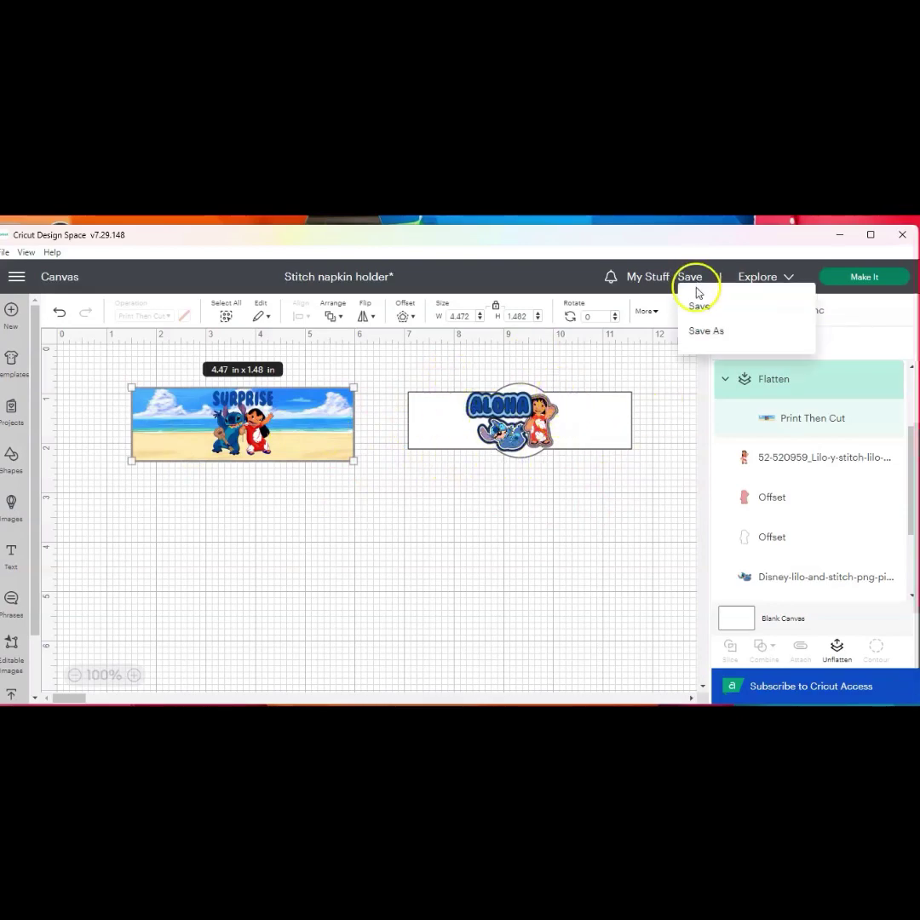
click(697, 307)
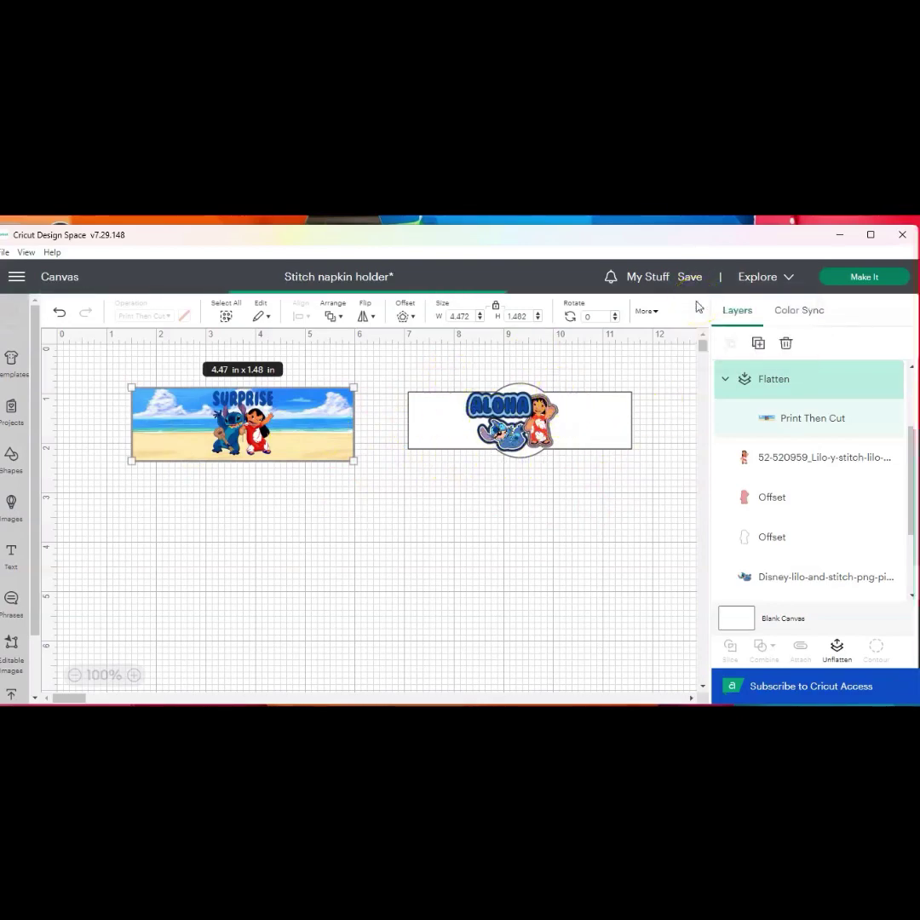